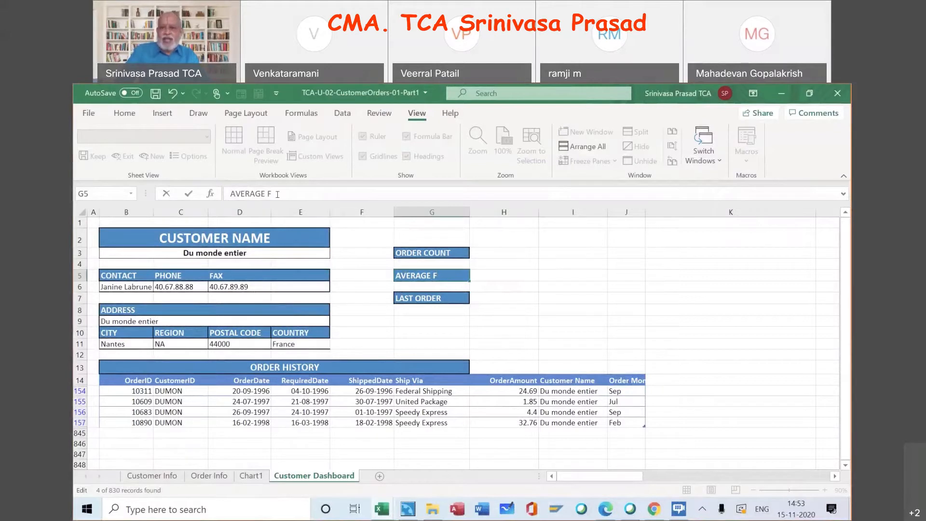
- Complete the heading in G5 as AVERAGE ORDER AMT and widen column G to about 22.73 so the text fits
{"action": "key", "text": "BackSpace"}
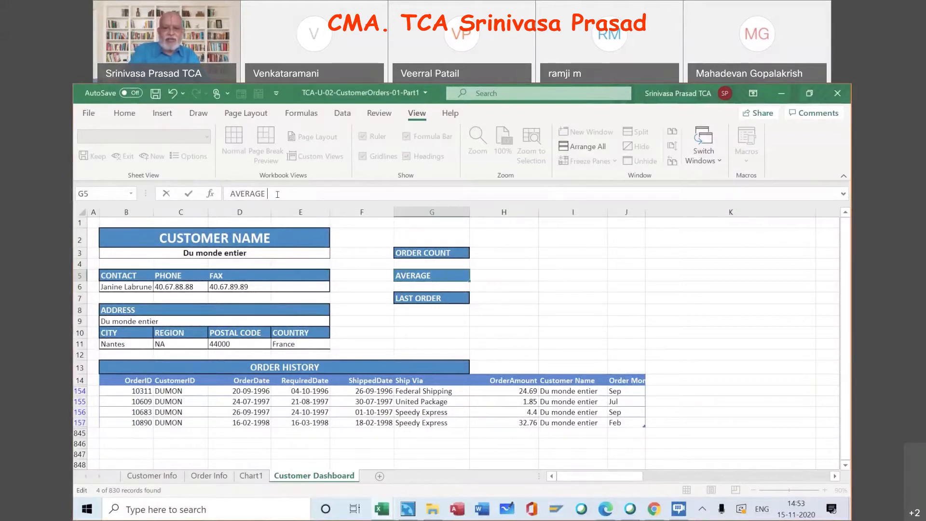
{"action": "type", "text": "Order"}
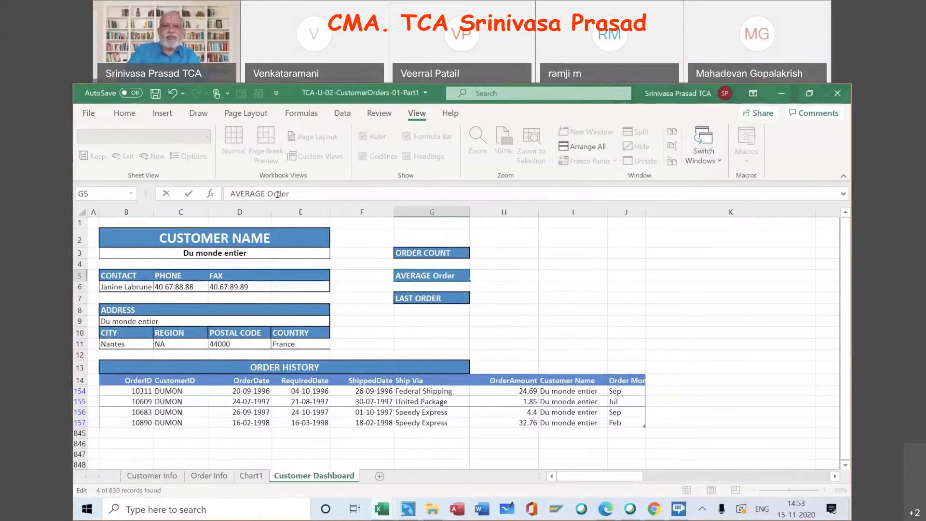
{"action": "key", "text": "BackSpace"}
{"action": "key", "text": "BackSpace"}
{"action": "key", "text": "BackSpace"}
{"action": "key", "text": "BackSpace"}
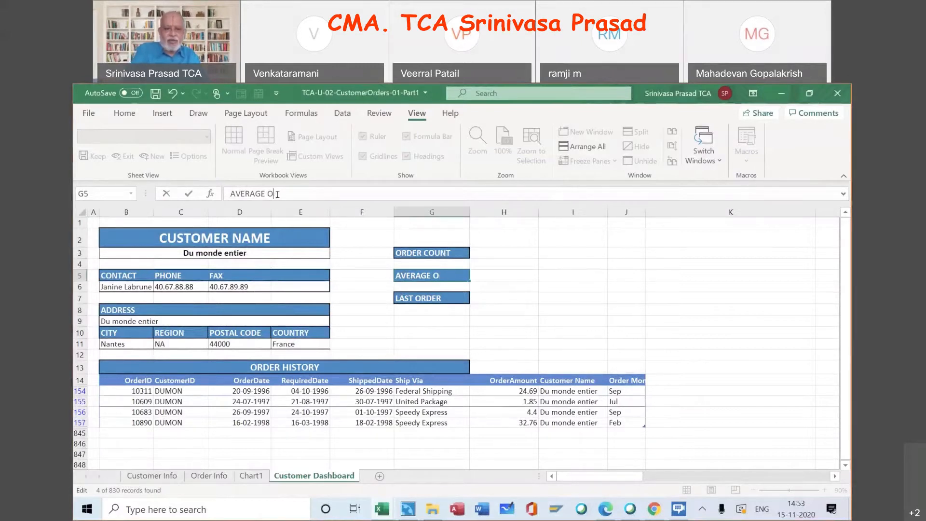
{"action": "type", "text": "RD ER AMT"}
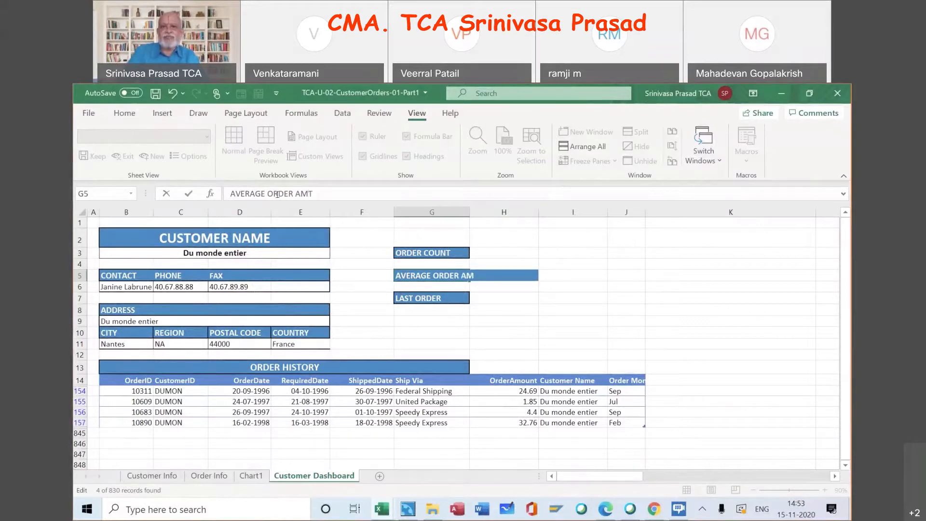
{"action": "key", "text": "Tab"}
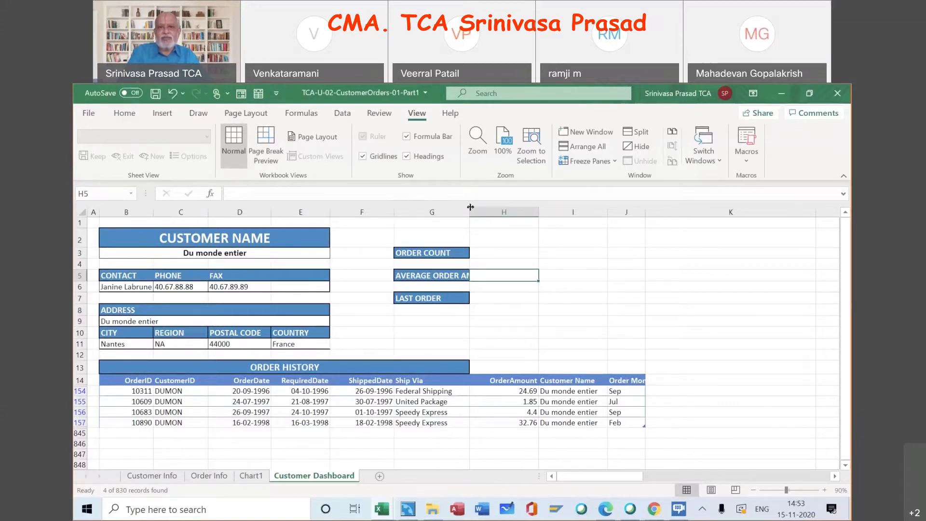
{"action": "left_click_drag", "start_coordinate": [466, 209], "coordinate": [488, 212]}
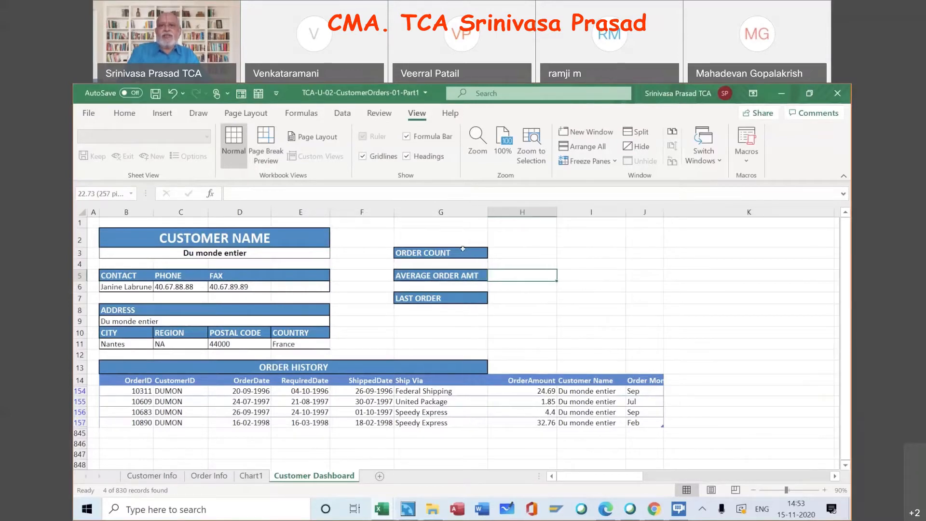
- Choose Familia Arquibaldo as the customer name in B3 on the Customer Dashboard sheet
{"action": "left_click", "coordinate": [461, 254]}
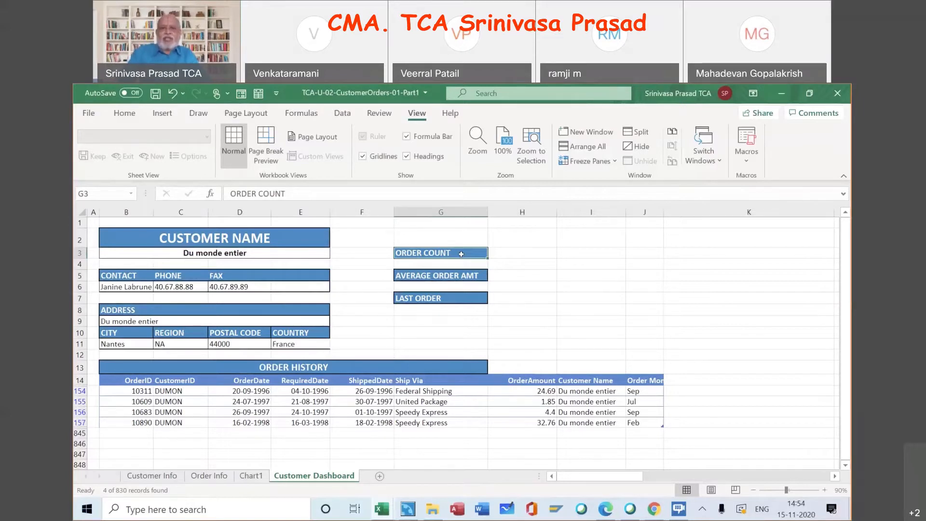
{"action": "left_click", "coordinate": [311, 252]}
{"action": "left_click", "coordinate": [335, 253]}
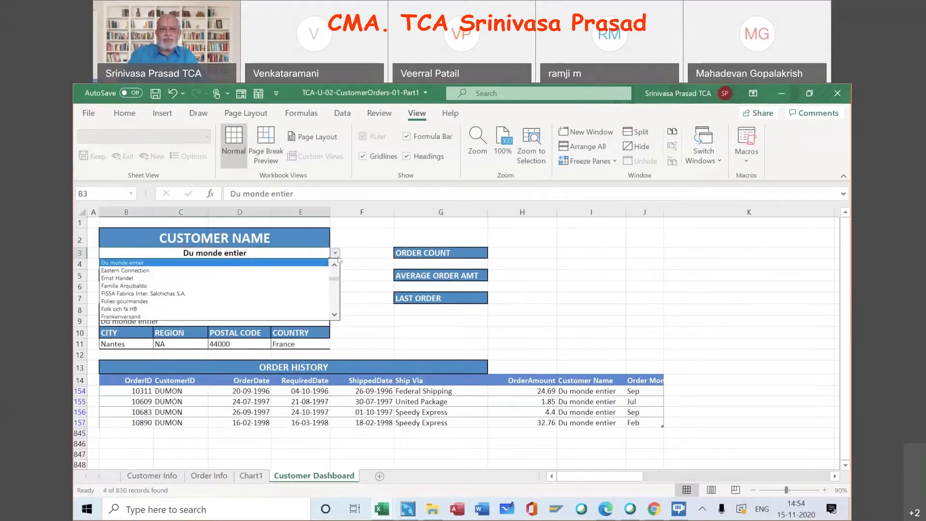
{"action": "left_click", "coordinate": [305, 286]}
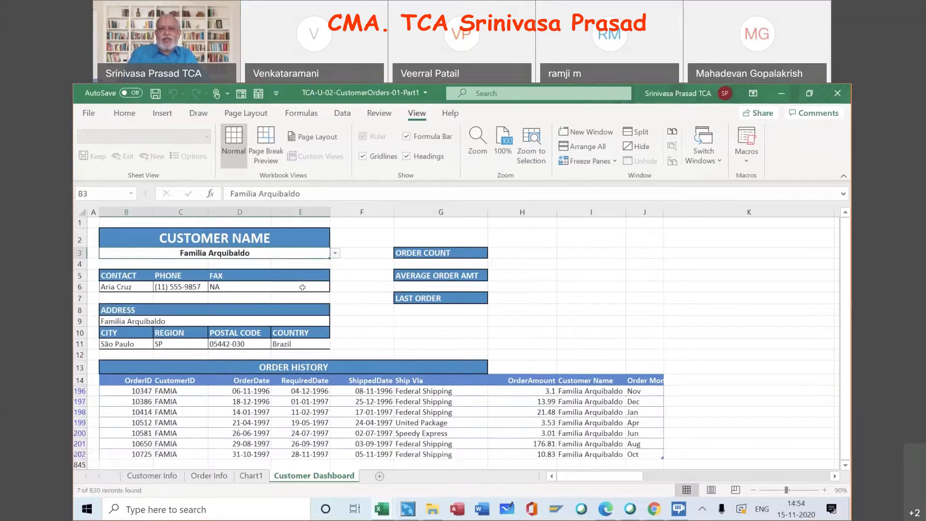
- Examine the empty cells under the three summary headings, the customer's order amounts in H196:H202 and the last order date
{"action": "left_click", "coordinate": [452, 264]}
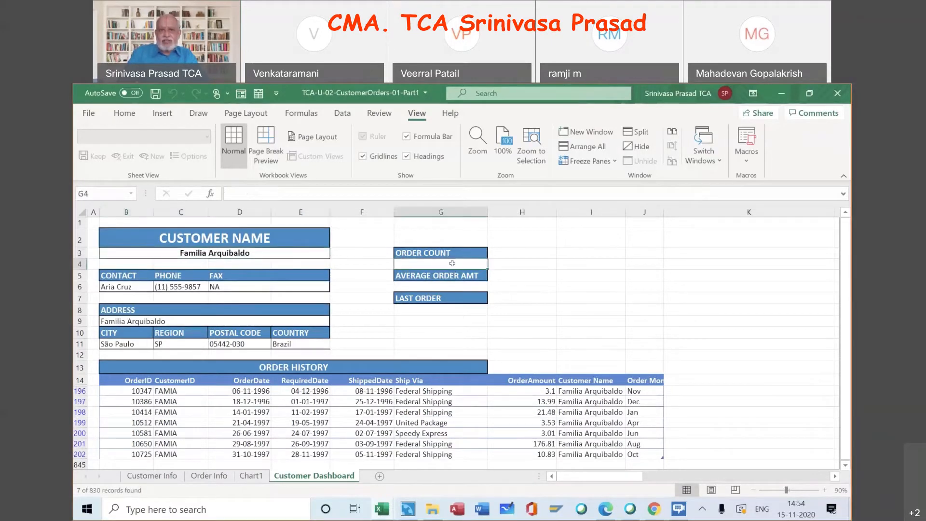
{"action": "left_click", "coordinate": [451, 287]}
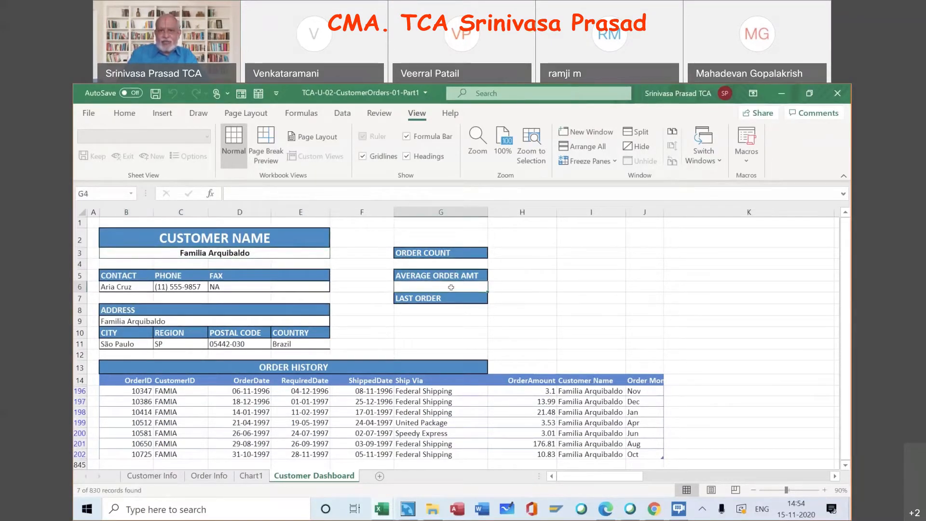
{"action": "left_click", "coordinate": [448, 307]}
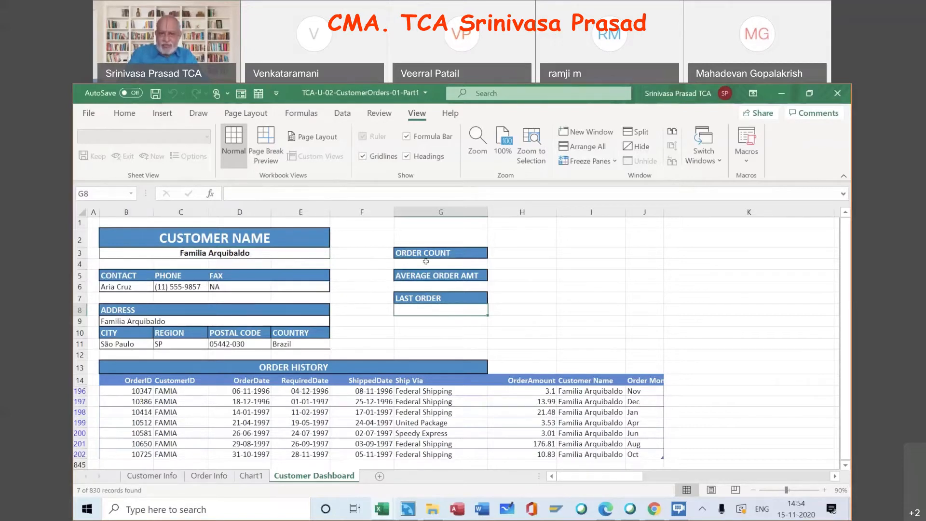
{"action": "left_click", "coordinate": [517, 390]}
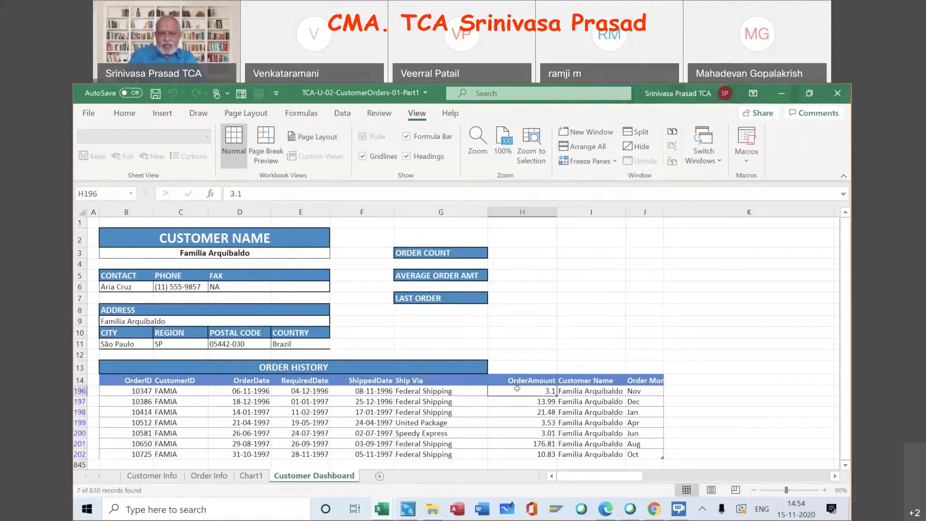
{"action": "key", "text": "shift+Down"}
{"action": "key", "text": "shift+Down"}
{"action": "key", "text": "shift+Down"}
{"action": "key", "text": "shift+Down"}
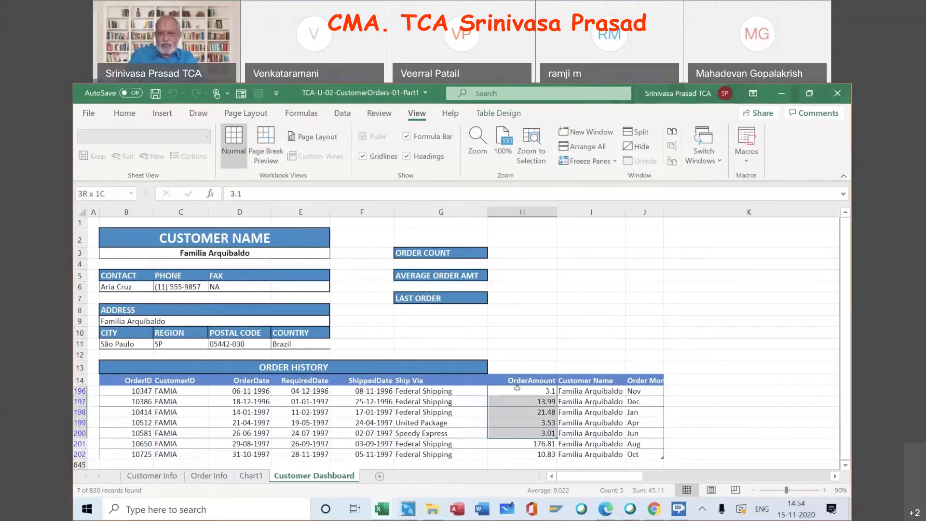
{"action": "key", "text": "shift+Down"}
{"action": "key", "text": "shift+Down"}
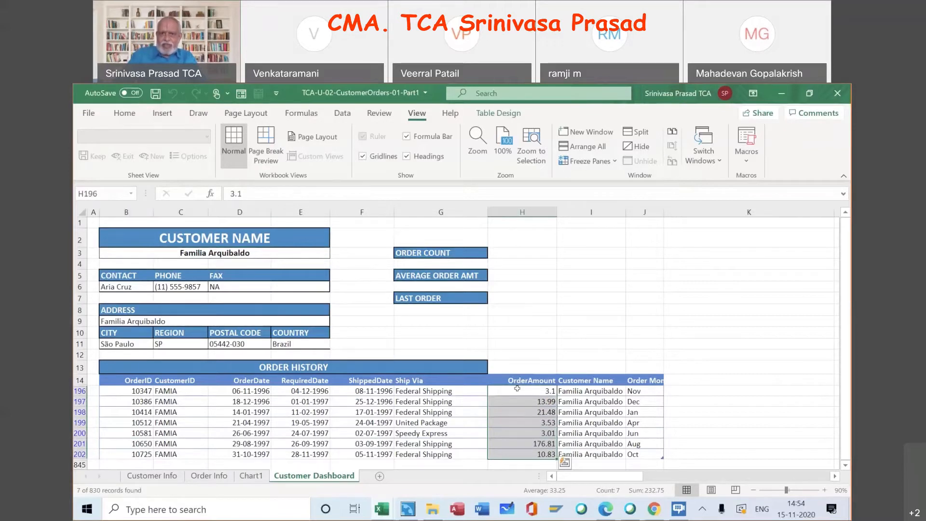
{"action": "left_click", "coordinate": [257, 452]}
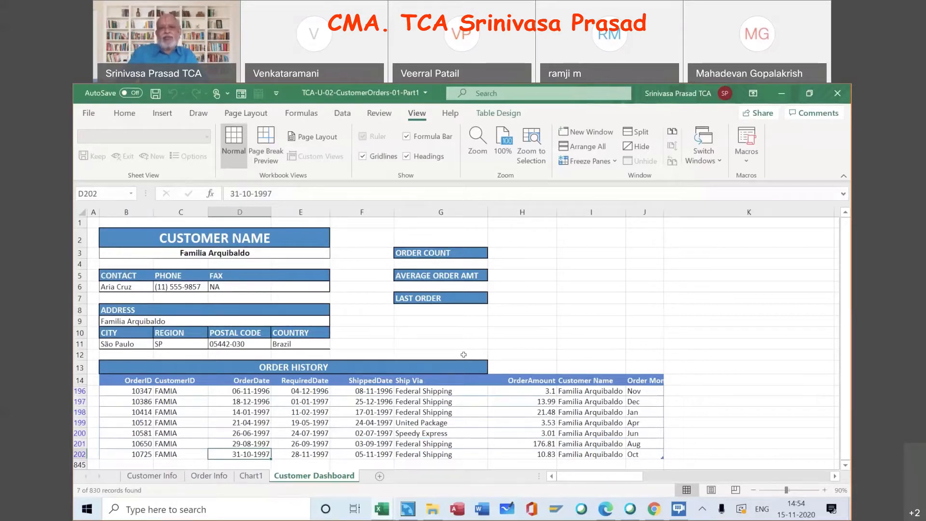
- Enter a COUNT formula over the order IDs in B196:B202 in cell G4 under ORDER COUNT
{"action": "left_click", "coordinate": [450, 264]}
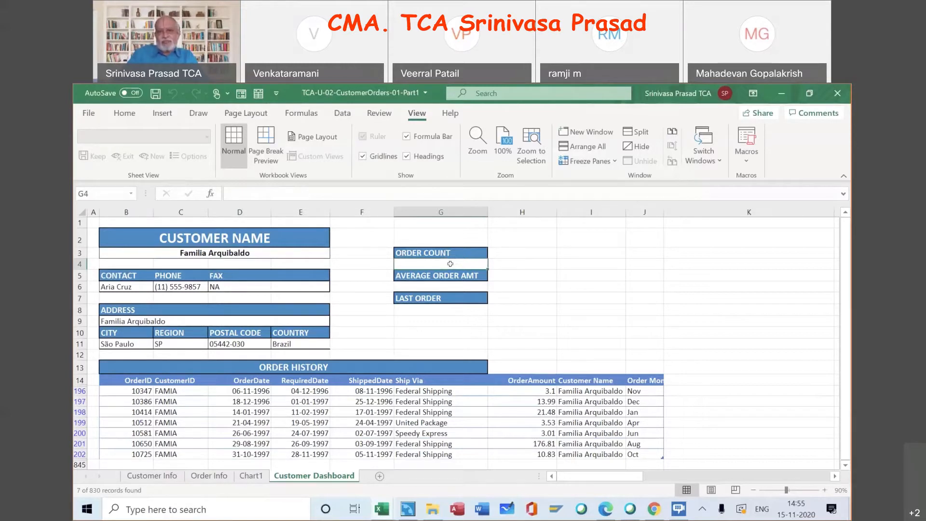
{"action": "type", "text": "="}
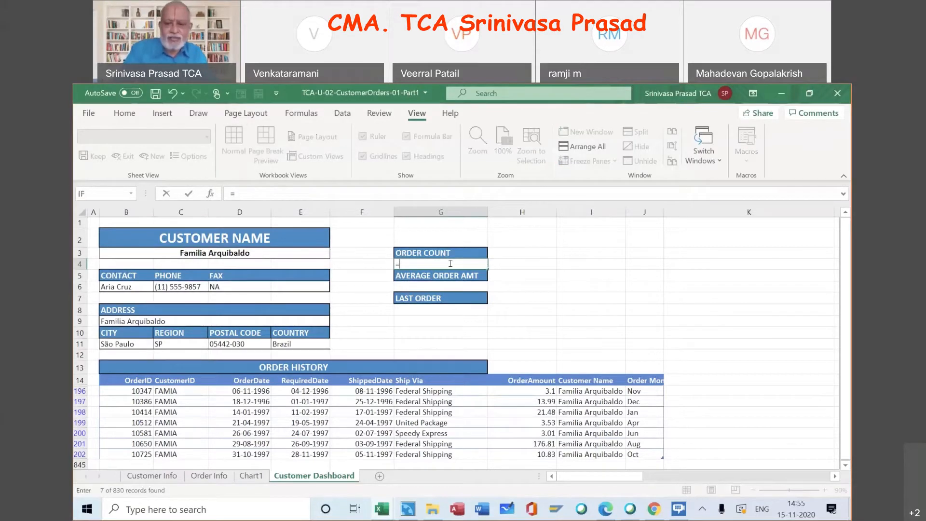
{"action": "type", "text": "count"}
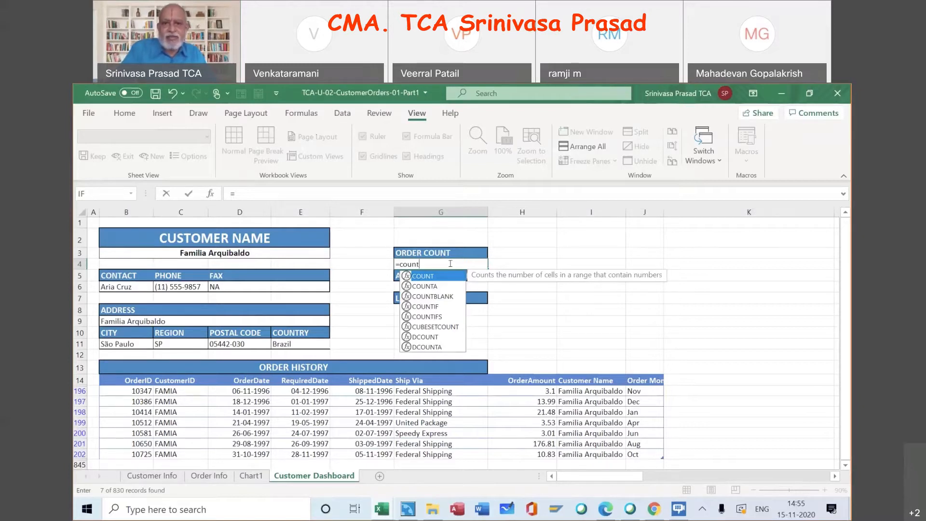
{"action": "type", "text": "("}
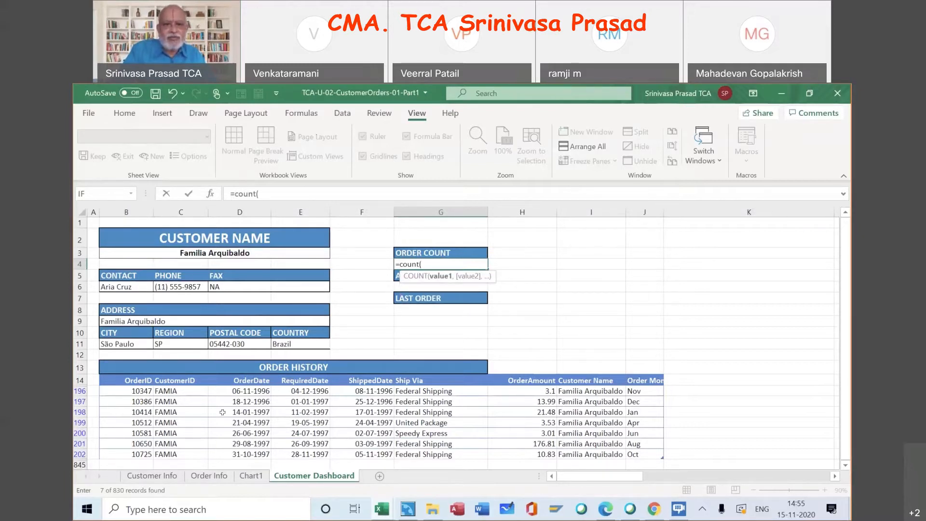
{"action": "left_click", "coordinate": [142, 392]}
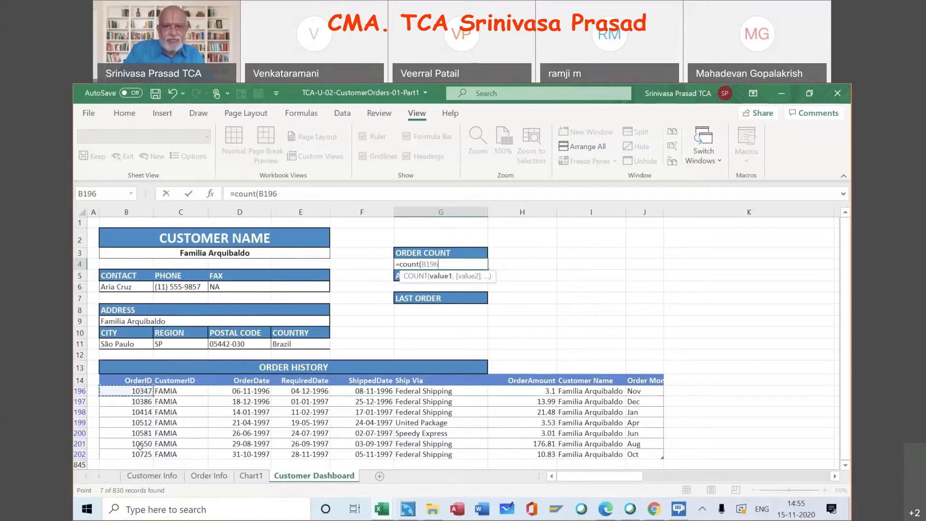
{"action": "left_click", "coordinate": [140, 455], "text": "shift"}
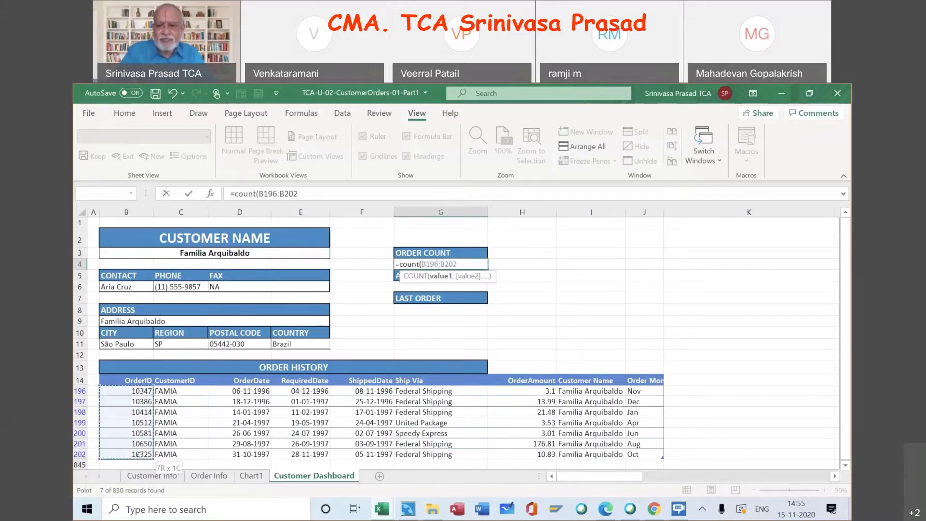
{"action": "key", "text": "Tab"}
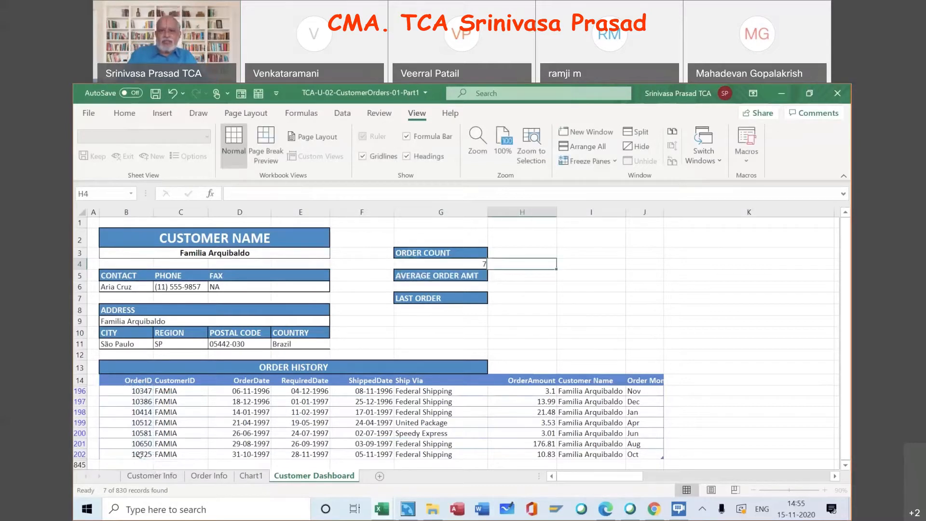
- Enter =Average(H196:H202) in cell G6 under AVERAGE ORDER AMT
{"action": "left_click", "coordinate": [443, 287]}
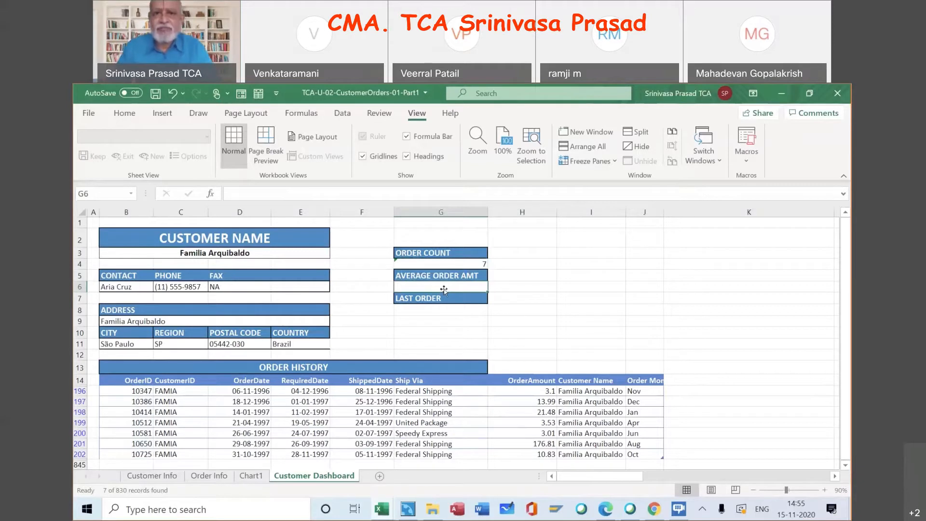
{"action": "type", "text": "="}
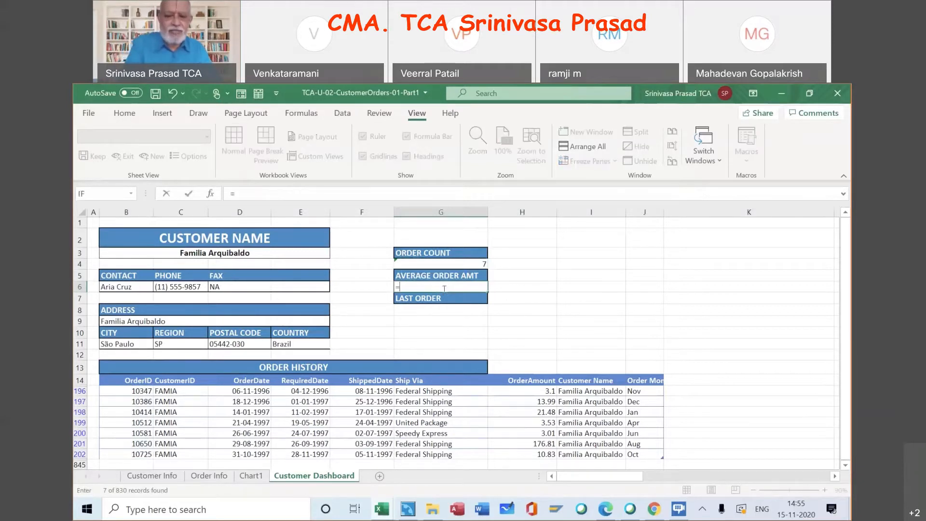
{"action": "type", "text": "A"}
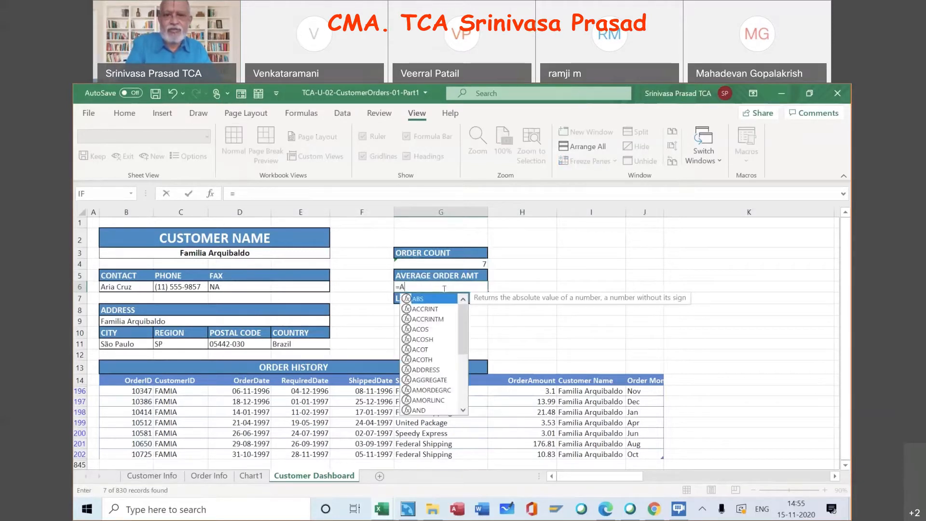
{"action": "type", "text": "vera"}
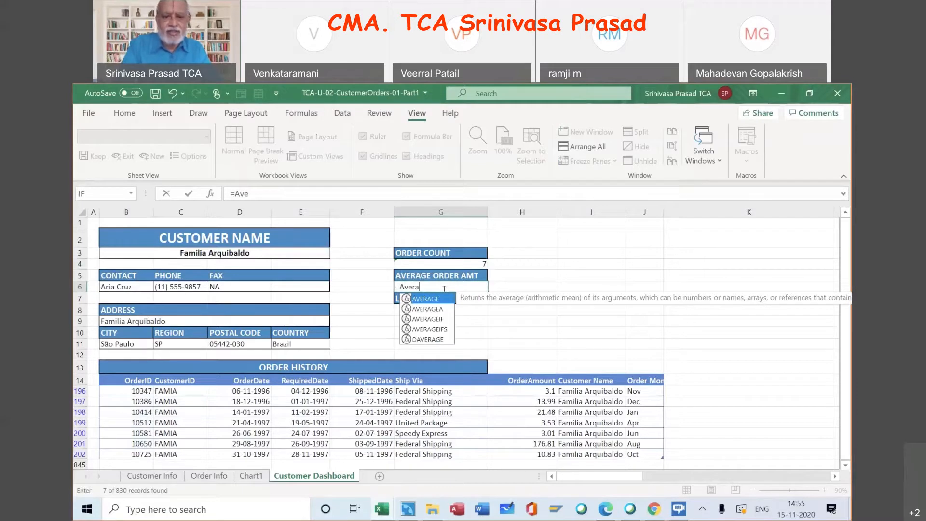
{"action": "type", "text": "ge"}
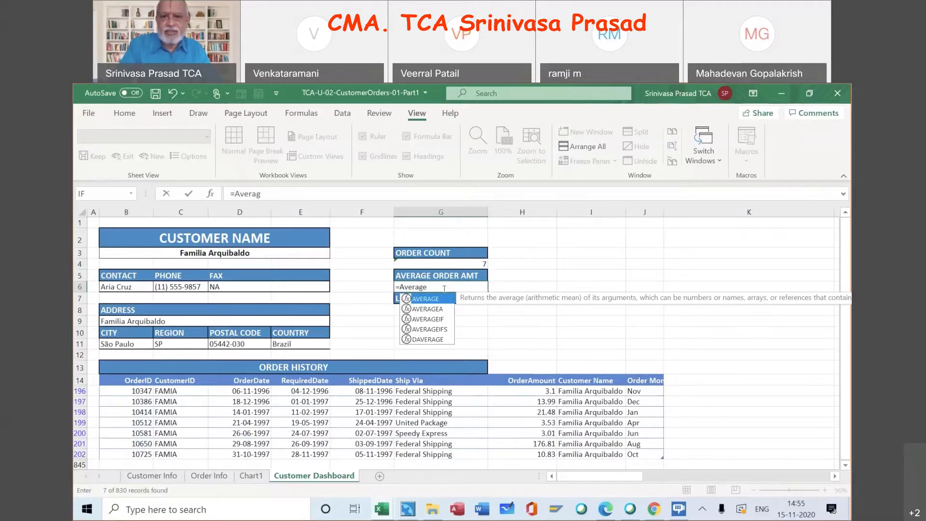
{"action": "type", "text": "("}
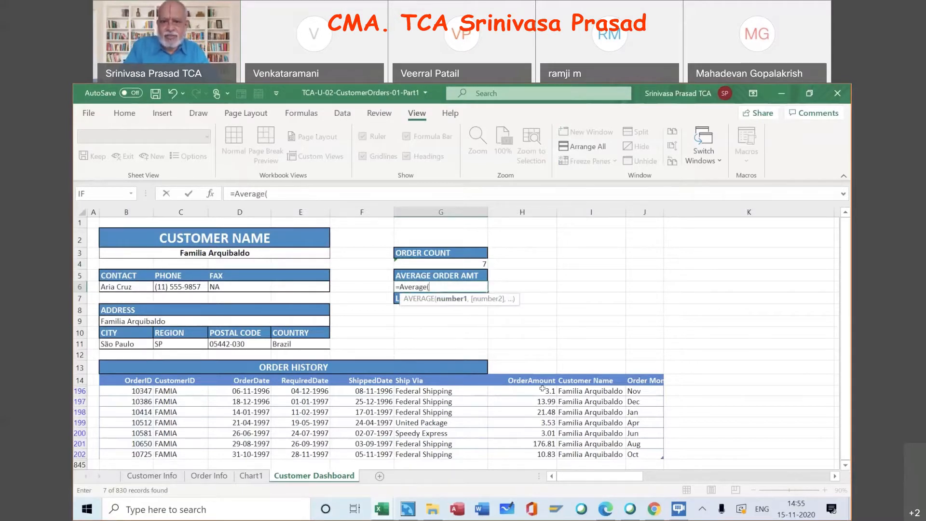
{"action": "left_click", "coordinate": [540, 390]}
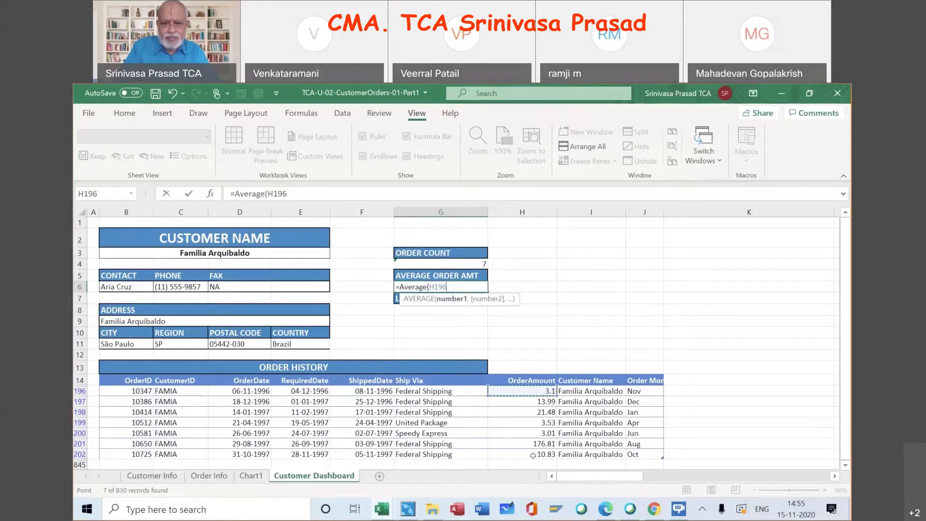
{"action": "left_click_drag", "start_coordinate": [540, 389], "coordinate": [533, 456]}
{"action": "type", "text": ")"}
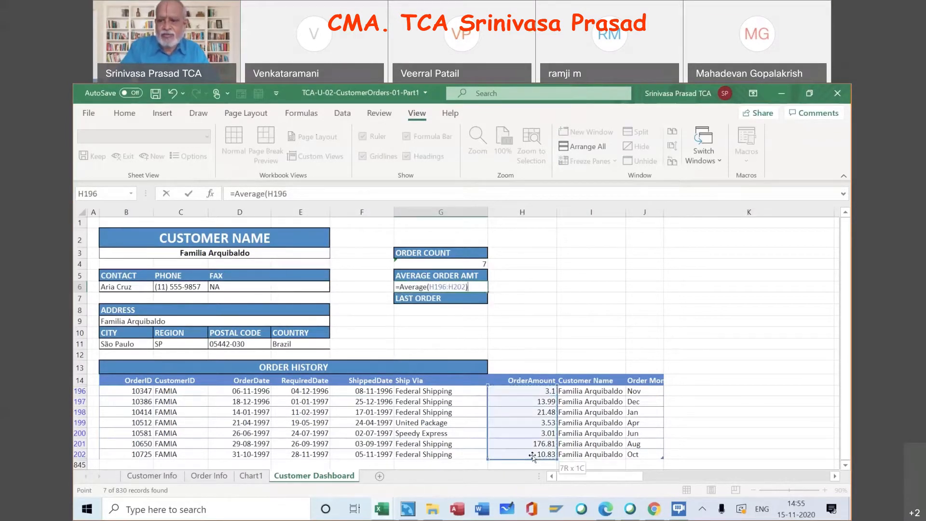
{"action": "key", "text": "Tab"}
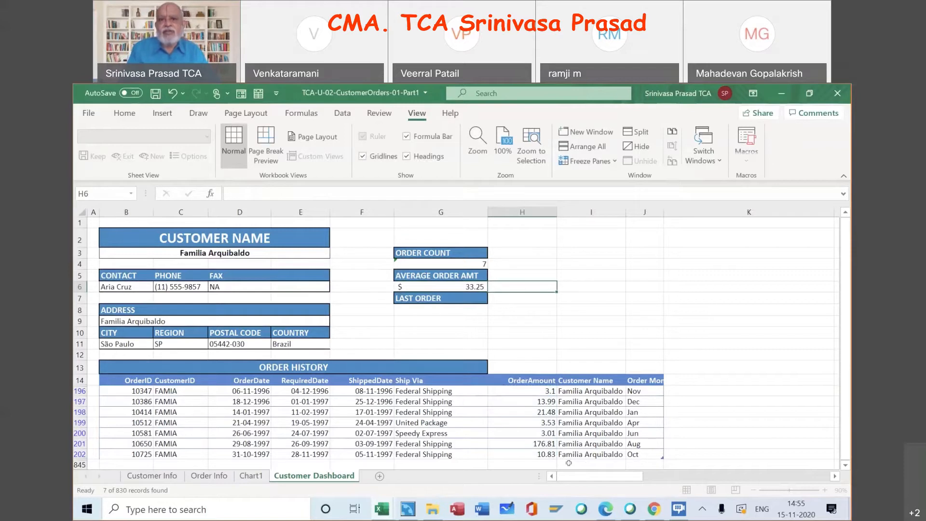
- Enter =MAX(D196:D202) in cell G8 under LAST ORDER to return the latest order date
{"action": "left_click", "coordinate": [435, 306]}
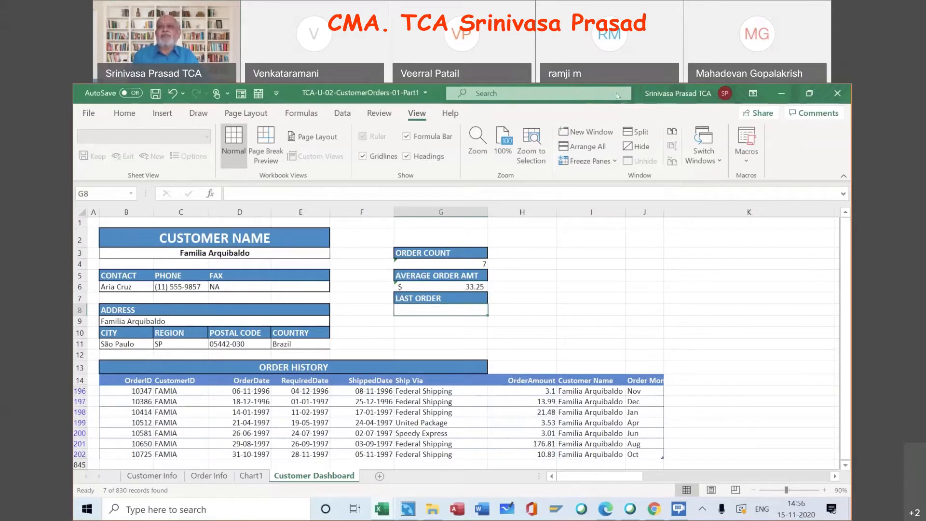
{"action": "left_click", "coordinate": [616, 93]}
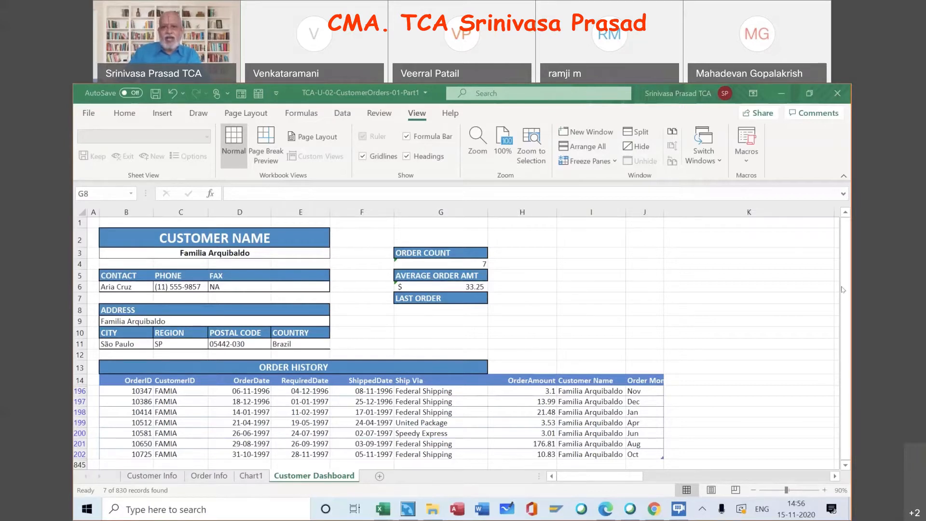
{"action": "left_click", "coordinate": [462, 311]}
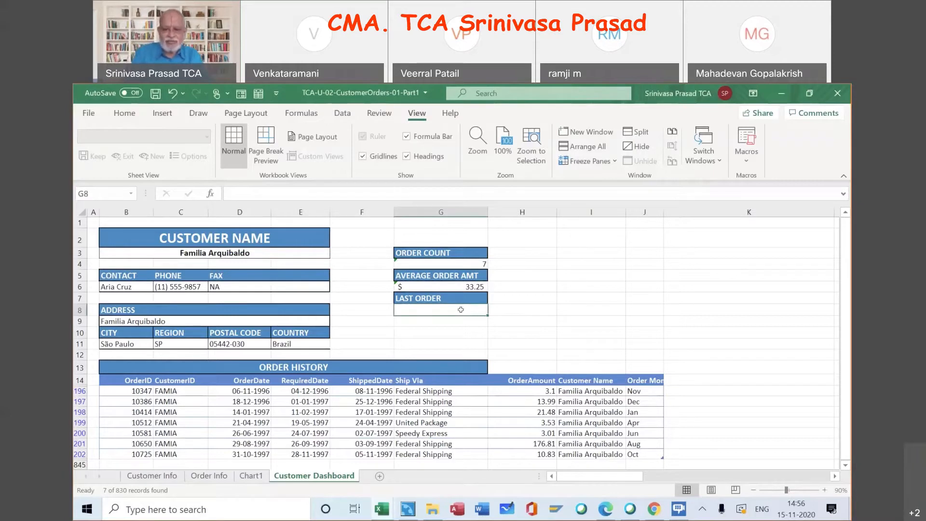
{"action": "type", "text": "="}
{"action": "type", "text": "MAX"}
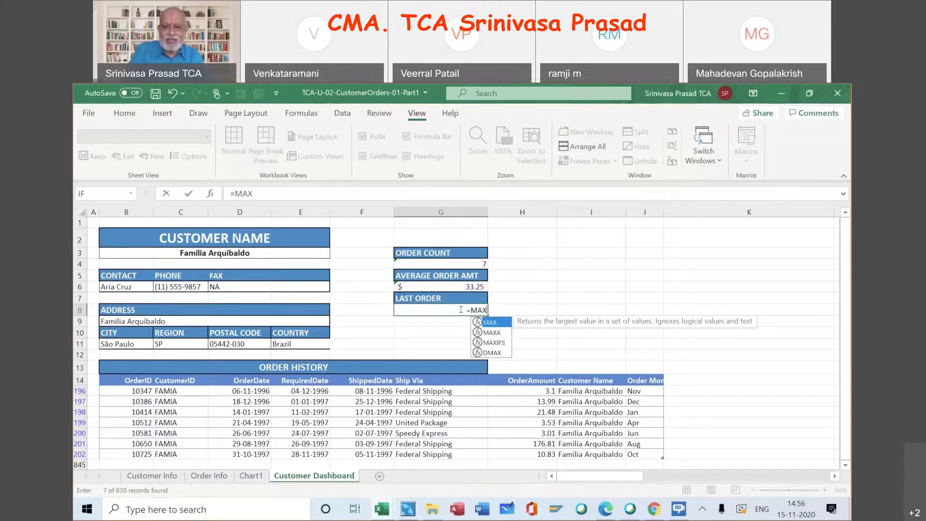
{"action": "type", "text": "("}
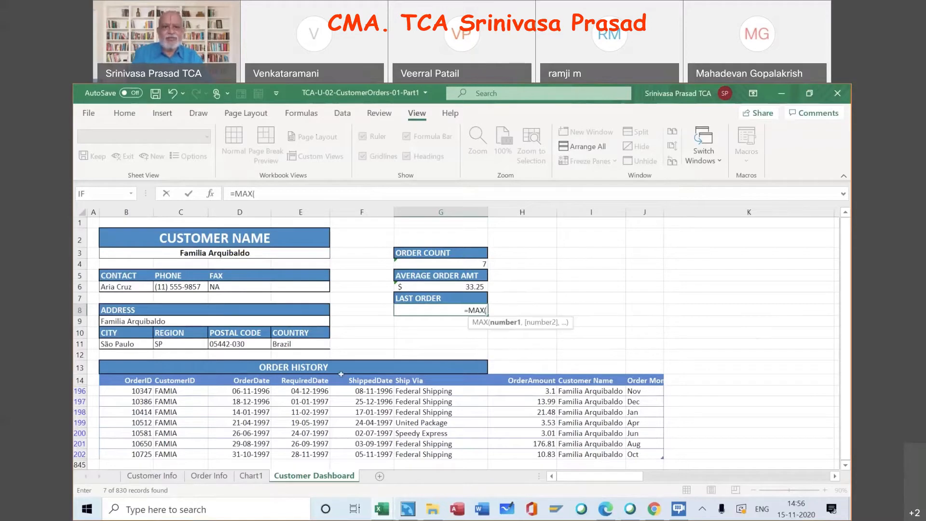
{"action": "left_click", "coordinate": [250, 390]}
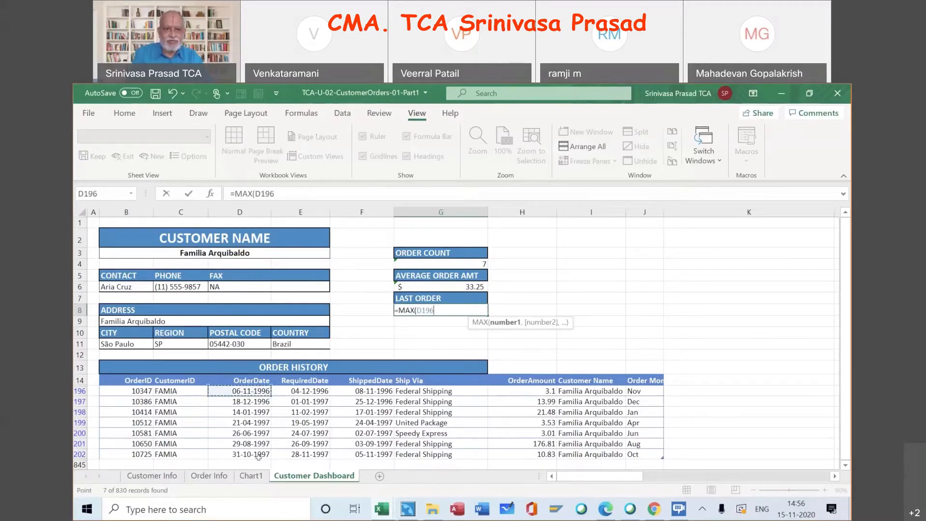
{"action": "left_click_drag", "start_coordinate": [258, 456], "coordinate": [260, 459]}
{"action": "type", "text": ")"}
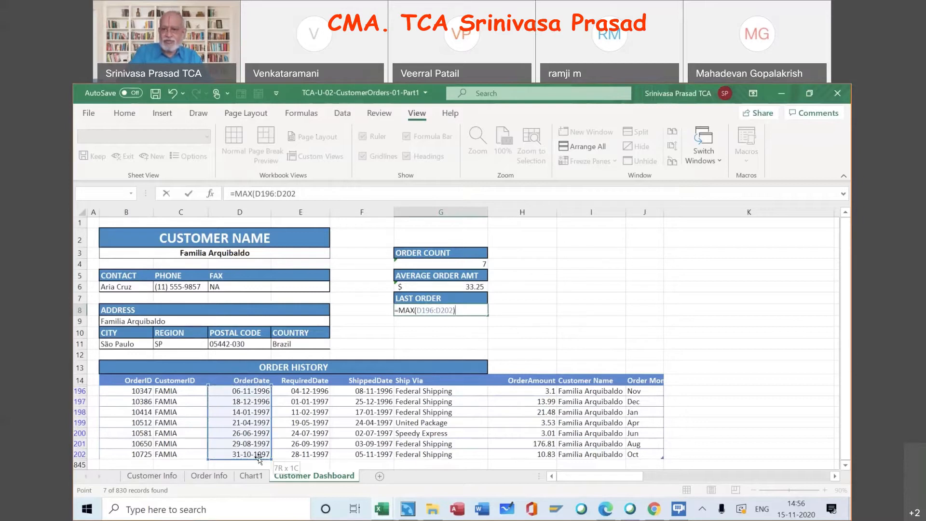
{"action": "key", "text": "Tab"}
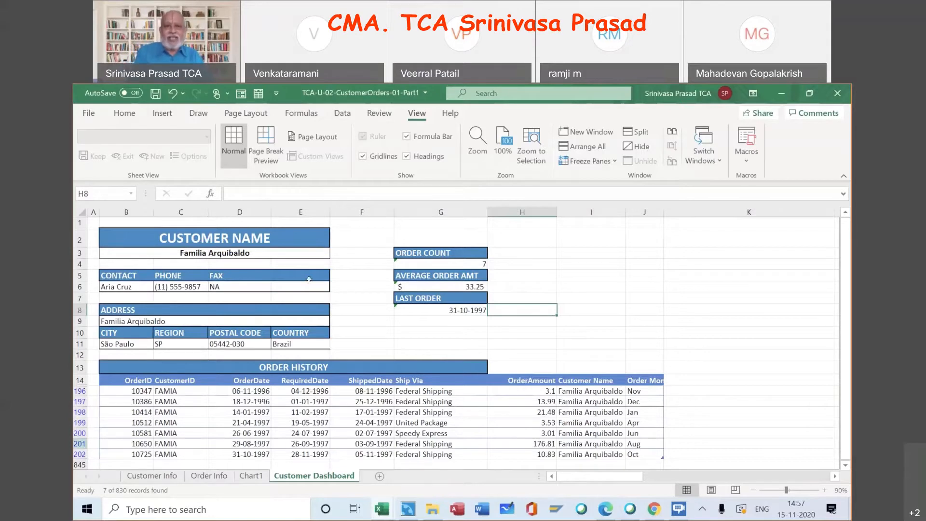
- Choose Around the Horn as the customer name in B3 to test the summary formulas
{"action": "left_click", "coordinate": [317, 256]}
{"action": "left_click", "coordinate": [335, 255]}
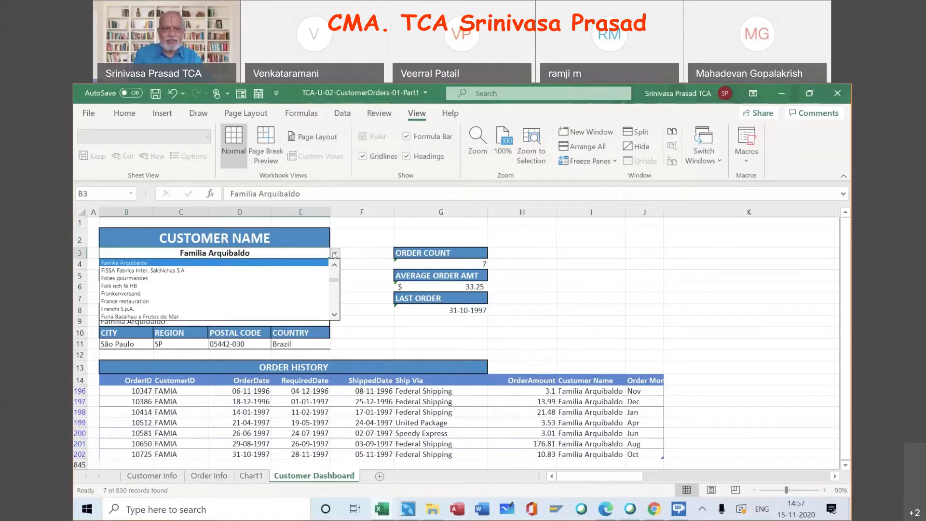
{"action": "left_click", "coordinate": [333, 273]}
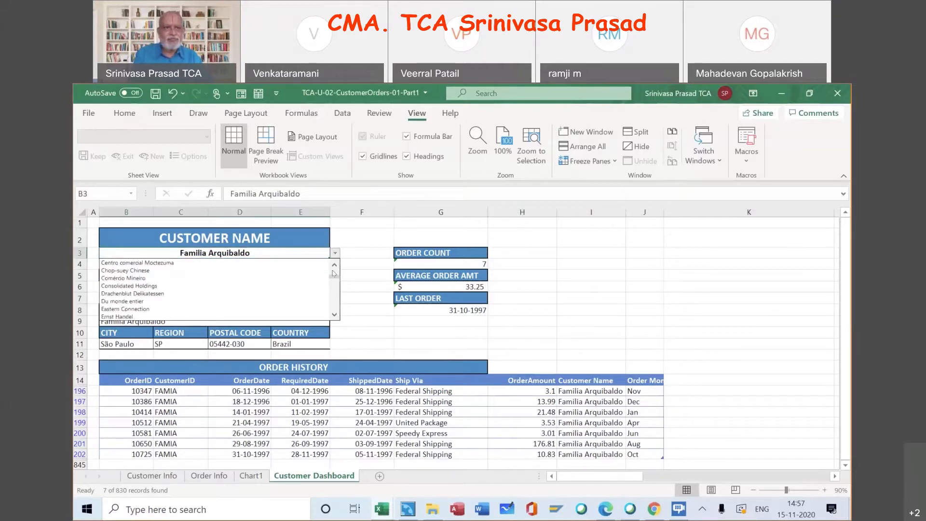
{"action": "left_click", "coordinate": [333, 271]}
{"action": "left_click", "coordinate": [333, 272]}
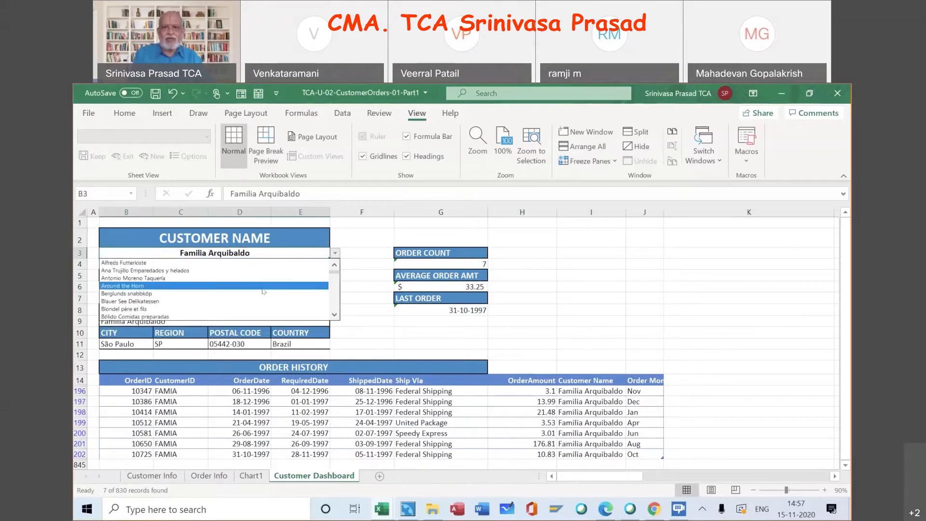
{"action": "left_click", "coordinate": [262, 287]}
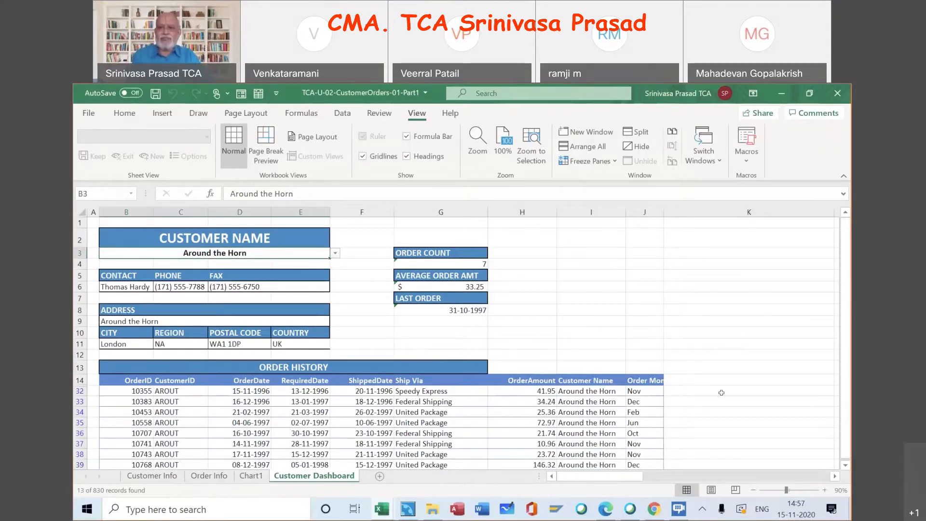
- Compare Around the Horn's order history rows with the order count, average amount and last order cells
{"action": "left_click", "coordinate": [527, 412]}
{"action": "scroll", "coordinate": [526, 412], "scroll_direction": "down", "scroll_amount": 2}
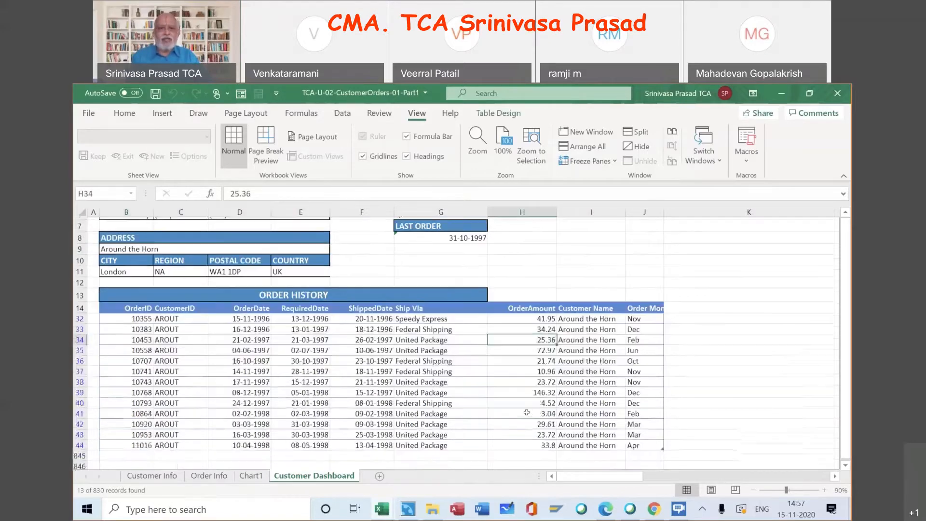
{"action": "scroll", "coordinate": [527, 412], "scroll_direction": "down", "scroll_amount": 1}
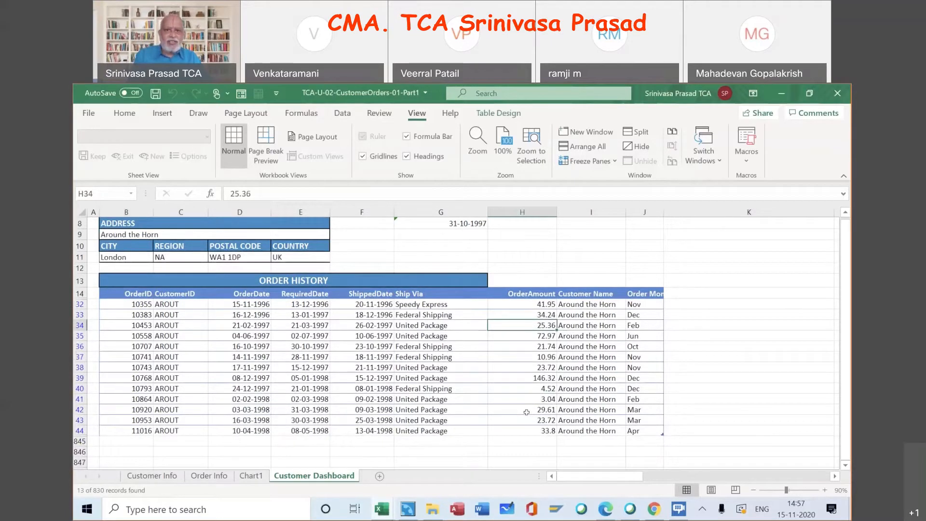
{"action": "scroll", "coordinate": [527, 413], "scroll_direction": "up", "scroll_amount": 3}
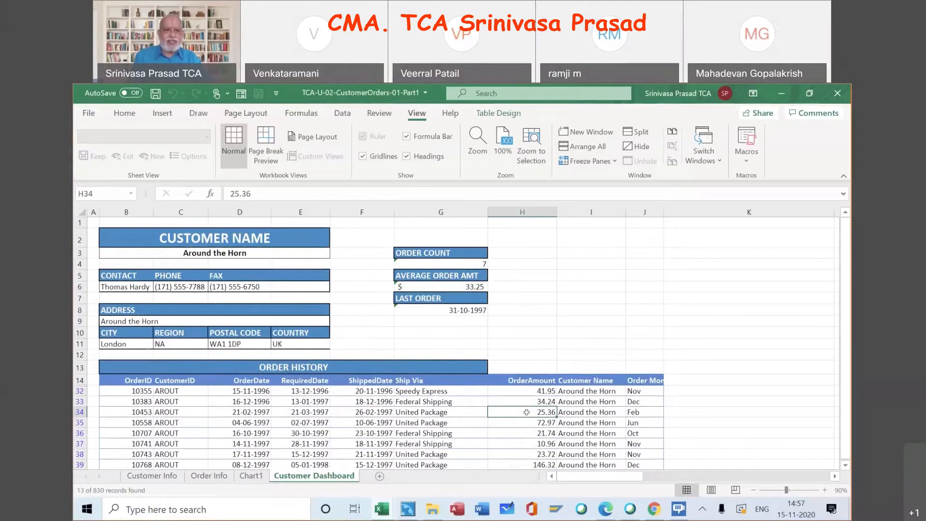
{"action": "scroll", "coordinate": [527, 412], "scroll_direction": "down", "scroll_amount": 1}
{"action": "scroll", "coordinate": [527, 412], "scroll_direction": "down", "scroll_amount": 1}
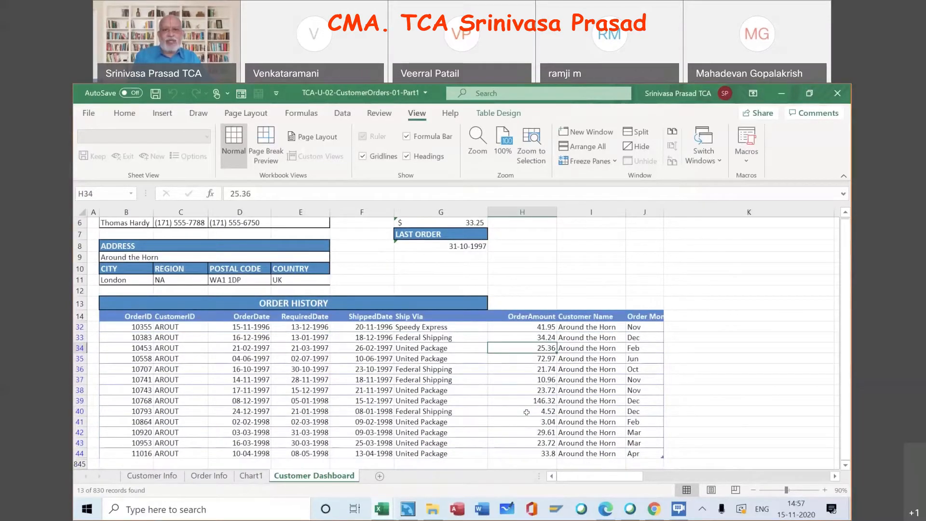
{"action": "scroll", "coordinate": [527, 413], "scroll_direction": "up", "scroll_amount": 2}
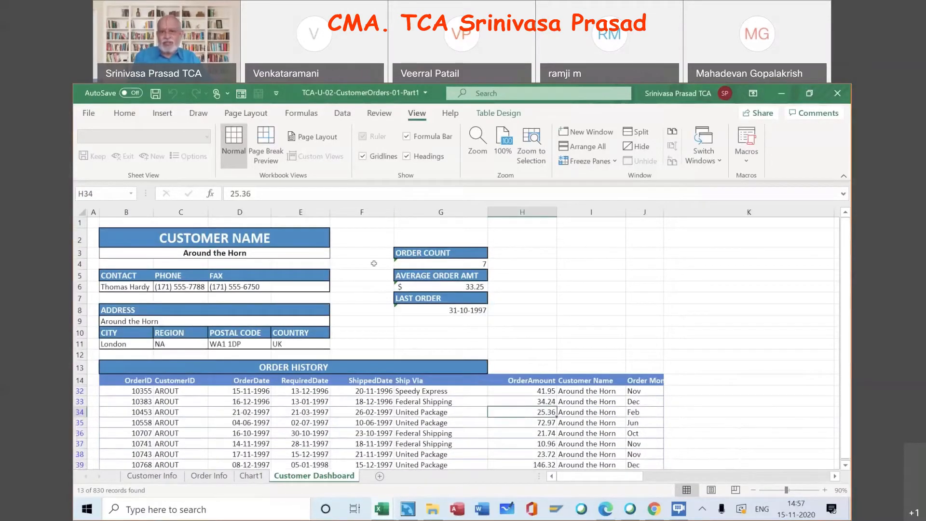
- Choose Blondel père et fils as the customer name in B3
{"action": "left_click", "coordinate": [326, 251]}
{"action": "left_click", "coordinate": [335, 253]}
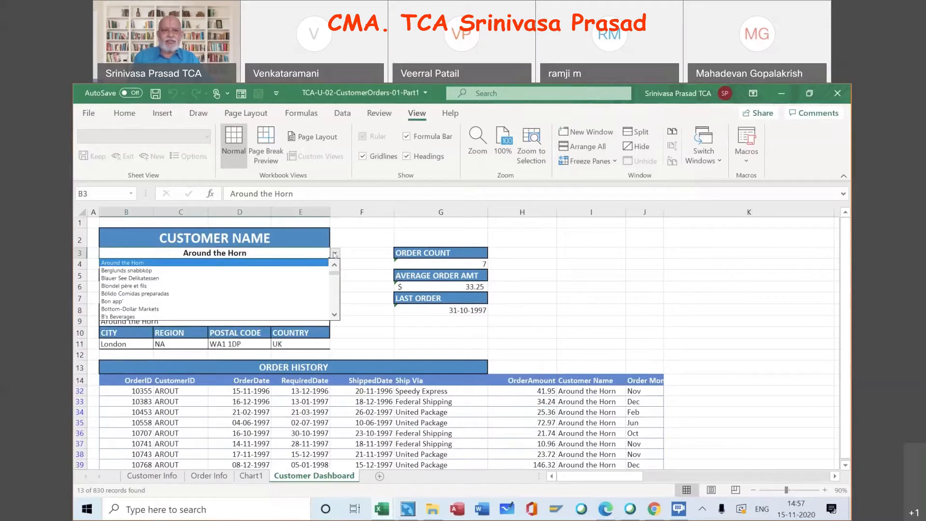
{"action": "left_click", "coordinate": [297, 286]}
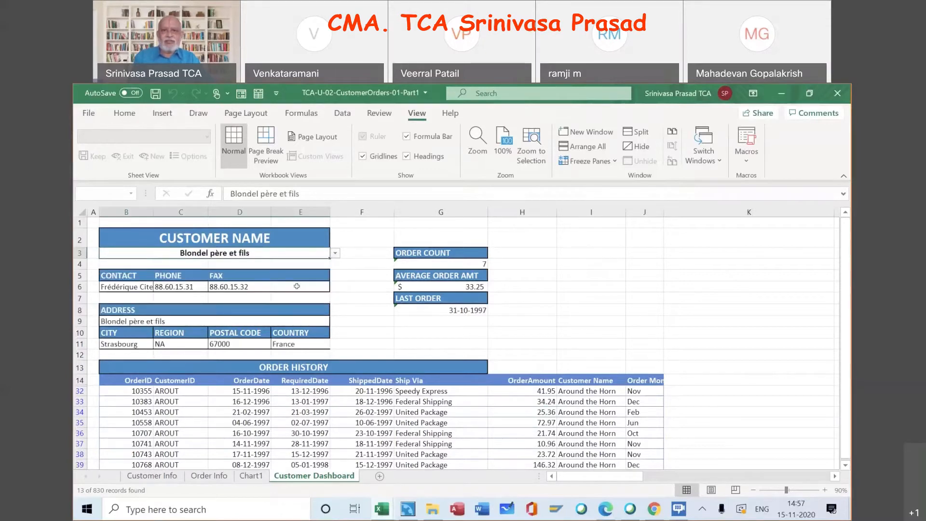
- Check Blondel père et fils's order history rows and row numbers against the three summary cells
{"action": "scroll", "coordinate": [516, 395], "scroll_direction": "down", "scroll_amount": 3}
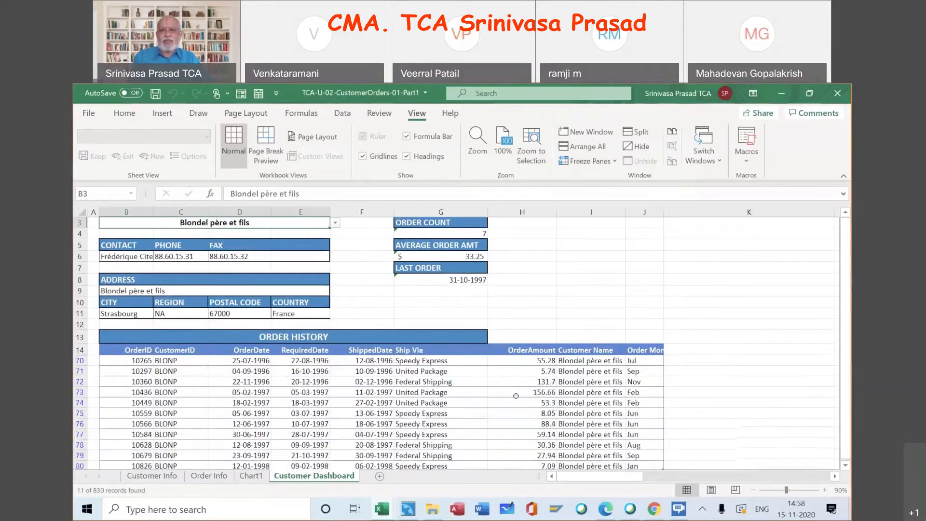
{"action": "scroll", "coordinate": [516, 395], "scroll_direction": "up", "scroll_amount": 2}
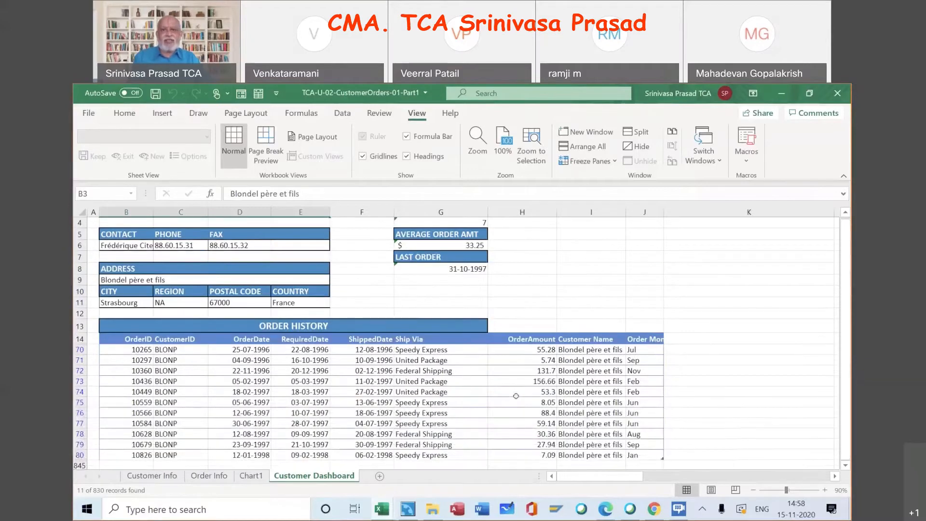
{"action": "scroll", "coordinate": [531, 286], "scroll_direction": "up", "scroll_amount": 1}
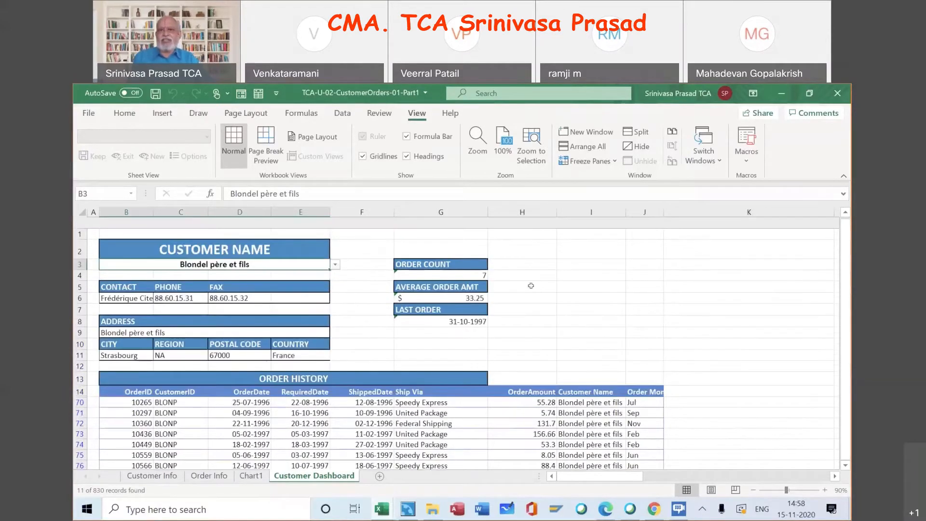
{"action": "scroll", "coordinate": [531, 285], "scroll_direction": "down", "scroll_amount": 2}
{"action": "scroll", "coordinate": [531, 286], "scroll_direction": "up", "scroll_amount": 2}
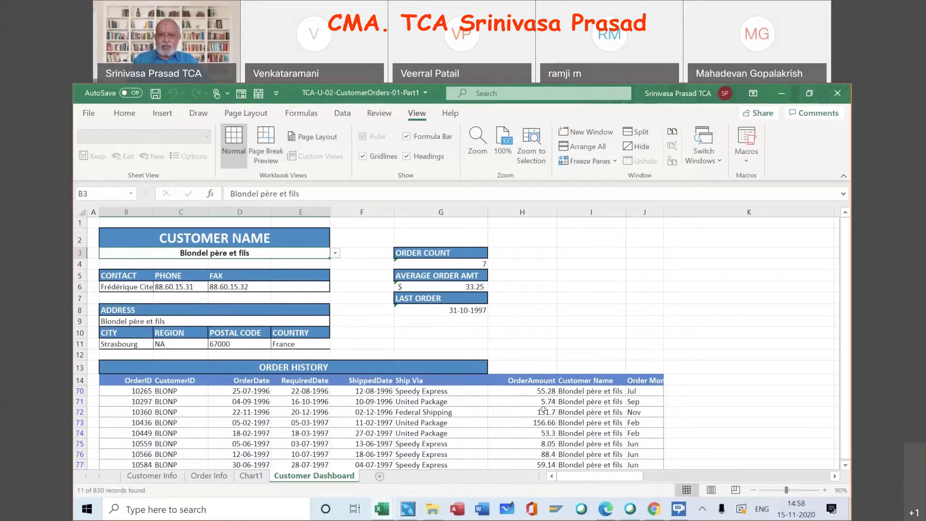
{"action": "scroll", "coordinate": [544, 410], "scroll_direction": "down", "scroll_amount": 2}
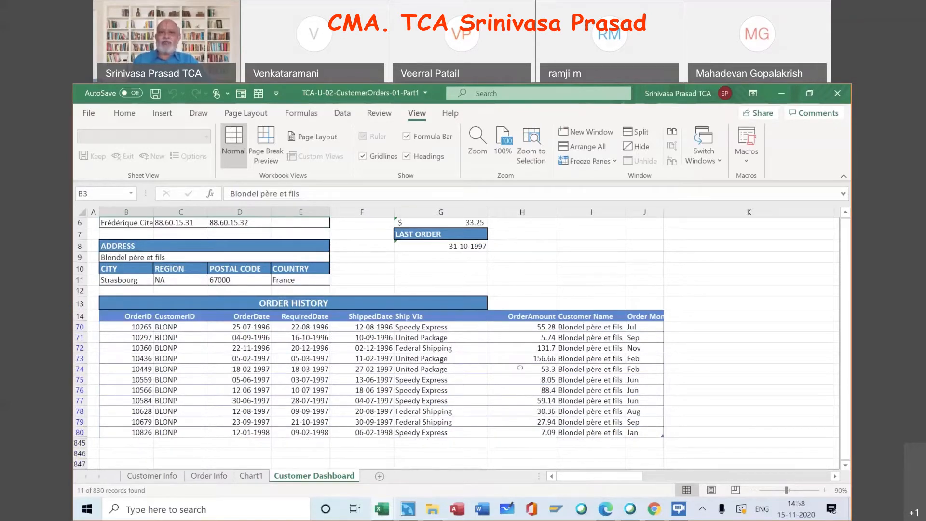
{"action": "scroll", "coordinate": [520, 368], "scroll_direction": "up", "scroll_amount": 2}
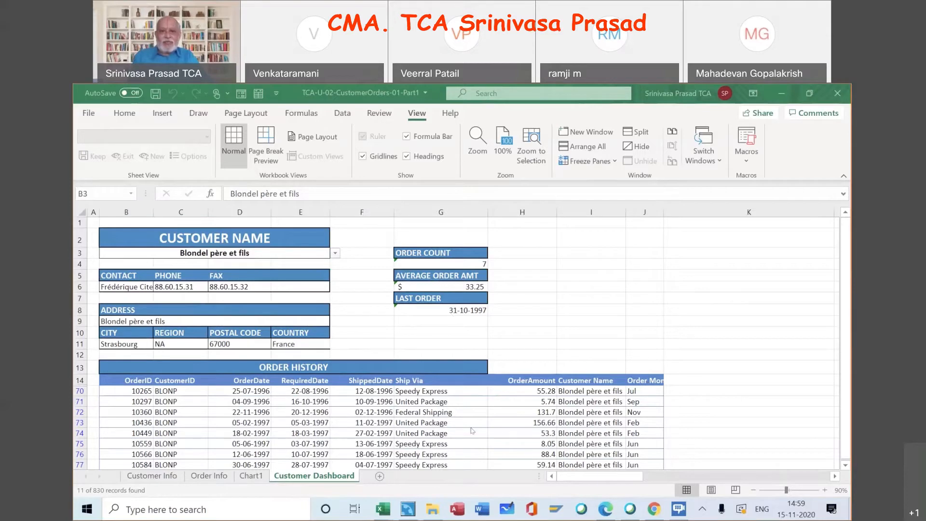
{"action": "scroll", "coordinate": [472, 430], "scroll_direction": "down", "scroll_amount": 5}
{"action": "scroll", "coordinate": [472, 431], "scroll_direction": "up", "scroll_amount": 1}
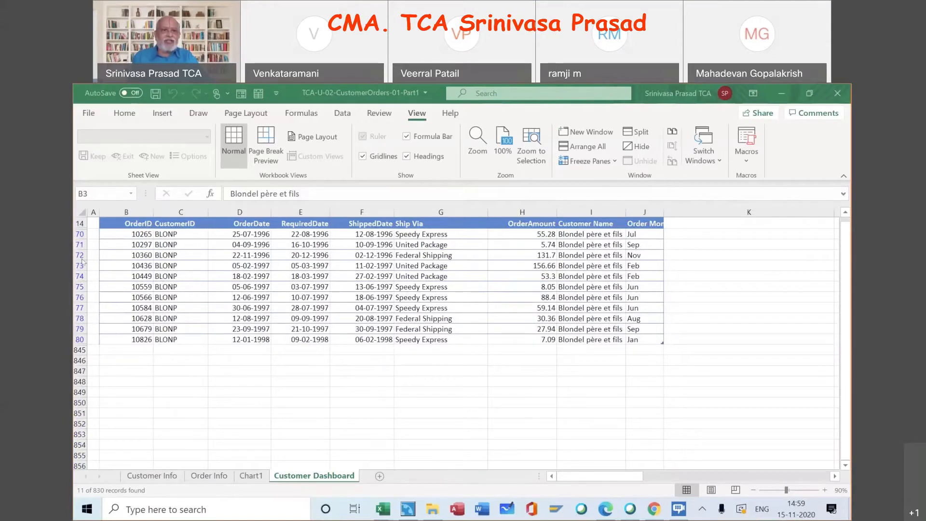
{"action": "scroll", "coordinate": [311, 295], "scroll_direction": "up", "scroll_amount": 5}
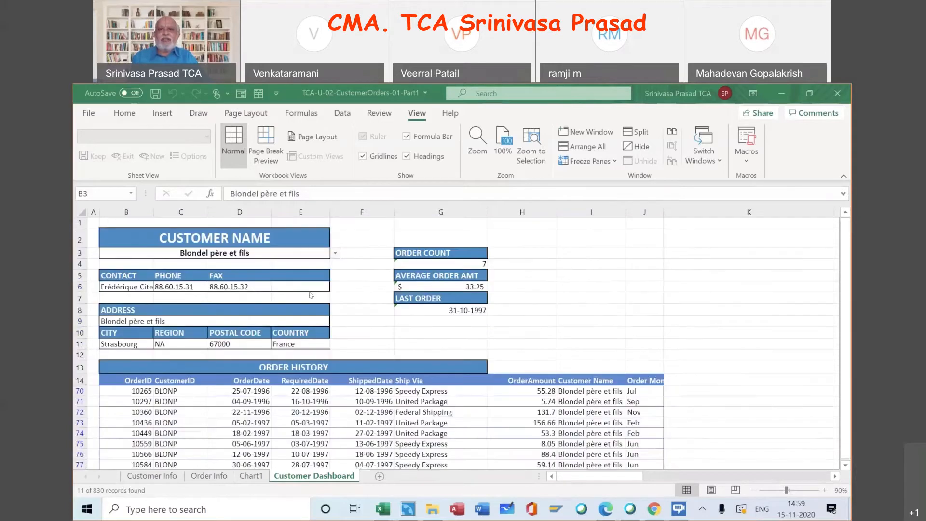
- Start a SUBTOTAL formula in cell G4 under ORDER COUNT in place of the COUNT formula
{"action": "left_click", "coordinate": [468, 261]}
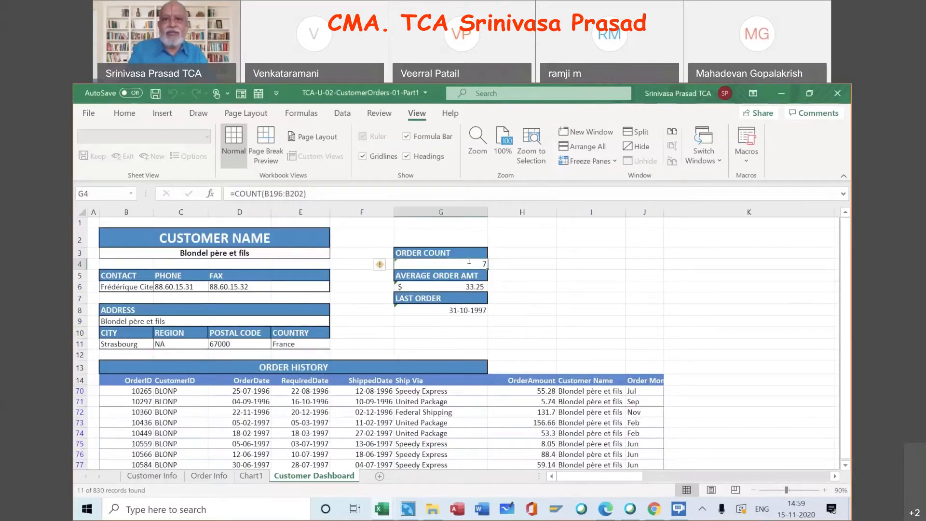
{"action": "type", "text": "=S"}
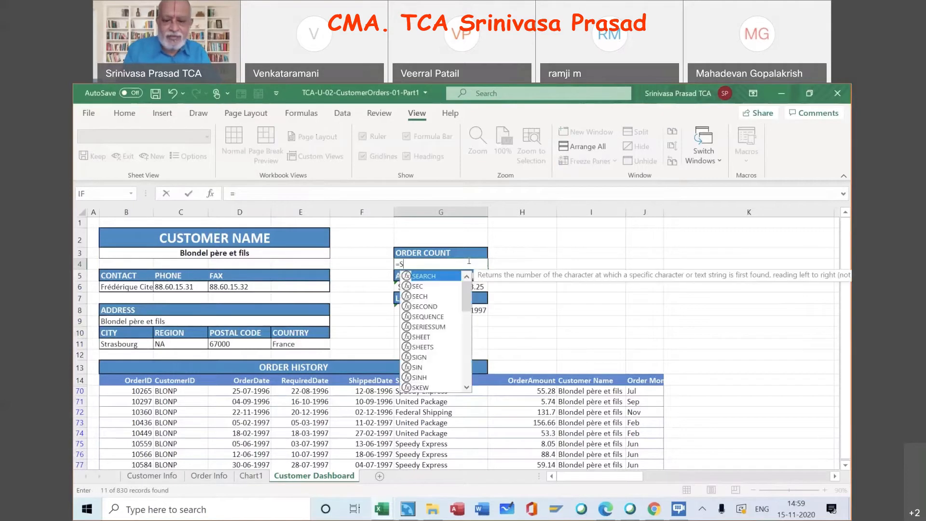
{"action": "type", "text": "UBTOTA"}
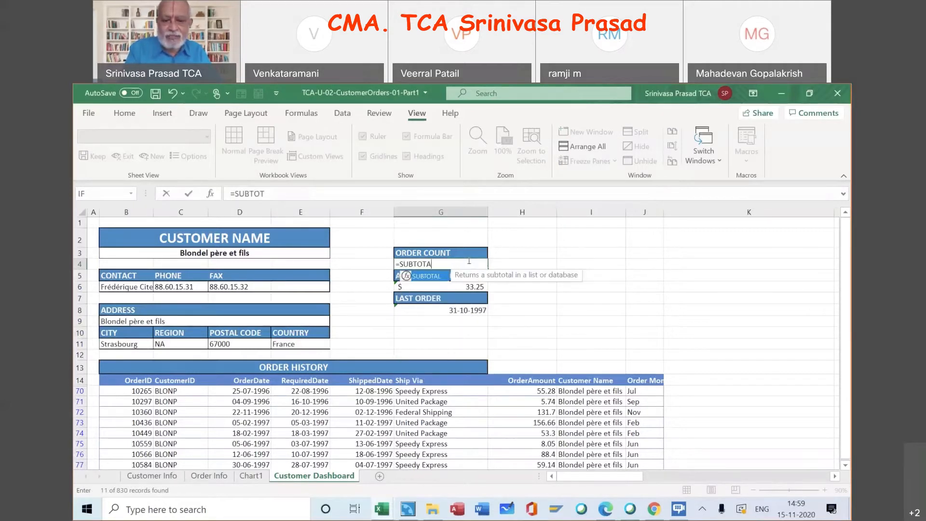
{"action": "type", "text": "L"}
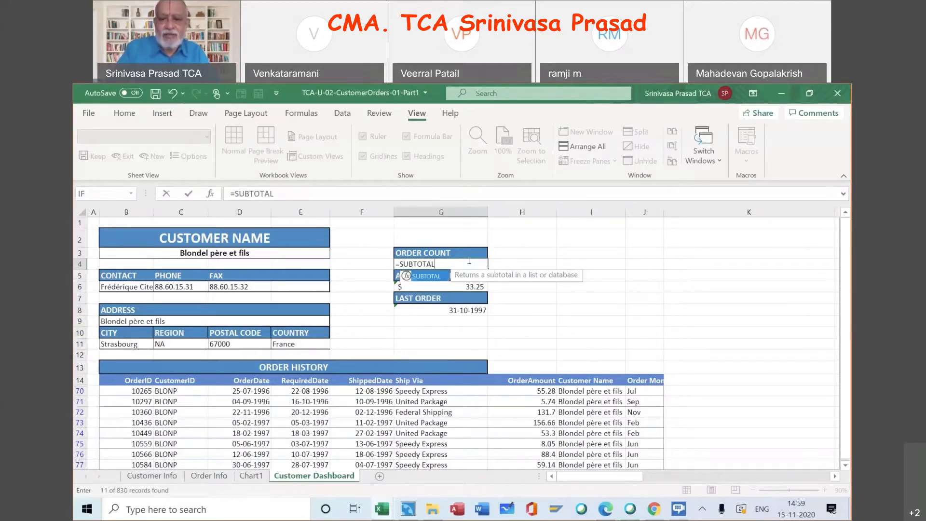
{"action": "type", "text": "("}
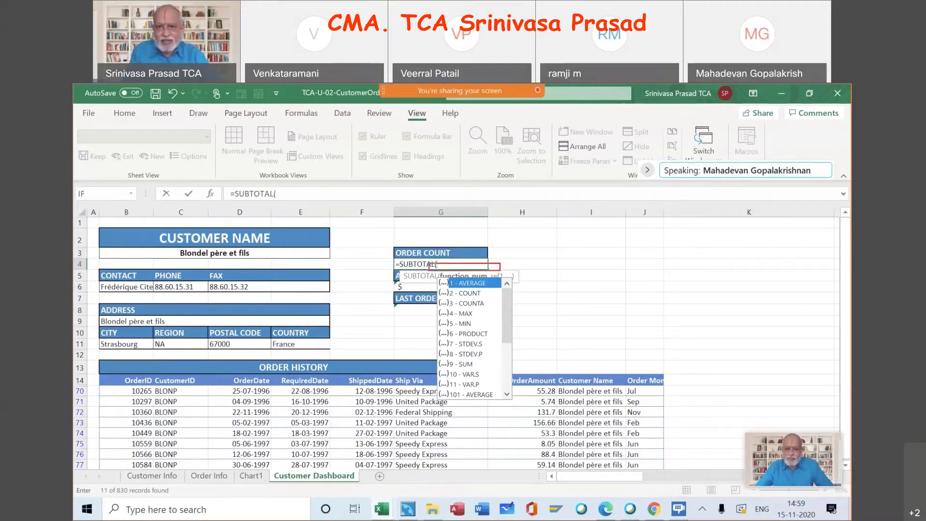
- Look through the SUBTOTAL function numbers, comparing the 1–11 options with the 101-and-up options
{"action": "mouse_move", "coordinate": [429, 271]}
{"action": "left_mouse_down"}
{"action": "mouse_move", "coordinate": [521, 379]}
{"action": "mouse_move", "coordinate": [521, 411]}
{"action": "left_mouse_up"}
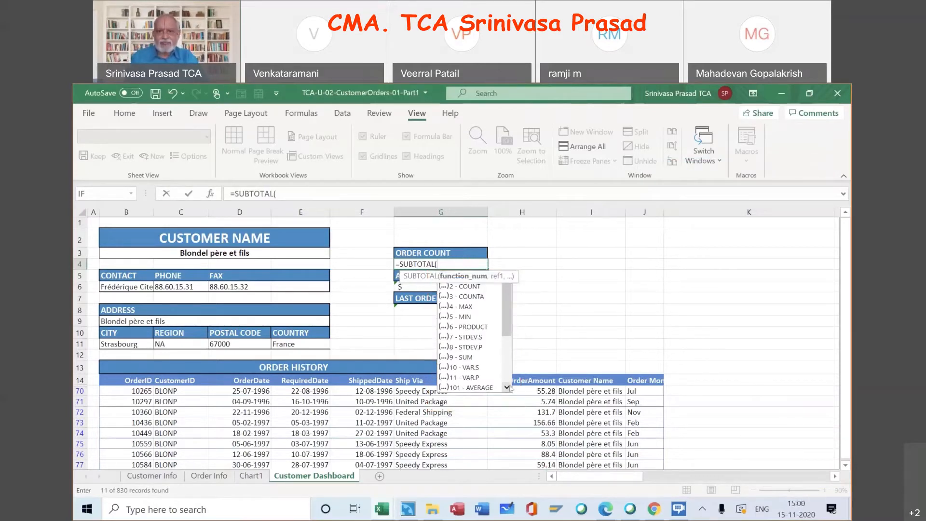
{"action": "left_click", "coordinate": [507, 387]}
{"action": "left_click", "coordinate": [507, 388]}
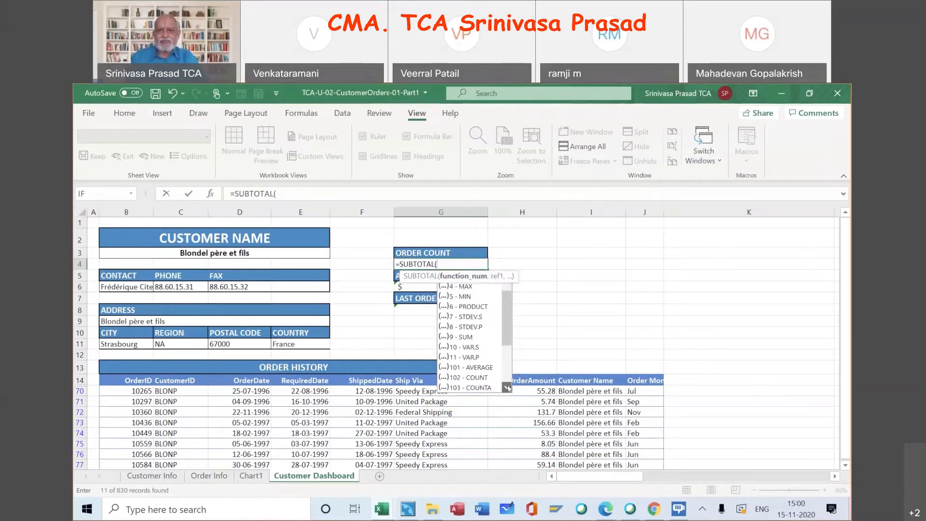
{"action": "left_click", "coordinate": [508, 388]}
{"action": "left_click", "coordinate": [507, 388]}
{"action": "left_click", "coordinate": [507, 388]}
{"action": "left_click", "coordinate": [508, 388]}
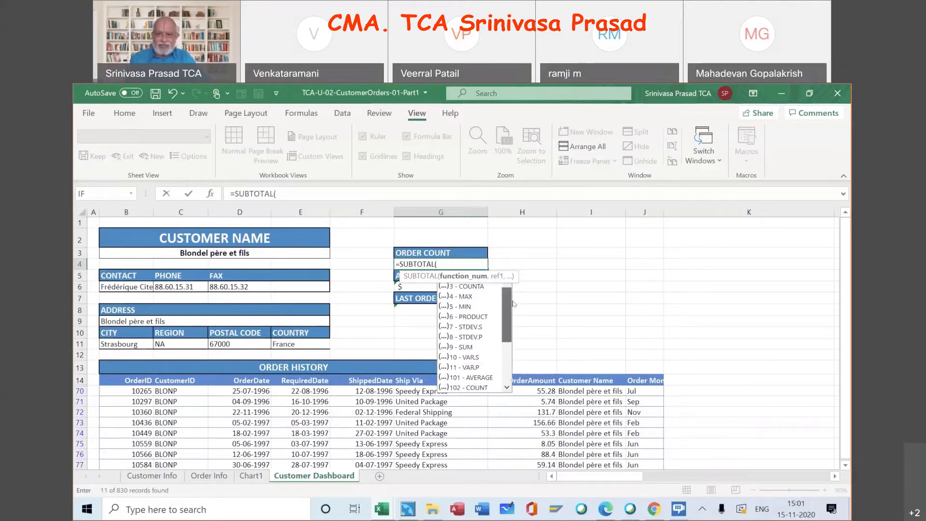
{"action": "left_click", "coordinate": [506, 322]}
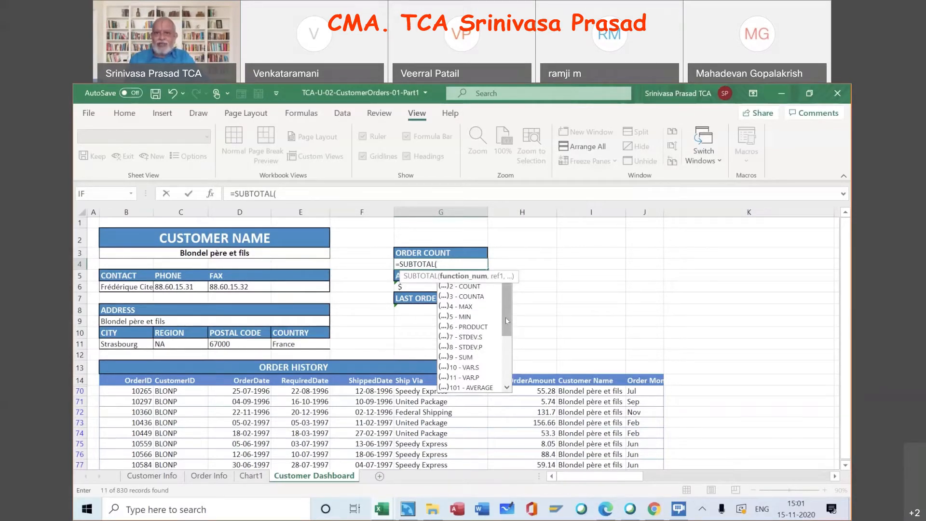
{"action": "left_click_drag", "start_coordinate": [507, 321], "coordinate": [508, 337]}
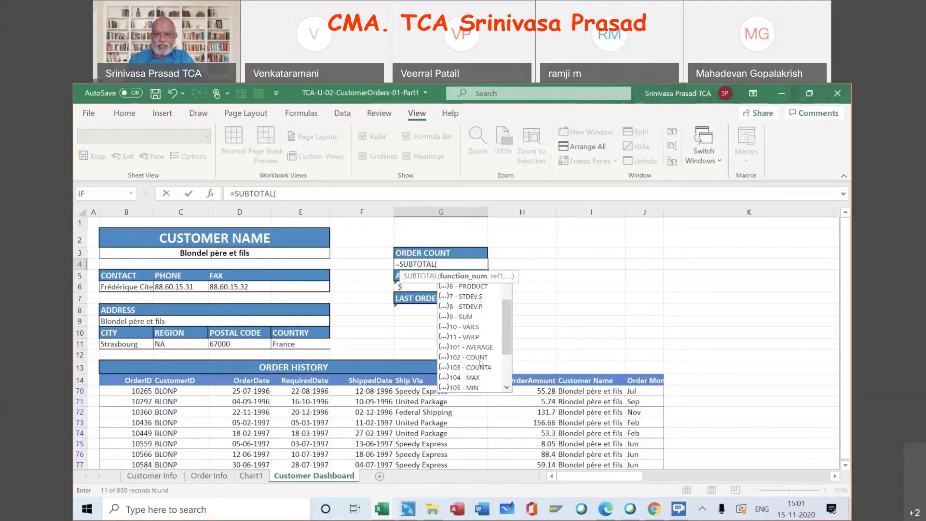
{"action": "left_click", "coordinate": [480, 359]}
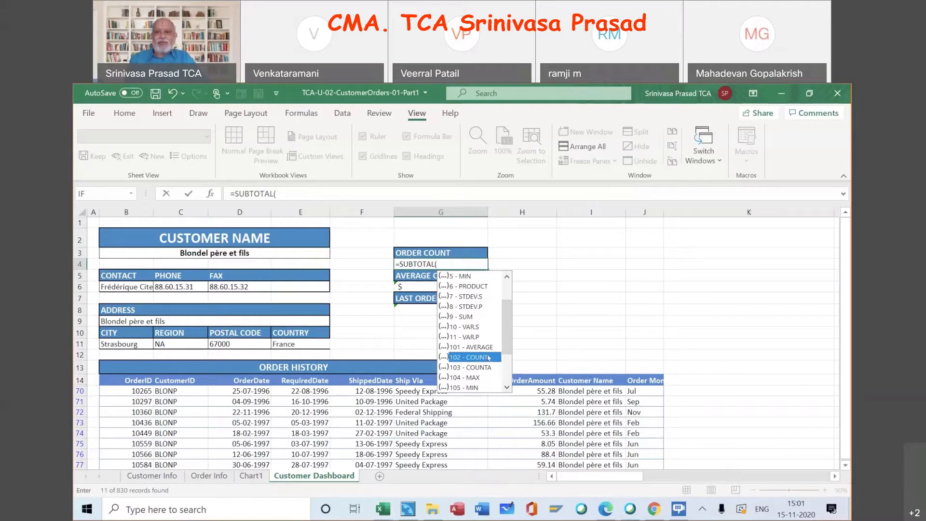
{"action": "left_click", "coordinate": [566, 290]}
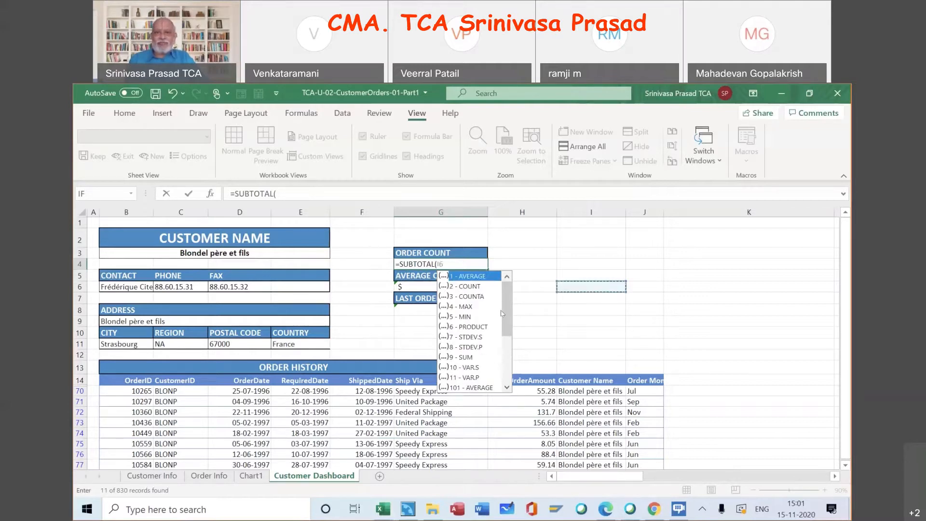
{"action": "left_click", "coordinate": [457, 262]}
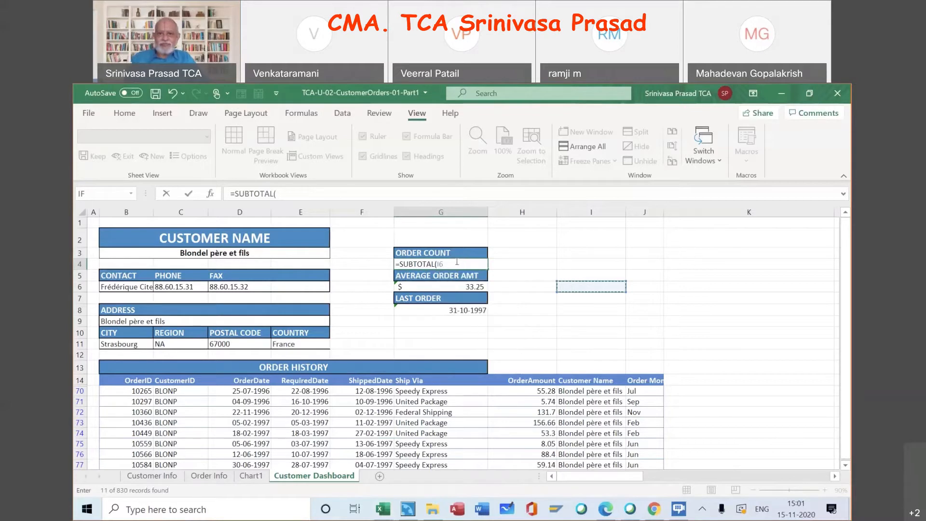
{"action": "key", "text": "BackSpace"}
{"action": "key", "text": "BackSpace"}
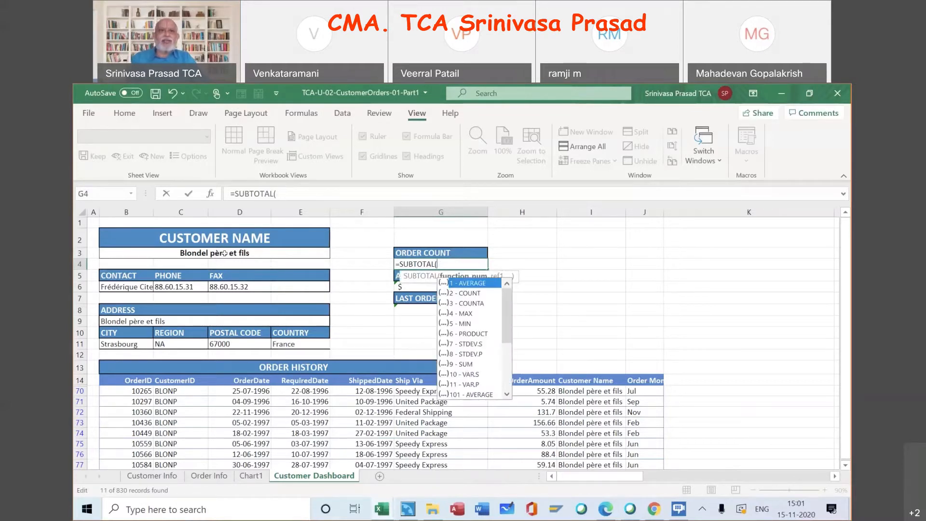
{"action": "left_click", "coordinate": [210, 194]}
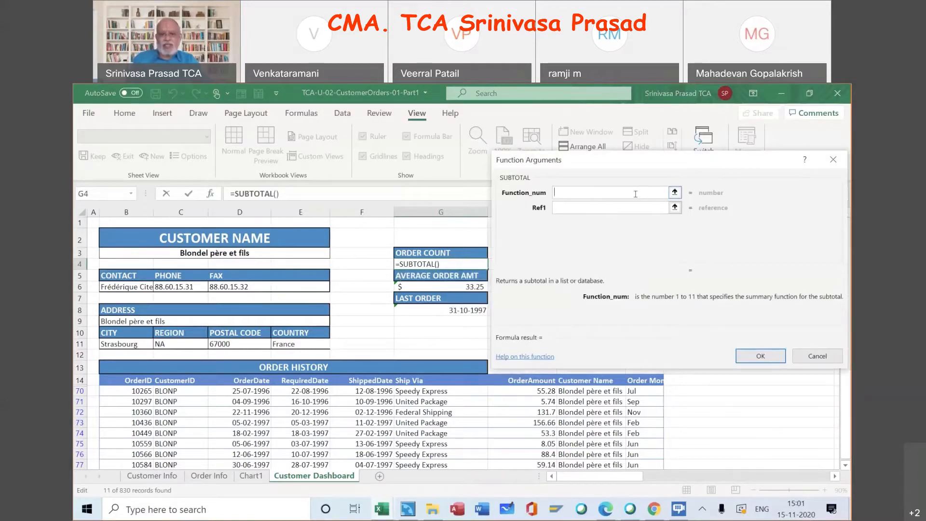
{"action": "type", "text": "102"}
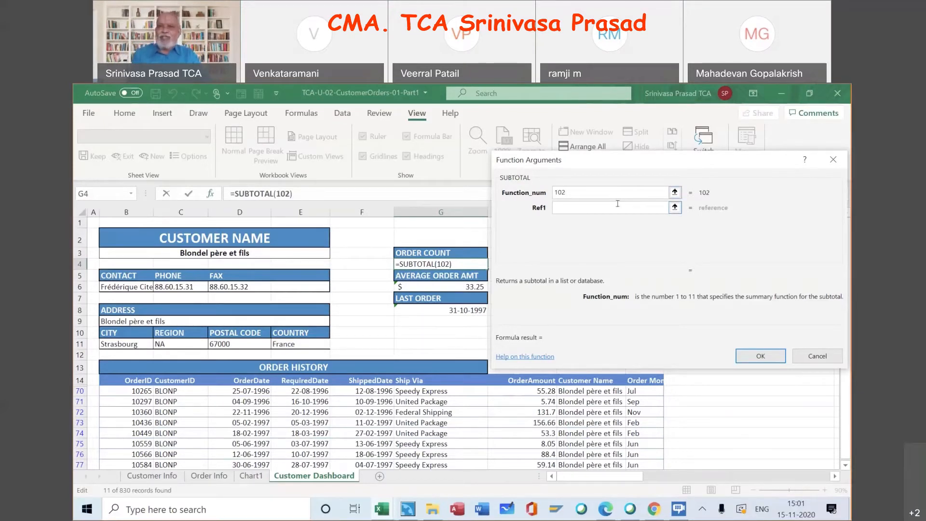
{"action": "left_click", "coordinate": [621, 208]}
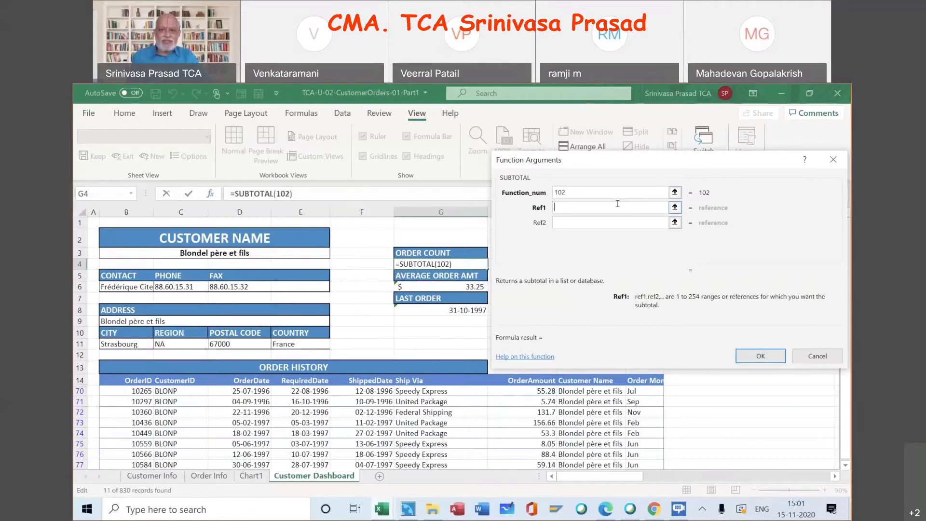
{"action": "left_click", "coordinate": [820, 355]}
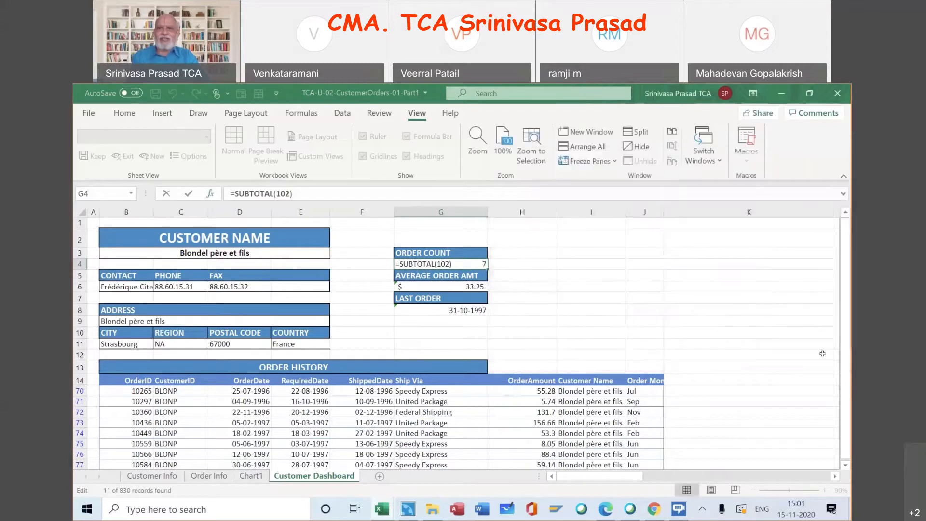
{"action": "key", "text": "Escape"}
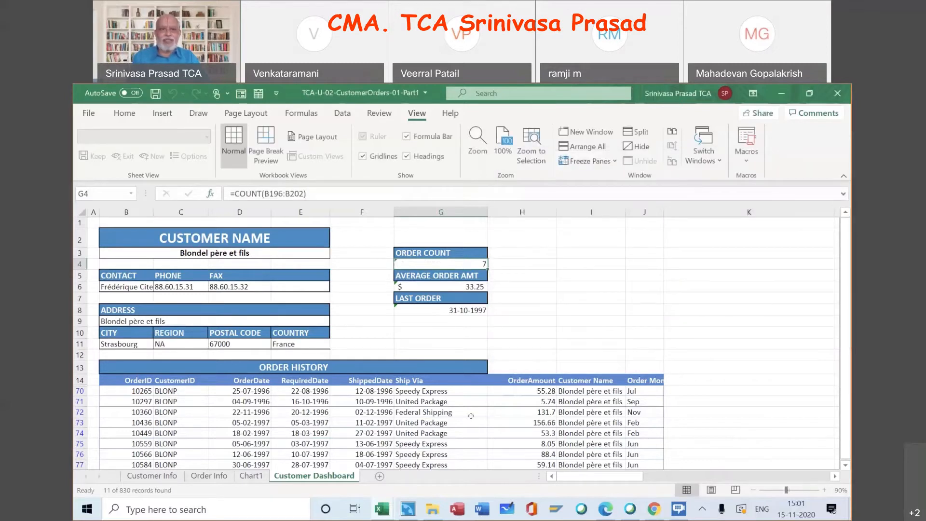
- Start a SUBTOTAL function in G4 under ORDER COUNT with function number 102
{"action": "left_click", "coordinate": [332, 421]}
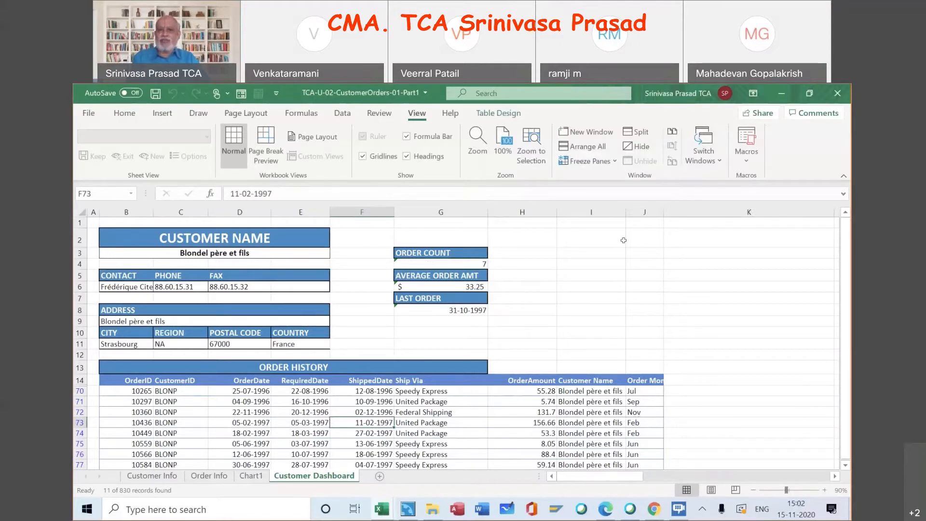
{"action": "left_click", "coordinate": [465, 262]}
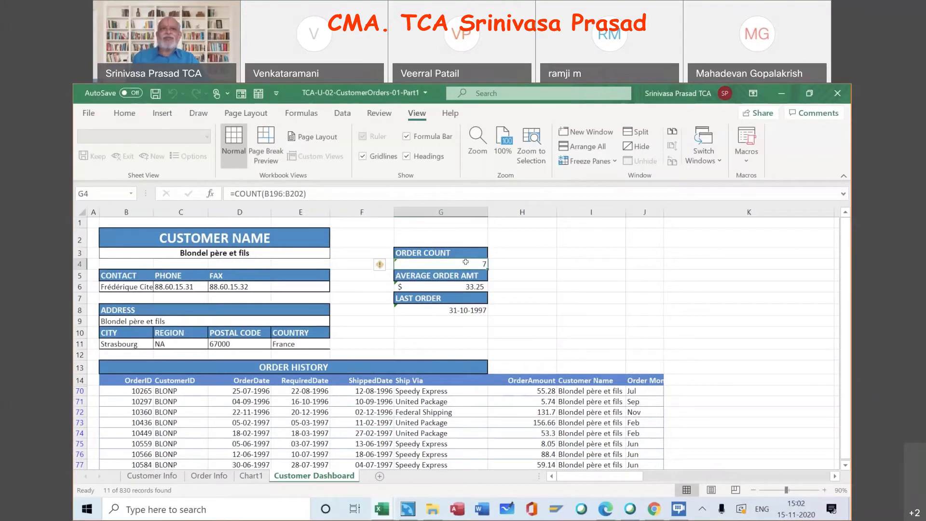
{"action": "type", "text": "="}
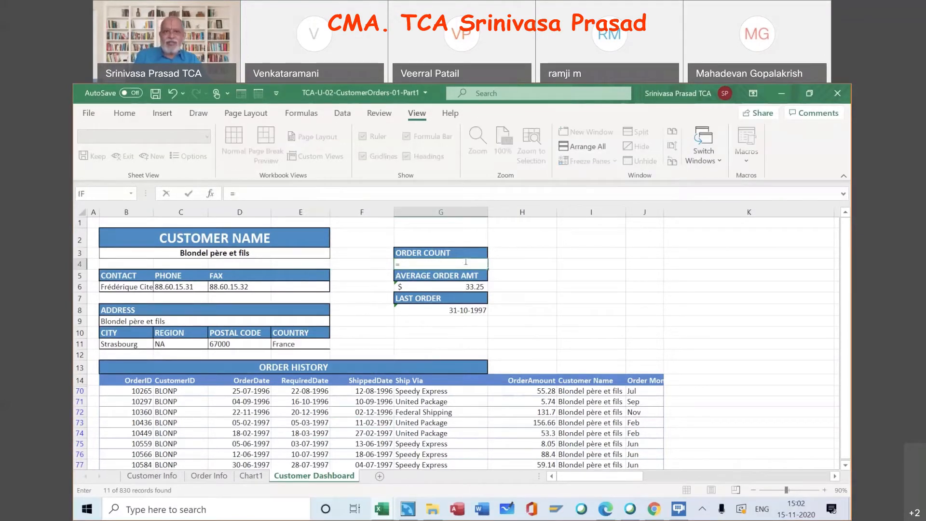
{"action": "type", "text": "S"}
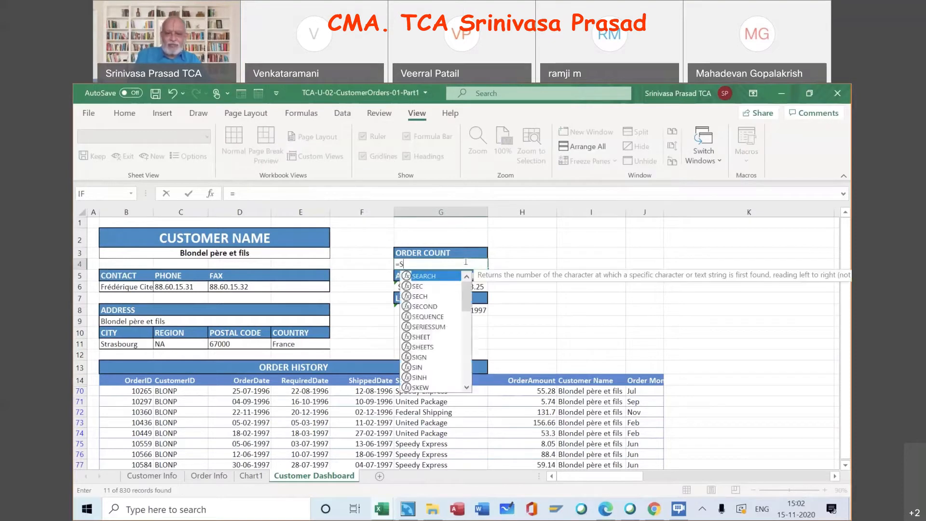
{"action": "type", "text": "UBTOTA"}
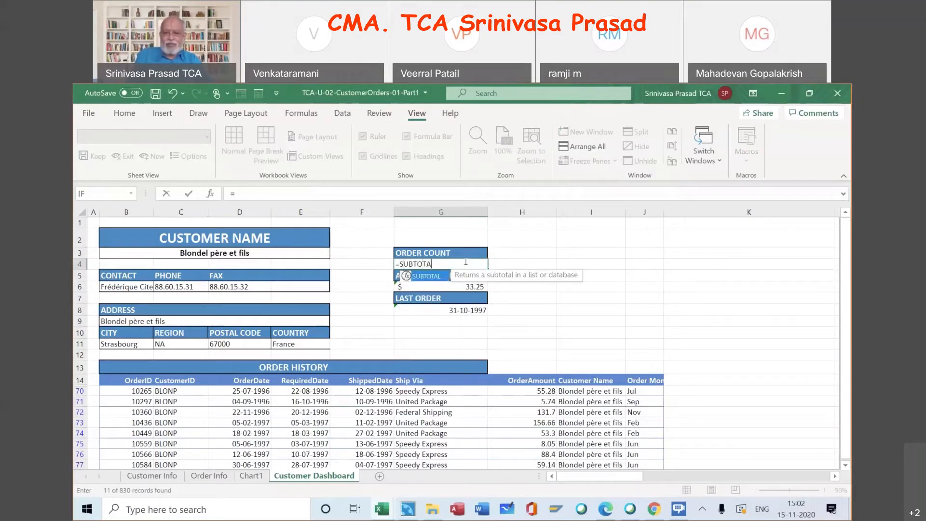
{"action": "type", "text": "L("}
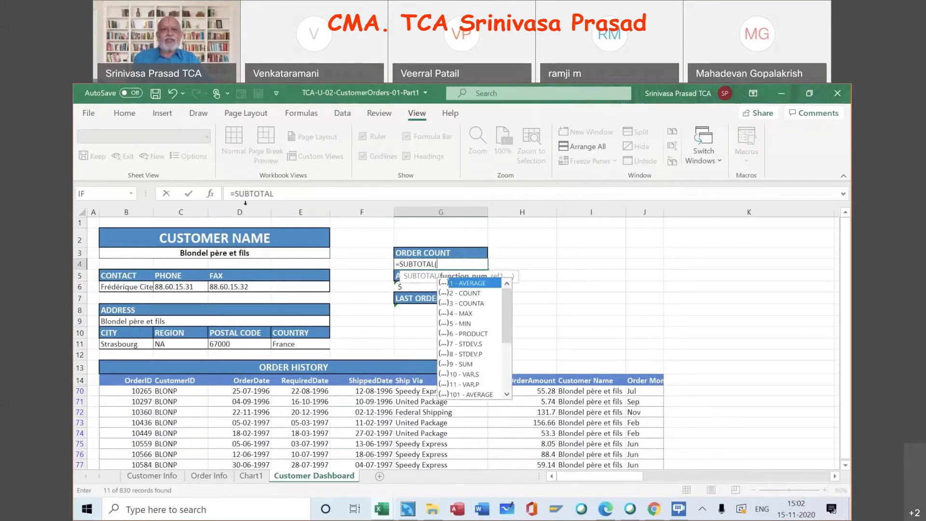
{"action": "left_click", "coordinate": [210, 194]}
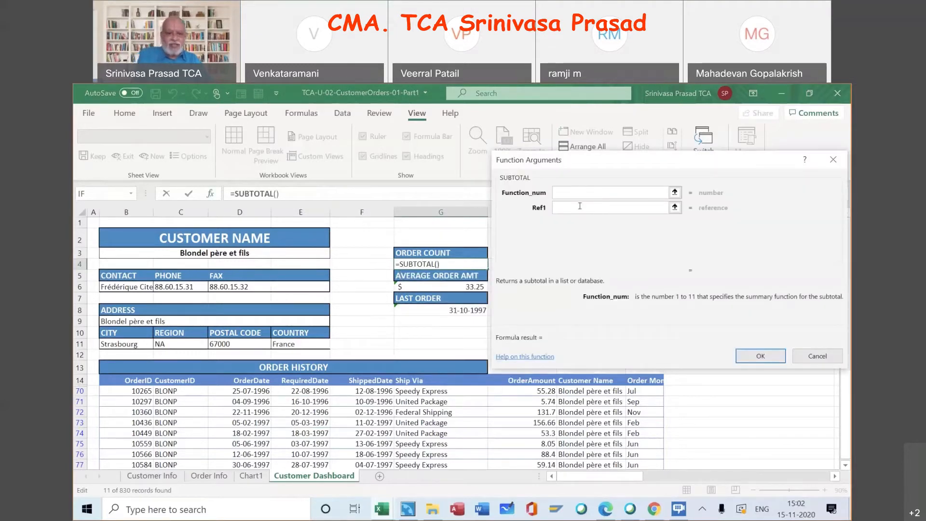
{"action": "type", "text": "102"}
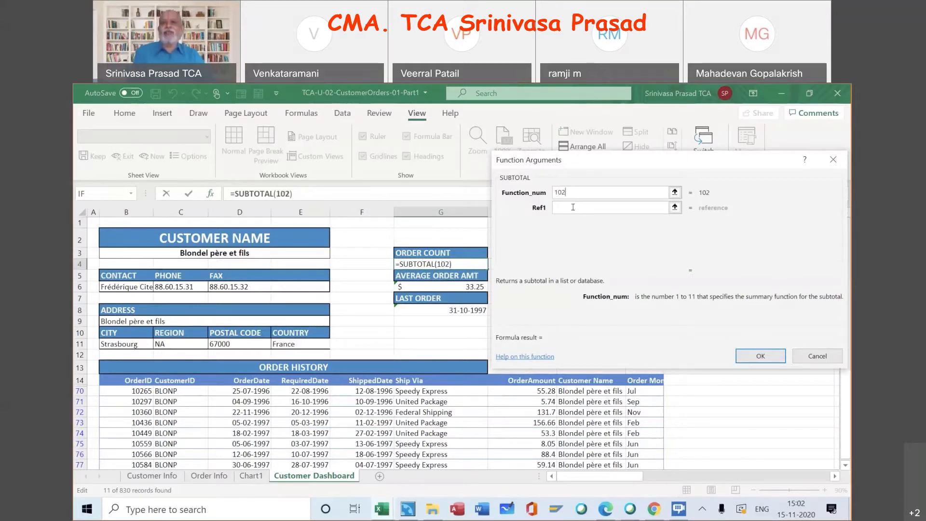
- Set the SUBTOTAL's first reference to B14..J844, covering the whole order history table, and accept the formula
{"action": "left_click", "coordinate": [572, 207]}
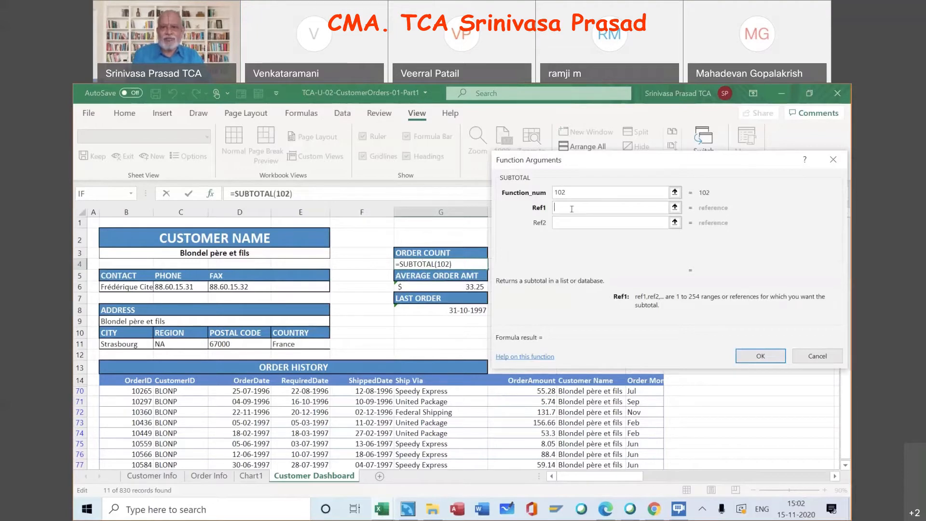
{"action": "type", "text": "B"}
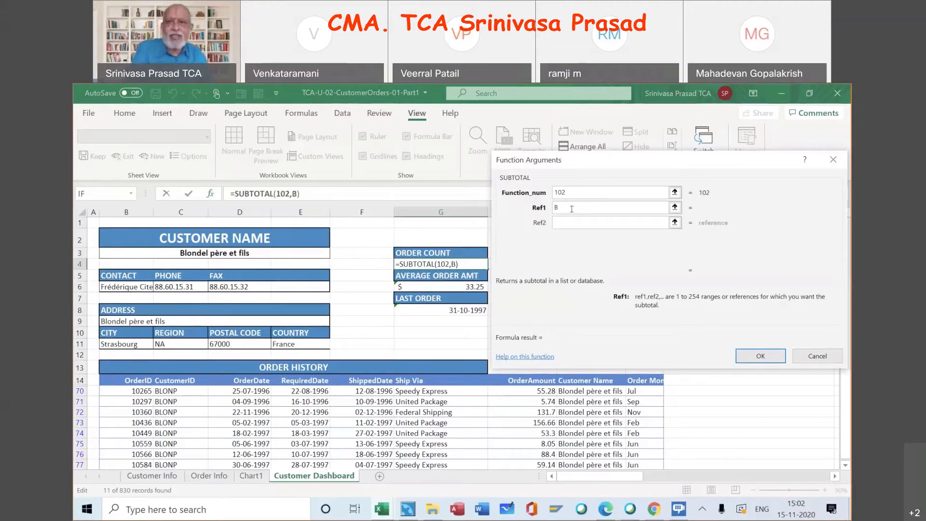
{"action": "type", "text": "1"}
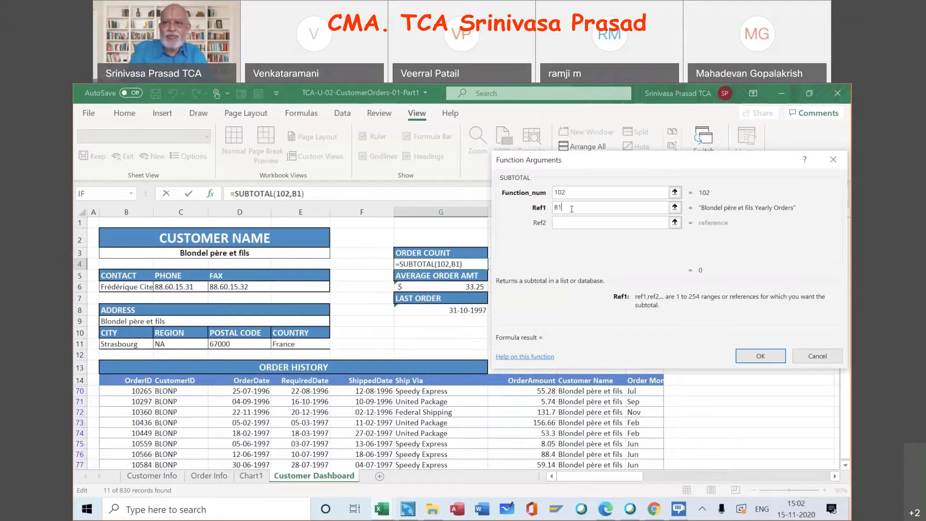
{"action": "type", "text": "4"}
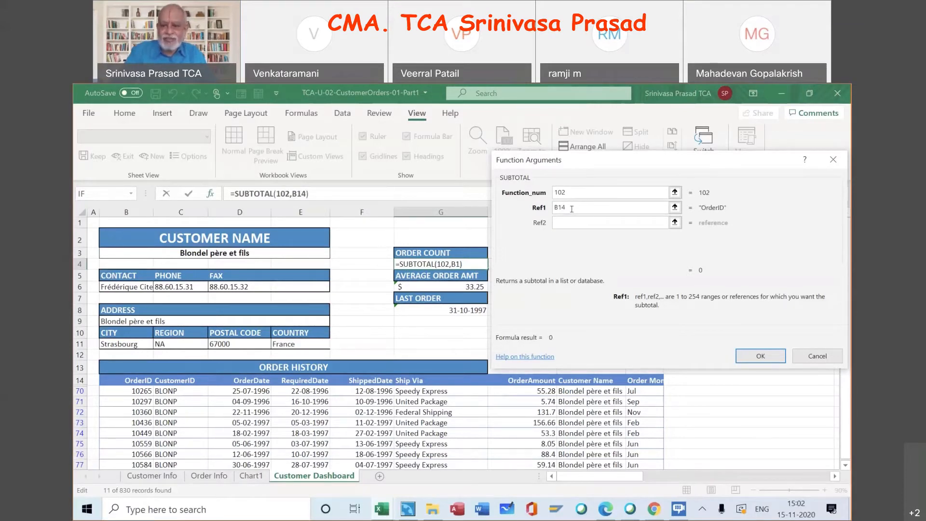
{"action": "type", "text": ".."}
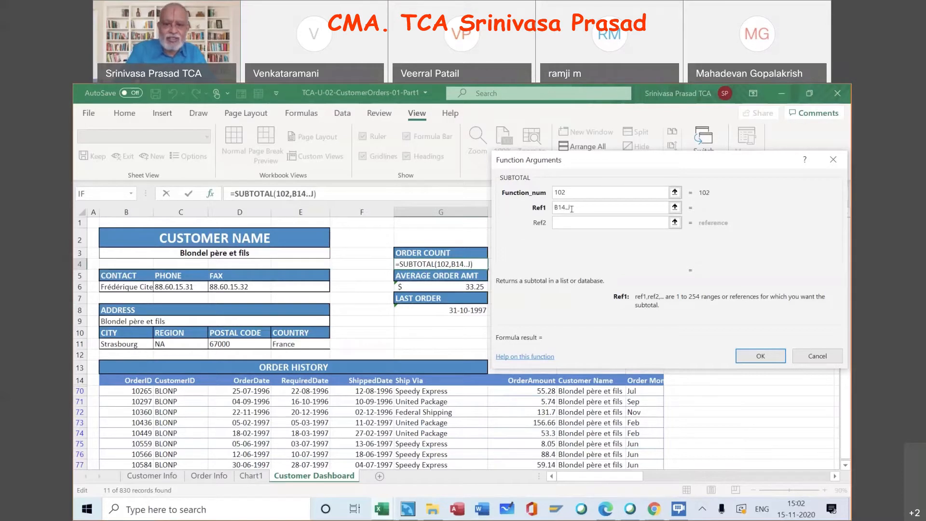
{"action": "type", "text": "J844"}
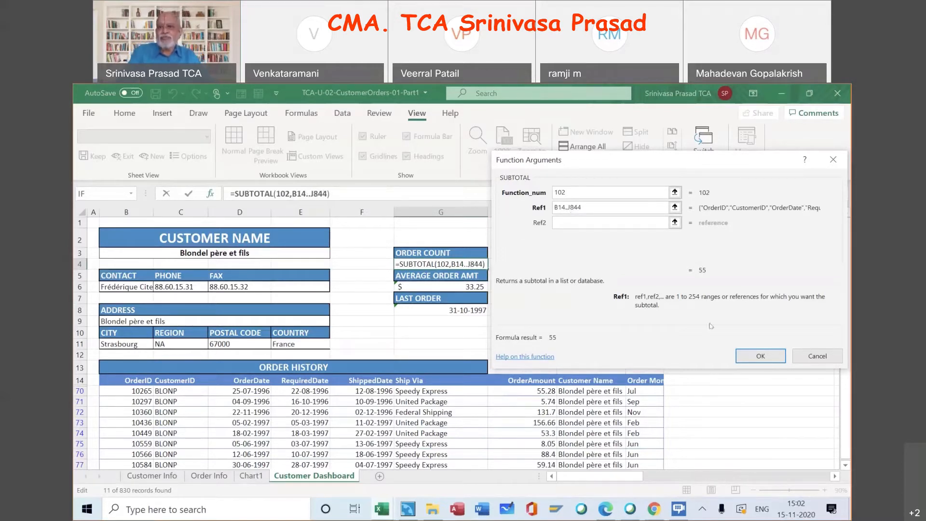
{"action": "left_click", "coordinate": [761, 355]}
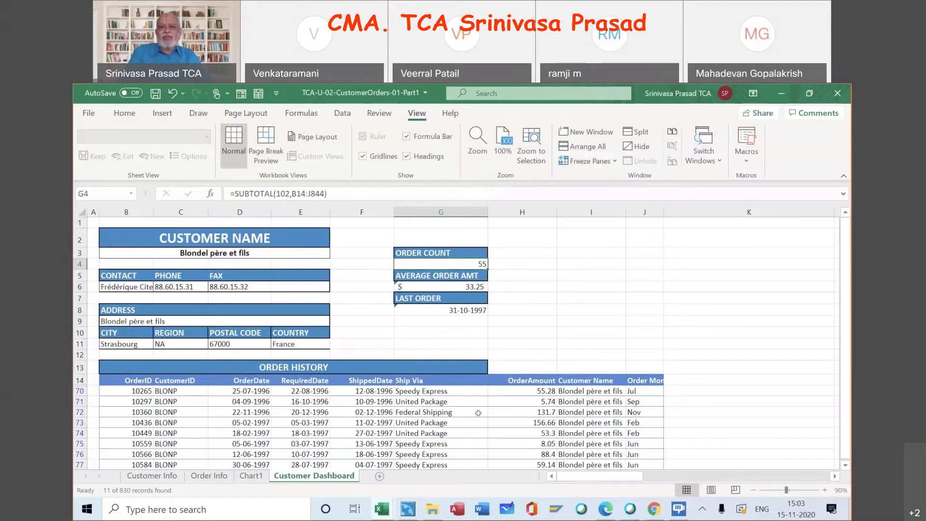
- Check the order history rows, and change the function number in G4's SUBTOTAL formula to 101
{"action": "scroll", "coordinate": [478, 413], "scroll_direction": "down", "scroll_amount": 3}
{"action": "scroll", "coordinate": [478, 413], "scroll_direction": "up", "scroll_amount": 1}
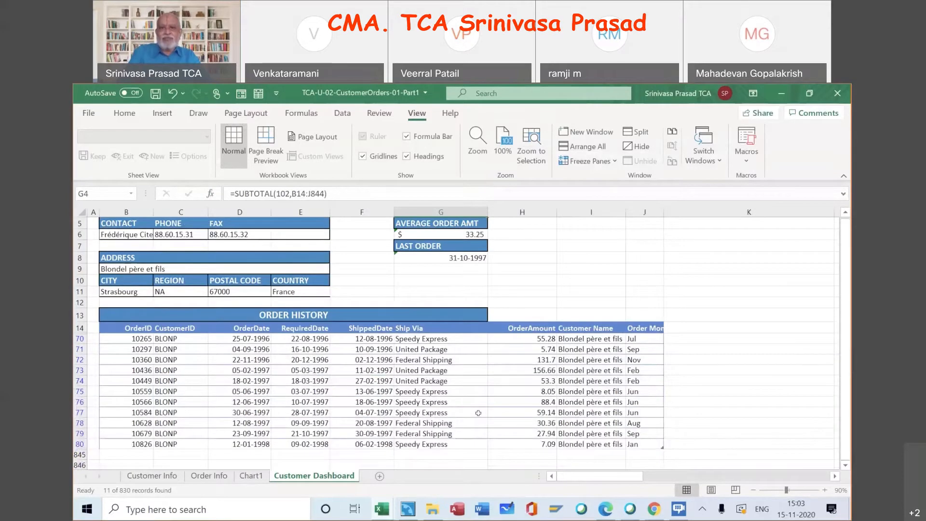
{"action": "scroll", "coordinate": [461, 305], "scroll_direction": "up", "scroll_amount": 2}
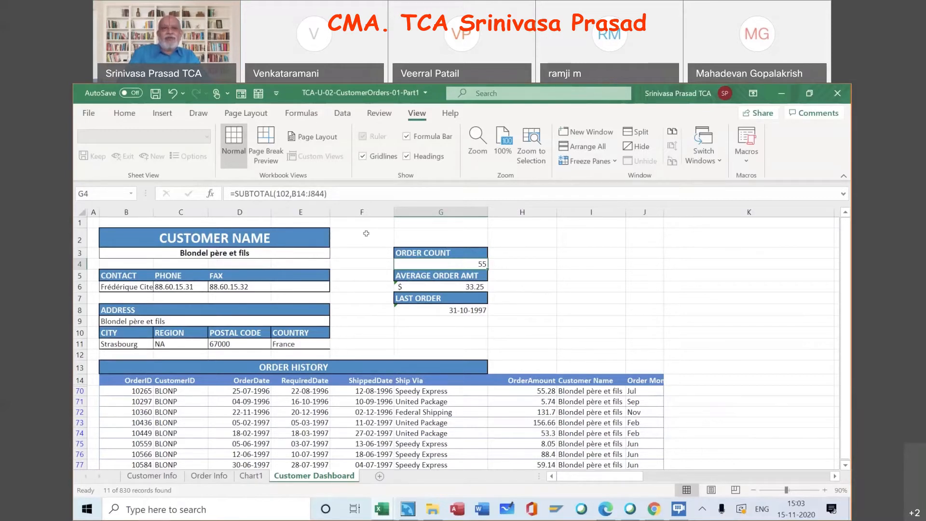
{"action": "left_click", "coordinate": [288, 193]}
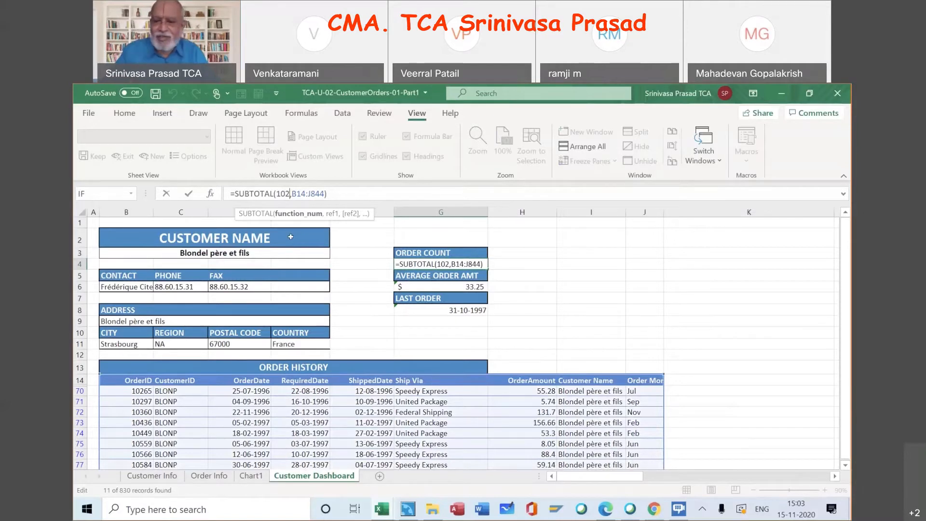
{"action": "key", "text": "BackSpace"}
{"action": "type", "text": "1"}
{"action": "key", "text": "Tab"}
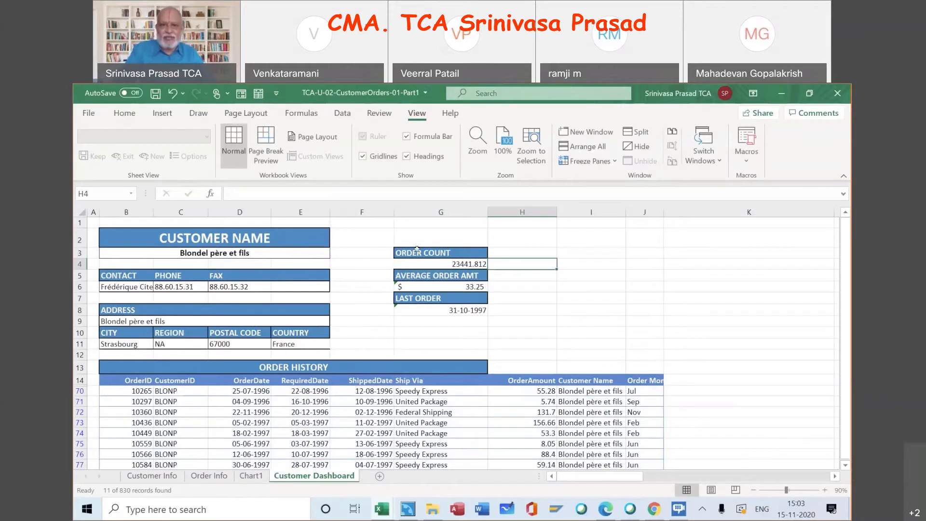
- Try function number 104 in the SUBTOTAL formula of G4 under ORDER COUNT
{"action": "left_click", "coordinate": [435, 263]}
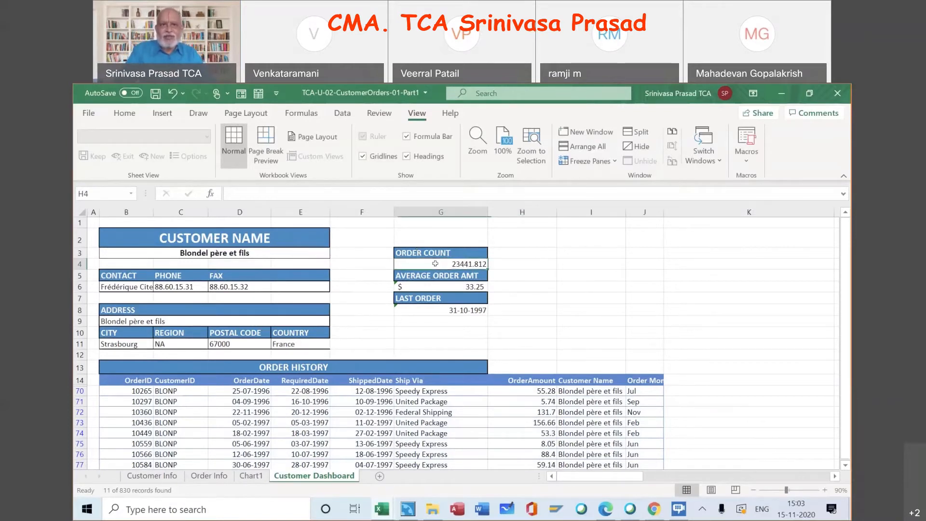
{"action": "left_click", "coordinate": [288, 194]}
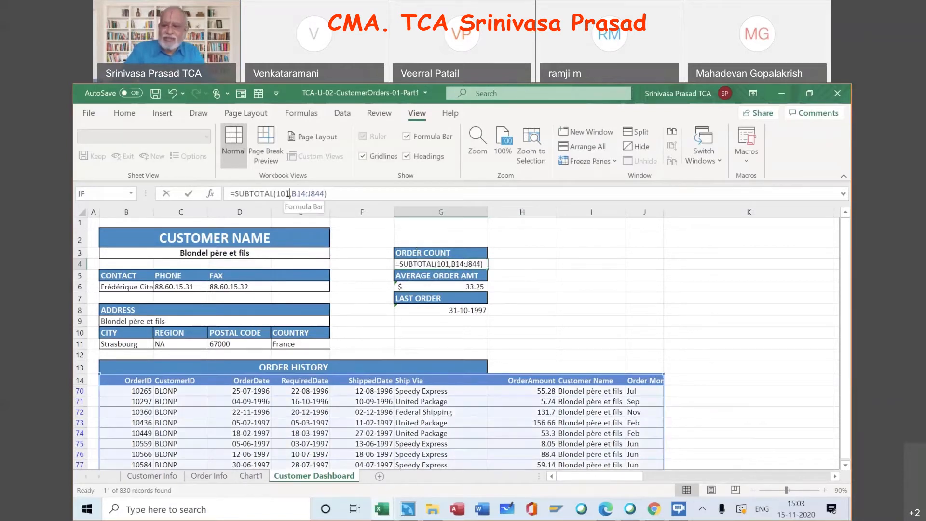
{"action": "key", "text": "BackSpace"}
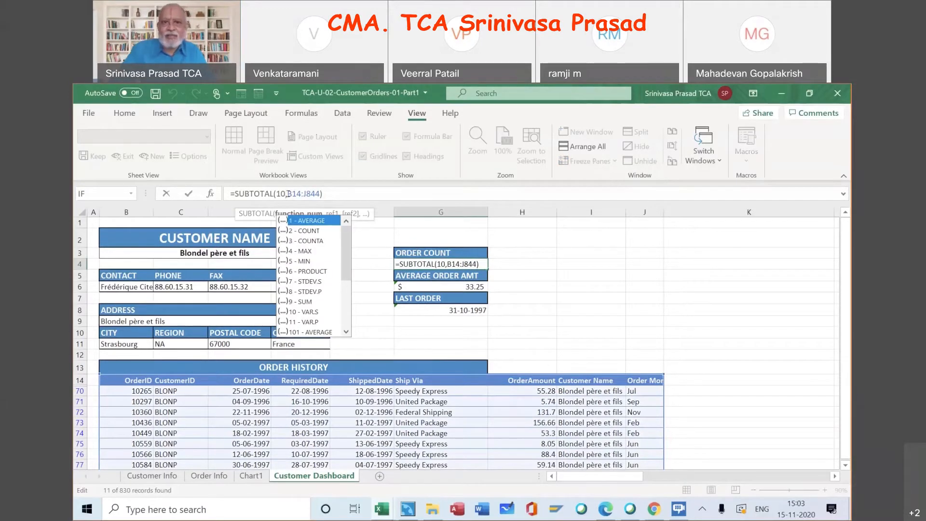
{"action": "type", "text": "4"}
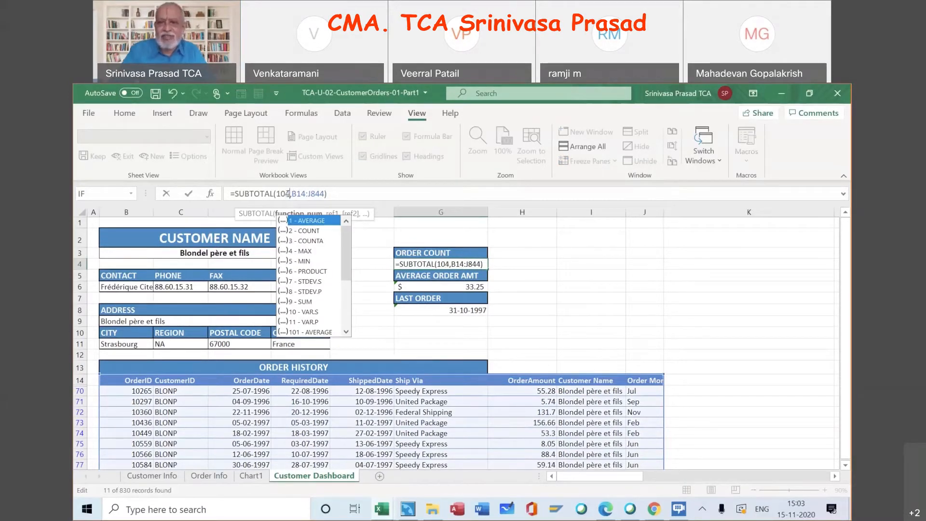
{"action": "key", "text": "Tab"}
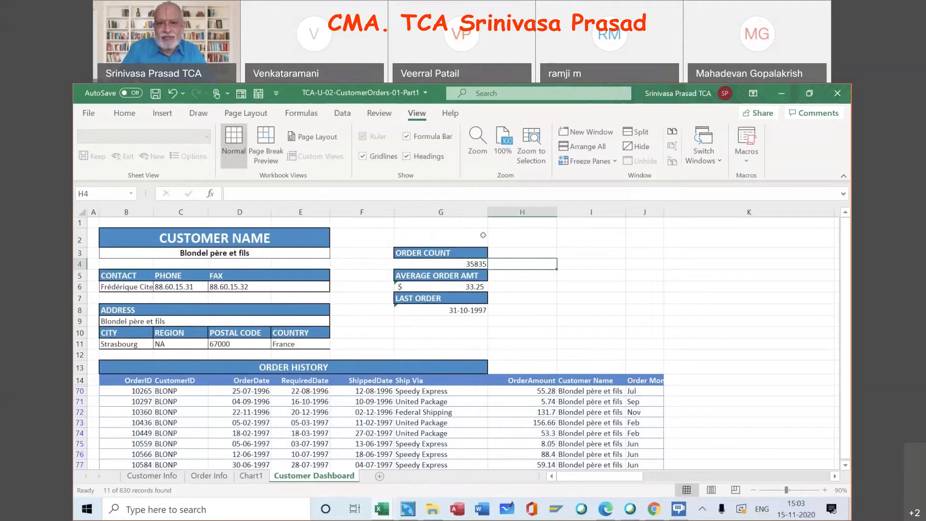
{"action": "left_click", "coordinate": [477, 263]}
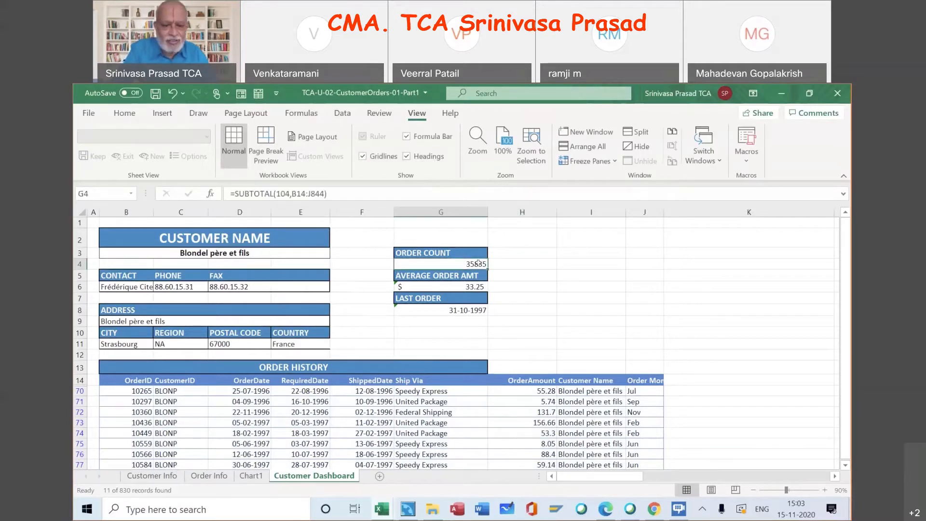
- Start a SUBTOTAL function in G8 under LAST ORDER and open its function arguments
{"action": "left_click", "coordinate": [445, 310]}
{"action": "type", "text": "="}
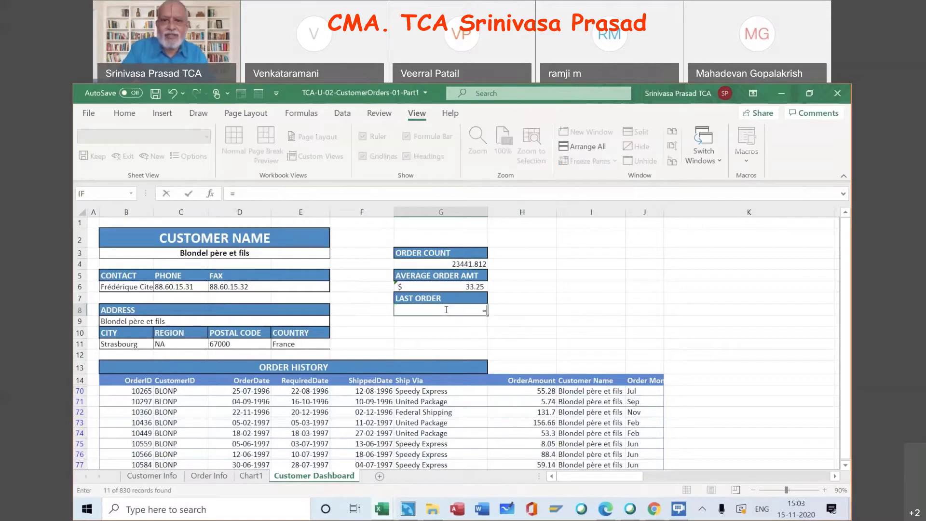
{"action": "type", "text": "su"}
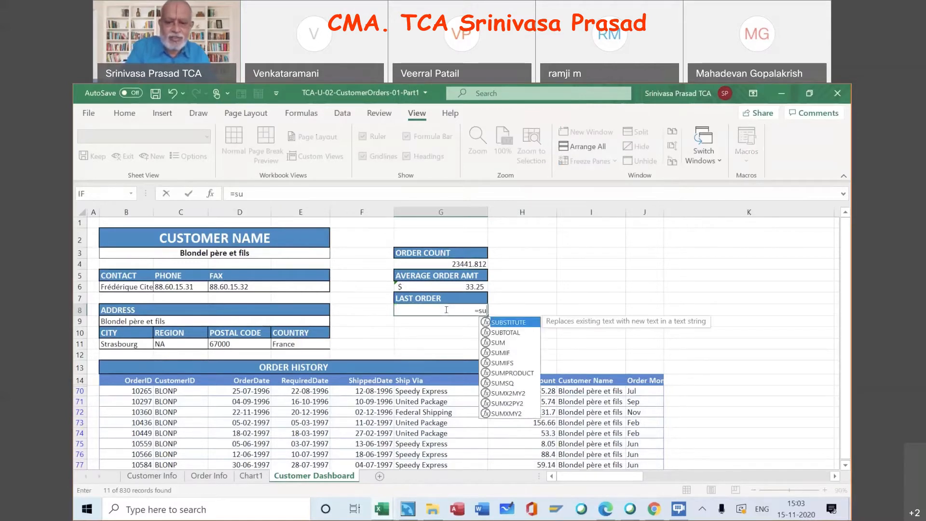
{"action": "type", "text": "btoatl"}
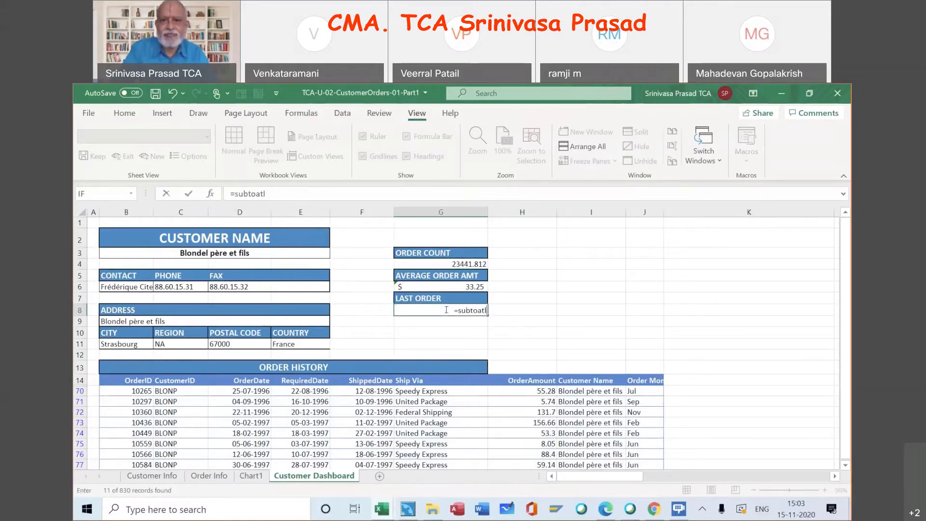
{"action": "key", "text": "BackSpace"}
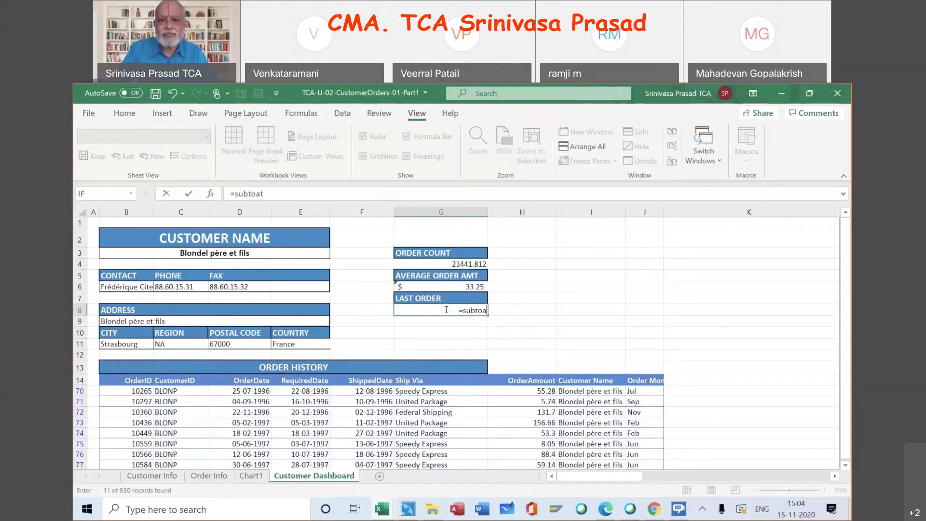
{"action": "key", "text": "BackSpace"}
{"action": "type", "text": "tal"}
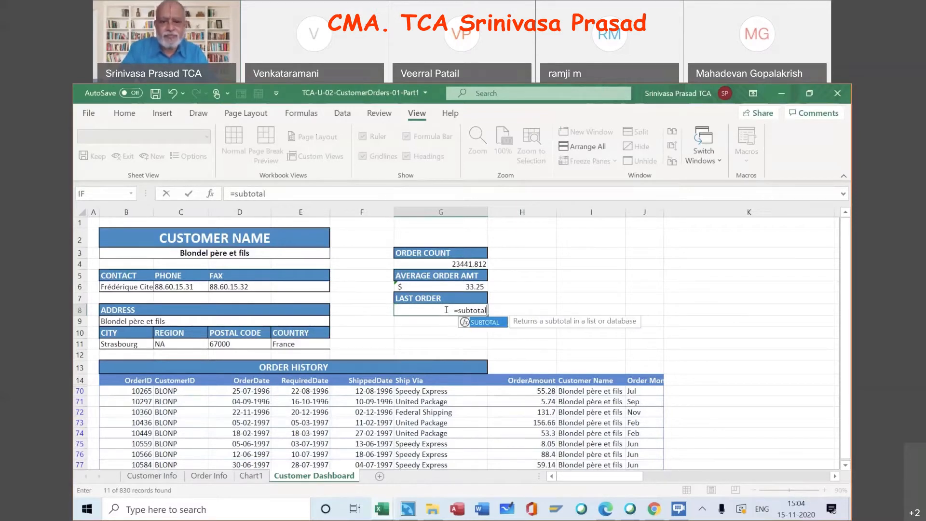
{"action": "type", "text": "("}
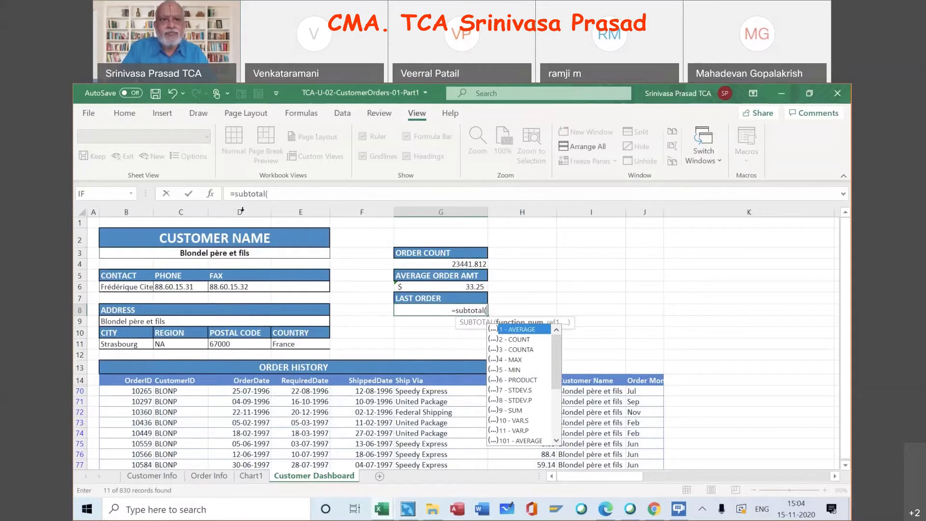
{"action": "left_click", "coordinate": [210, 194]}
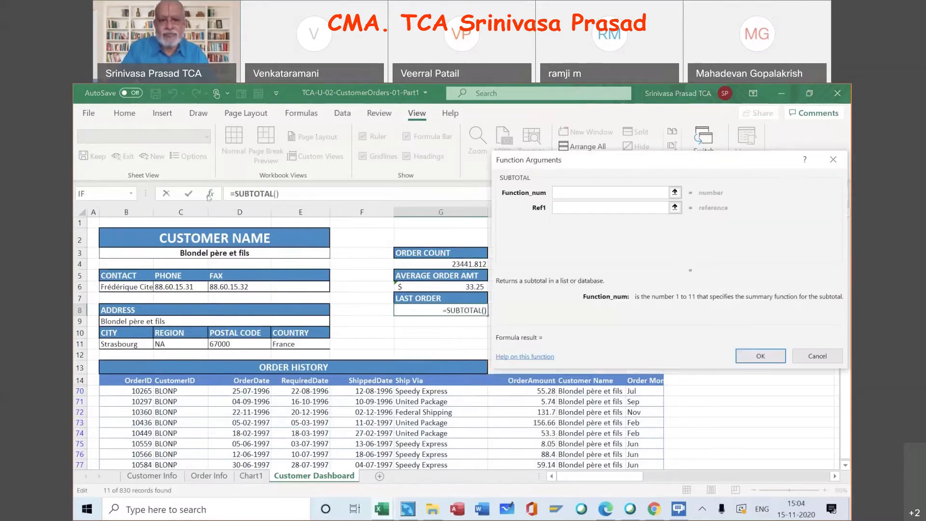
- Fill in function number 104 and first reference B14:J844 for G8's SUBTOTAL, and submit the arguments
{"action": "type", "text": "10"}
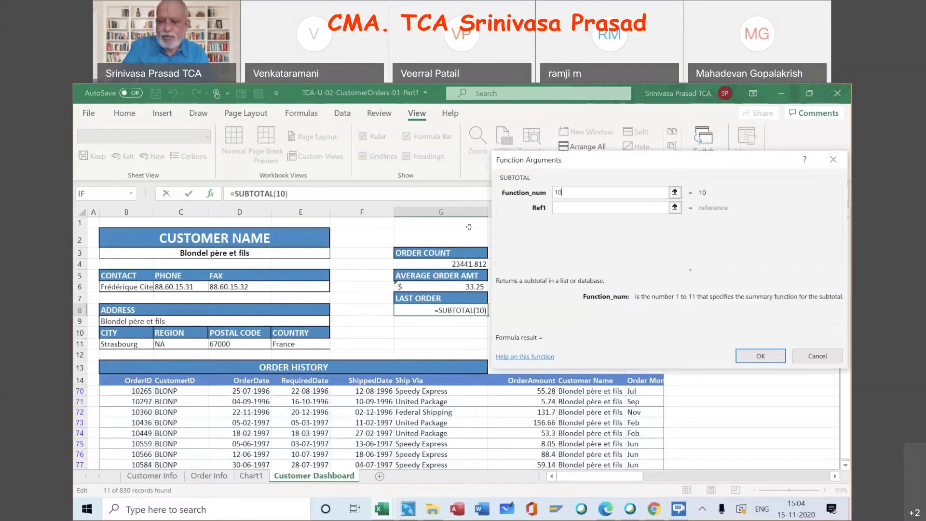
{"action": "type", "text": "4"}
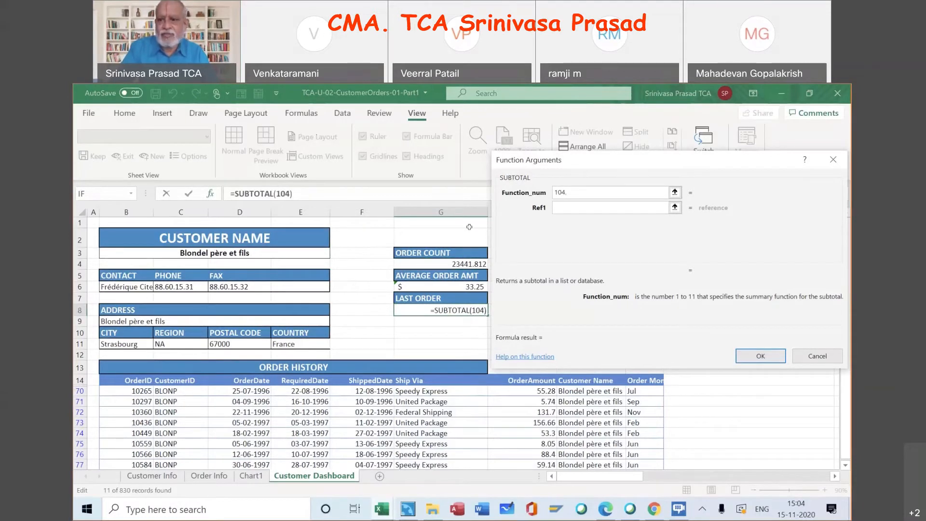
{"action": "type", "text": ","}
{"action": "left_click", "coordinate": [576, 211]}
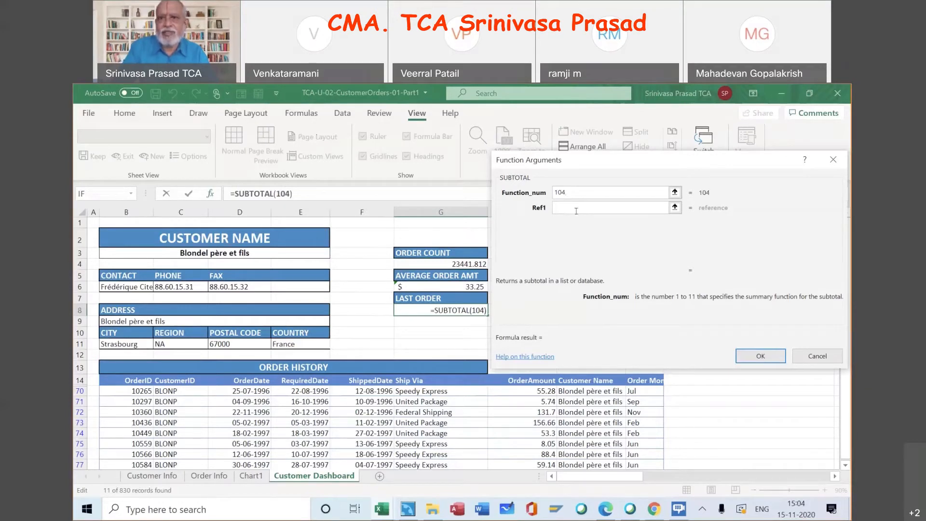
{"action": "left_click", "coordinate": [576, 208]}
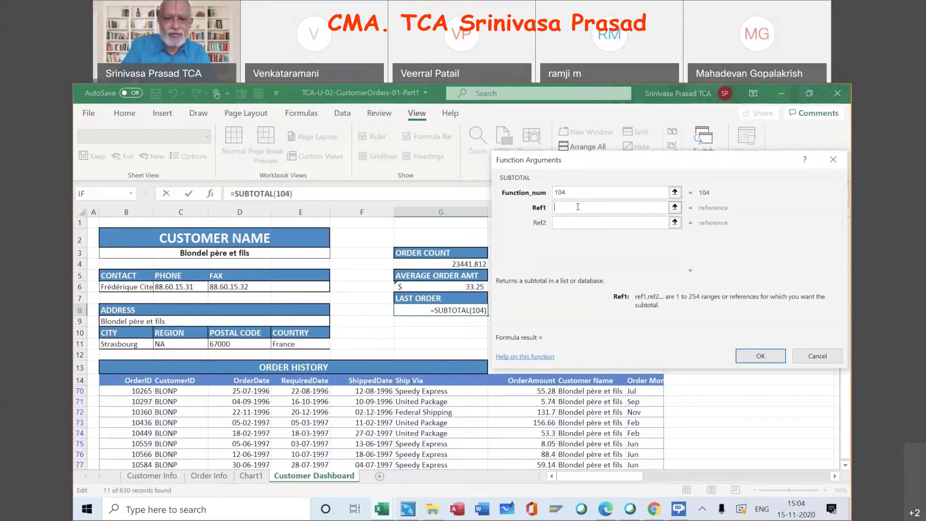
{"action": "type", "text": "B14"}
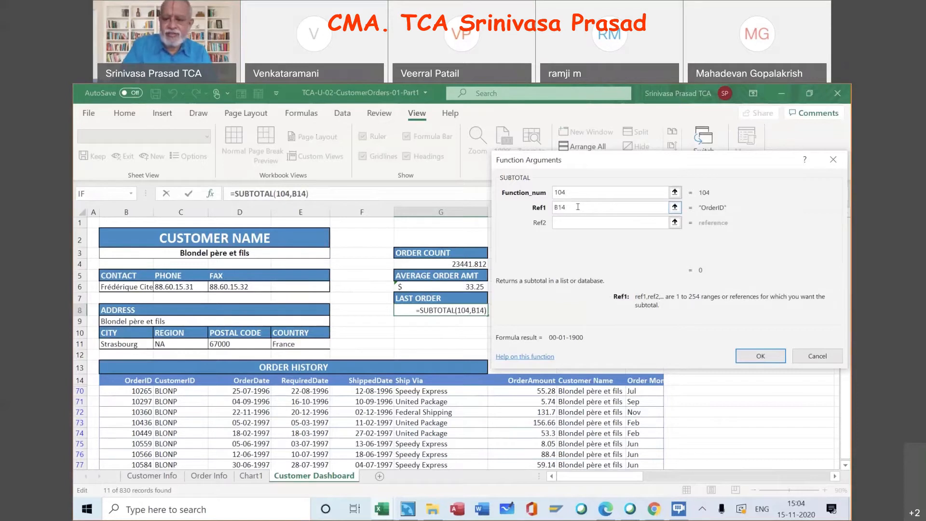
{"action": "type", "text": ":J"}
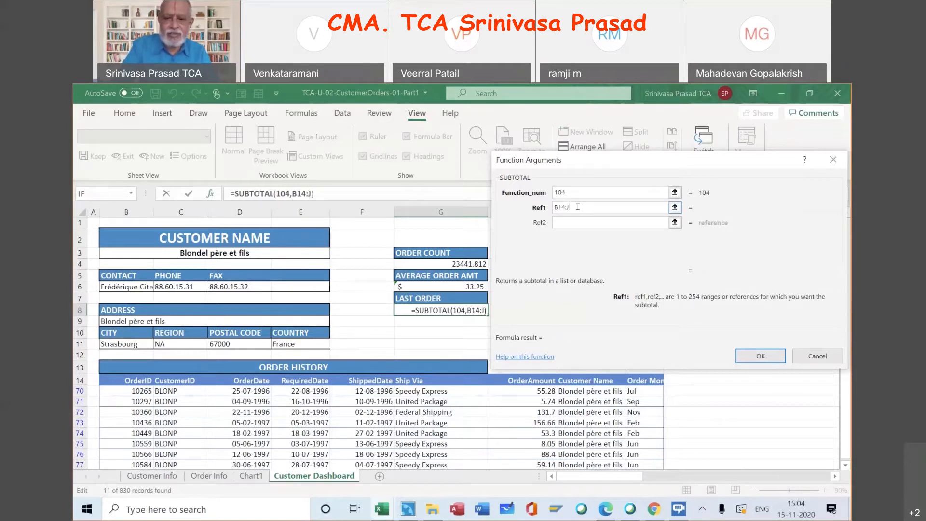
{"action": "type", "text": "84"}
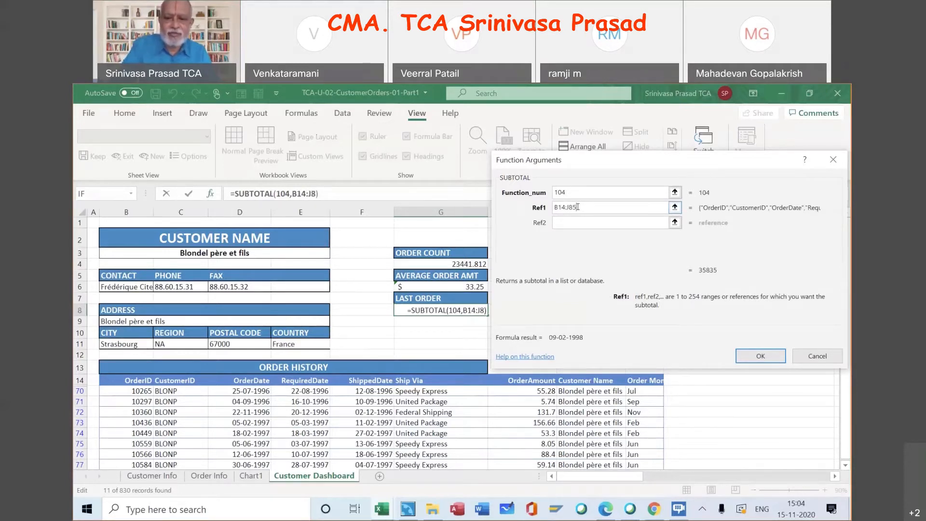
{"action": "type", "text": "4)"}
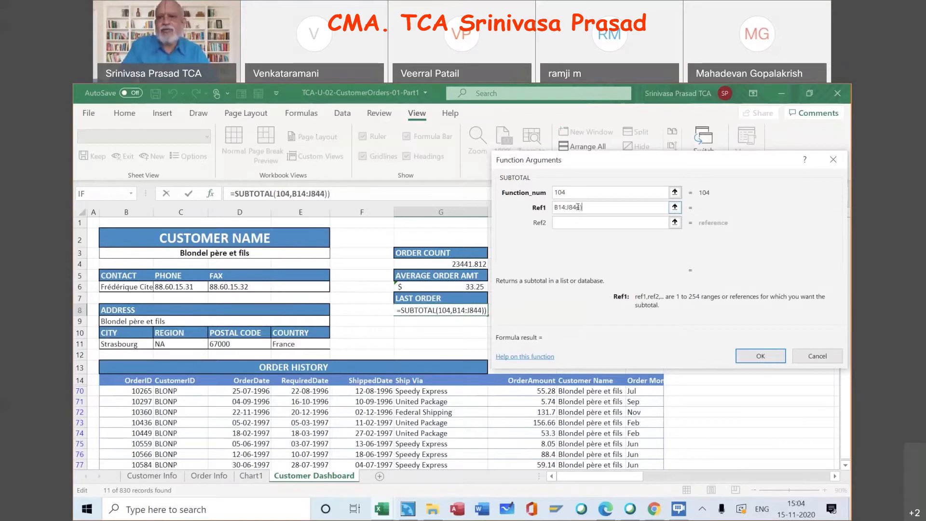
{"action": "left_click", "coordinate": [760, 356]}
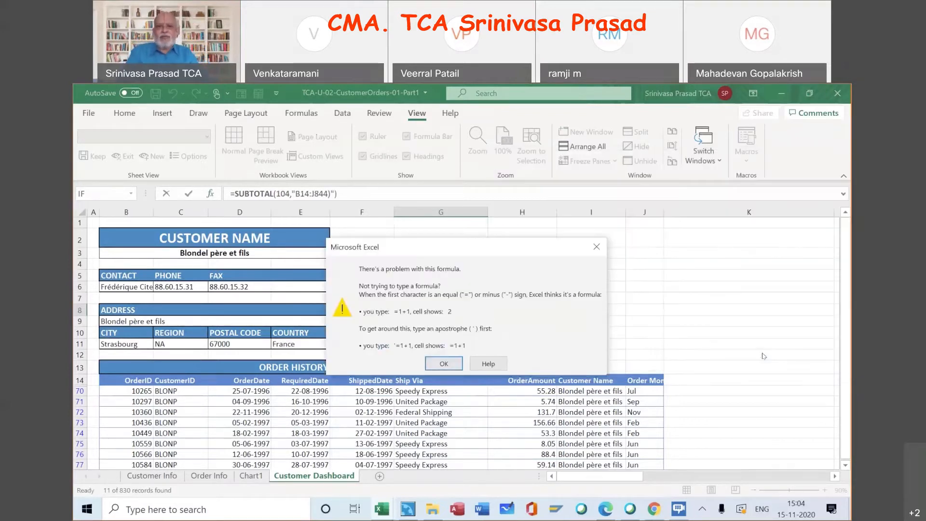
{"action": "left_click", "coordinate": [444, 362]}
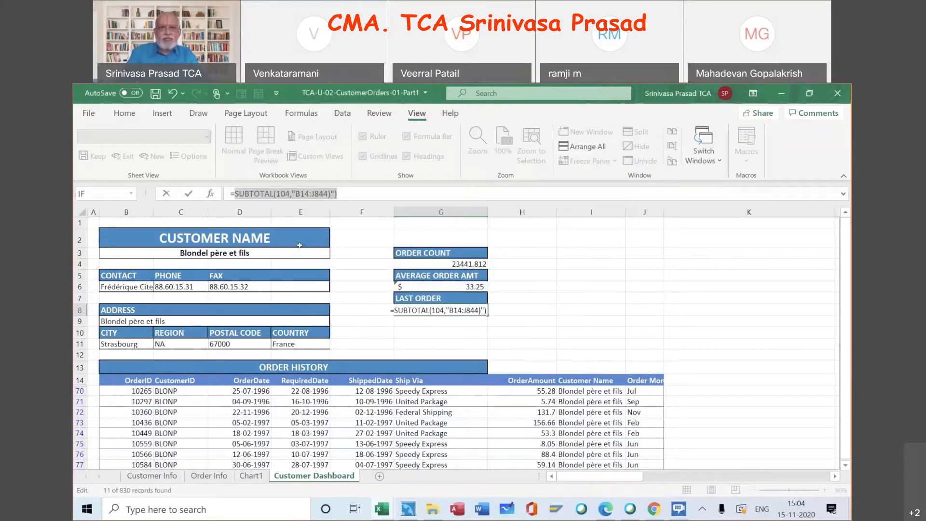
- Remove the stray quotation marks and extra parenthesis so G8's formula reads =SUBTOTAL(104,B14:J844), and accept it
{"action": "left_click", "coordinate": [295, 194]}
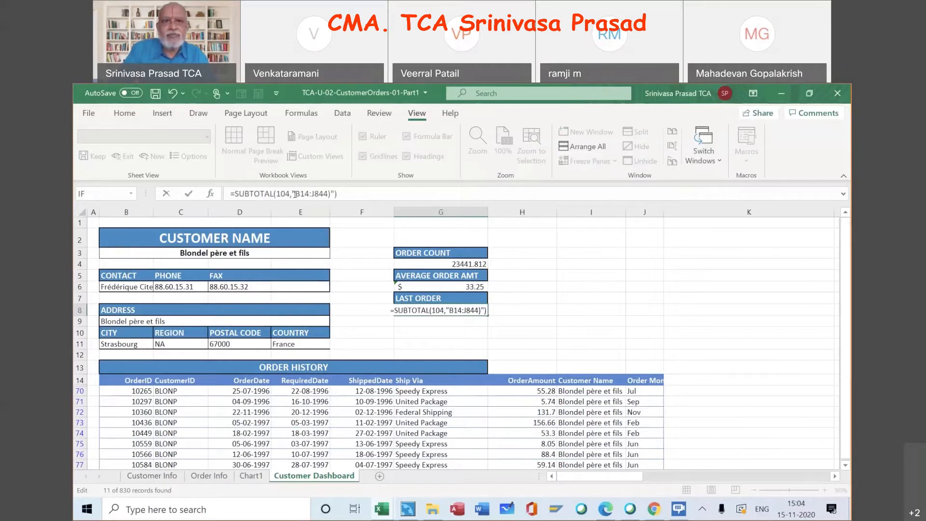
{"action": "key", "text": "BackSpace"}
{"action": "left_click", "coordinate": [328, 194]}
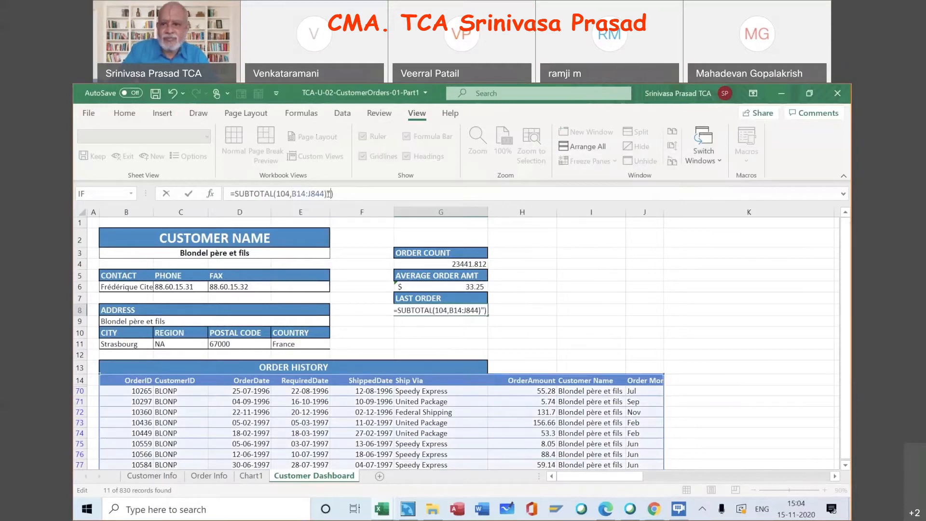
{"action": "key", "text": "BackSpace"}
{"action": "key", "text": "BackSpace"}
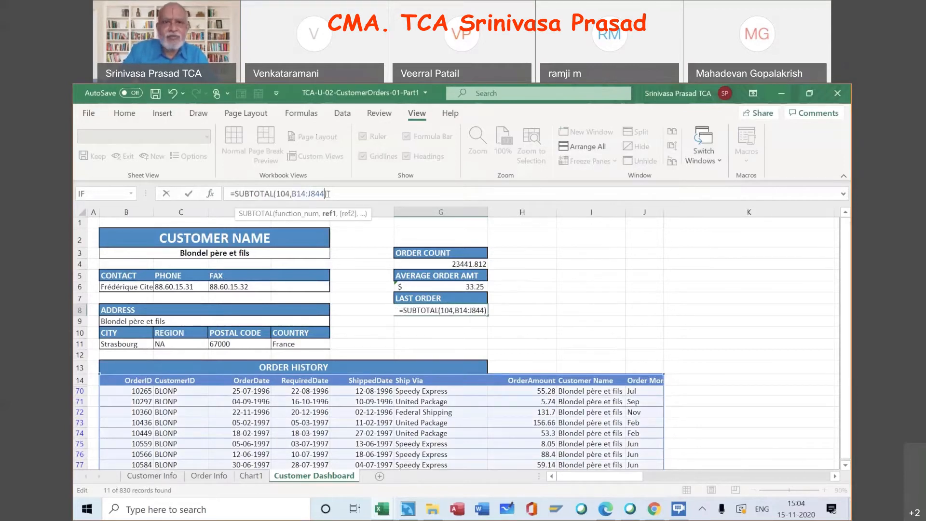
{"action": "key", "text": "Tab"}
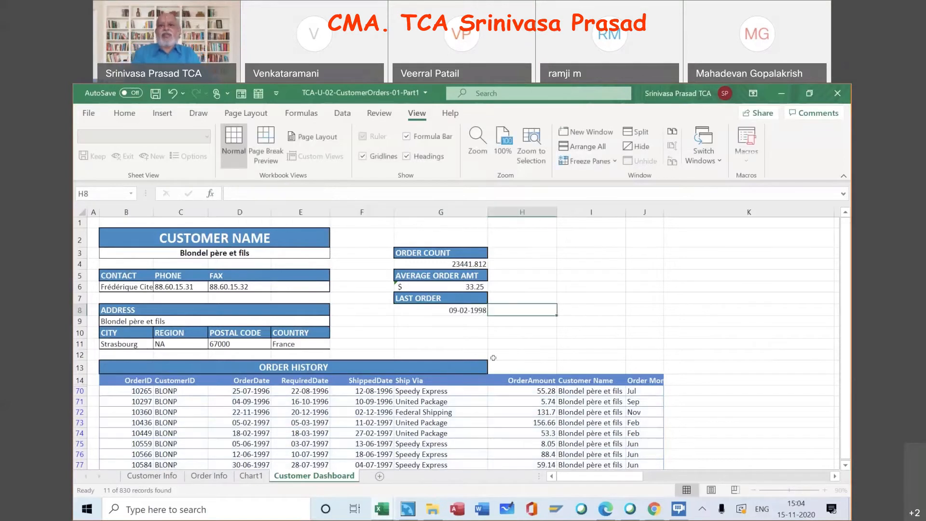
- Change the function number in G4's SUBTOTAL formula under ORDER COUNT to 102
{"action": "left_click", "coordinate": [458, 264]}
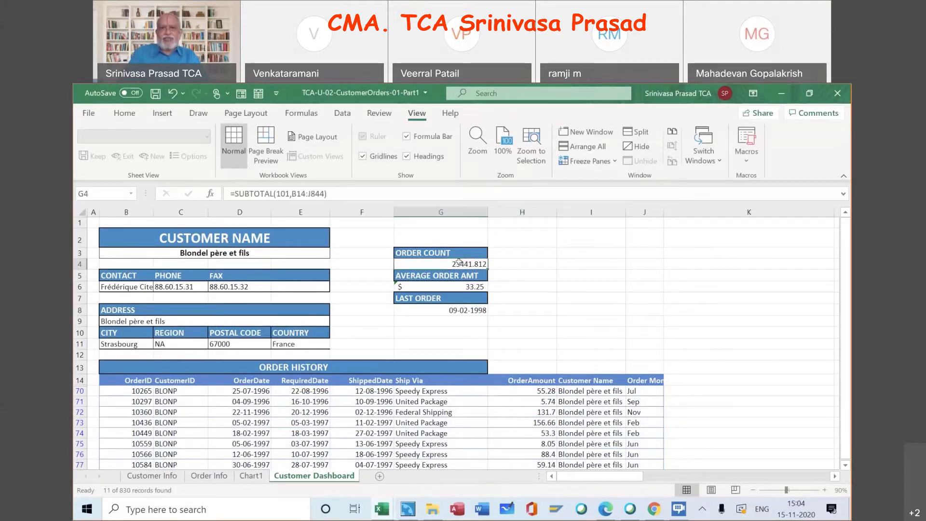
{"action": "left_click", "coordinate": [285, 193]}
{"action": "key", "text": "BackSpace"}
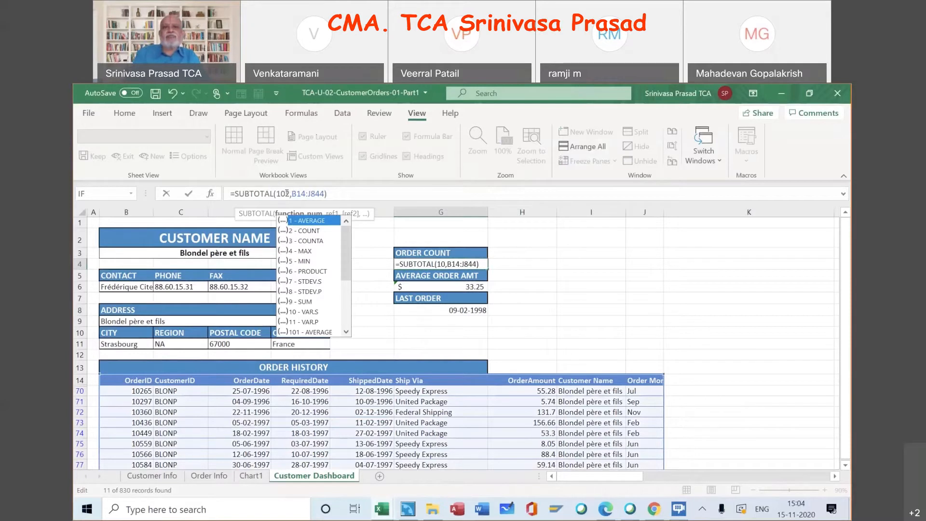
{"action": "type", "text": "2"}
{"action": "left_click", "coordinate": [577, 276]}
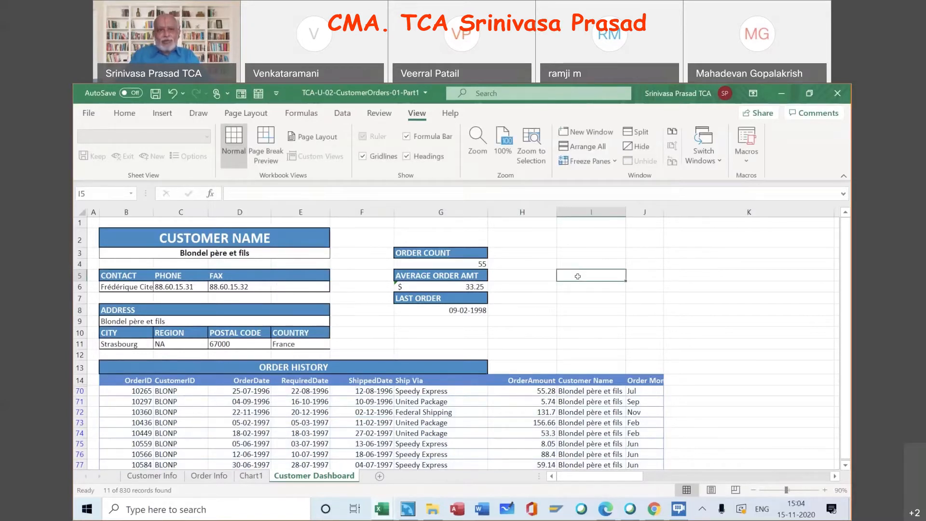
- Review the formulas behind the order count, average order amount and last order in G4, G6 and G8
{"action": "left_click", "coordinate": [475, 262]}
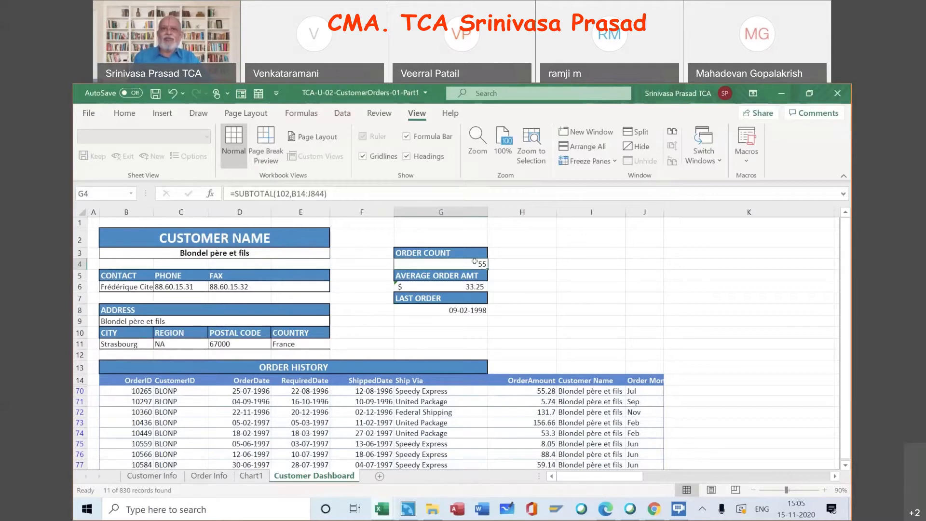
{"action": "left_click", "coordinate": [471, 287]}
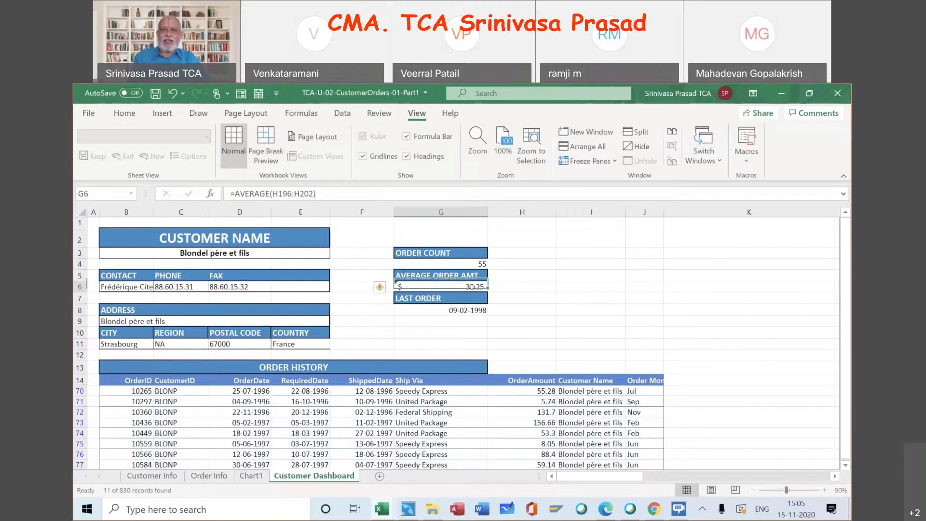
{"action": "left_click", "coordinate": [469, 309]}
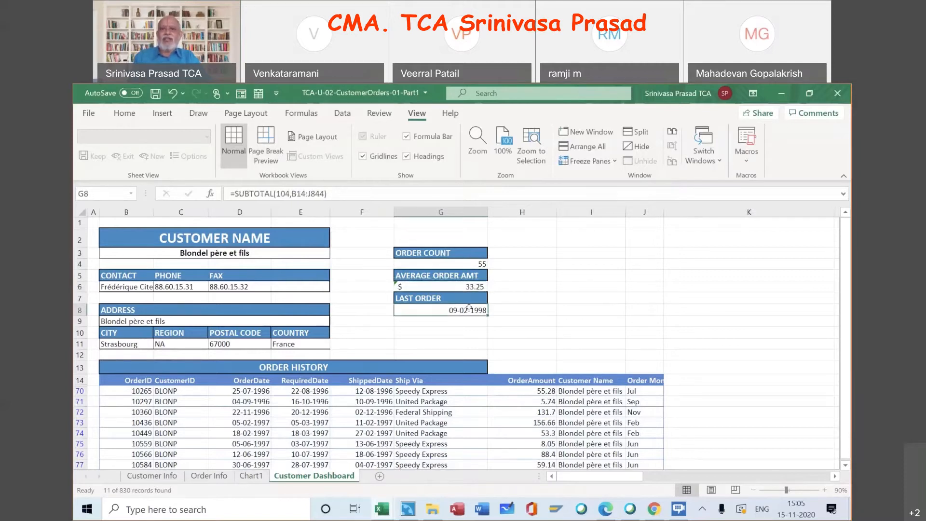
{"action": "left_click", "coordinate": [470, 264]}
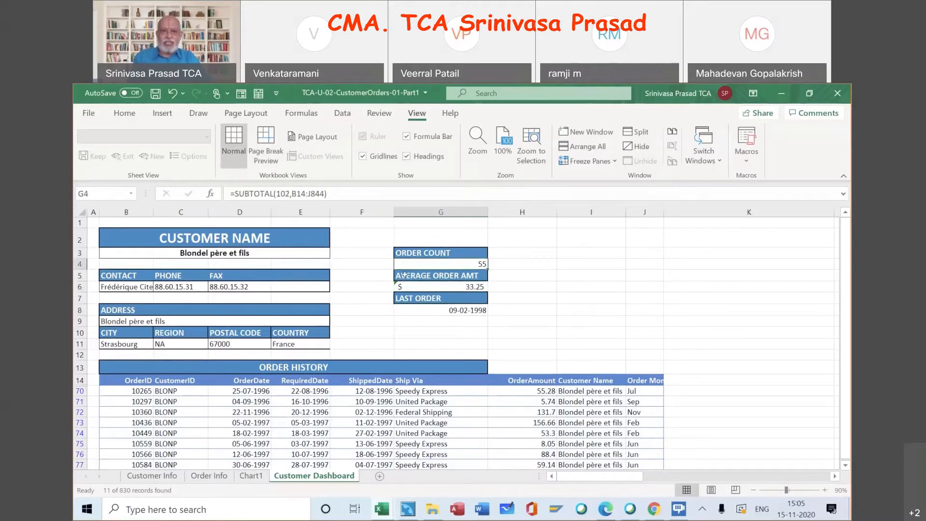
- Choose Bon app' as the dashboard customer and mark the order summary figures with a rectangle
{"action": "left_click", "coordinate": [320, 252]}
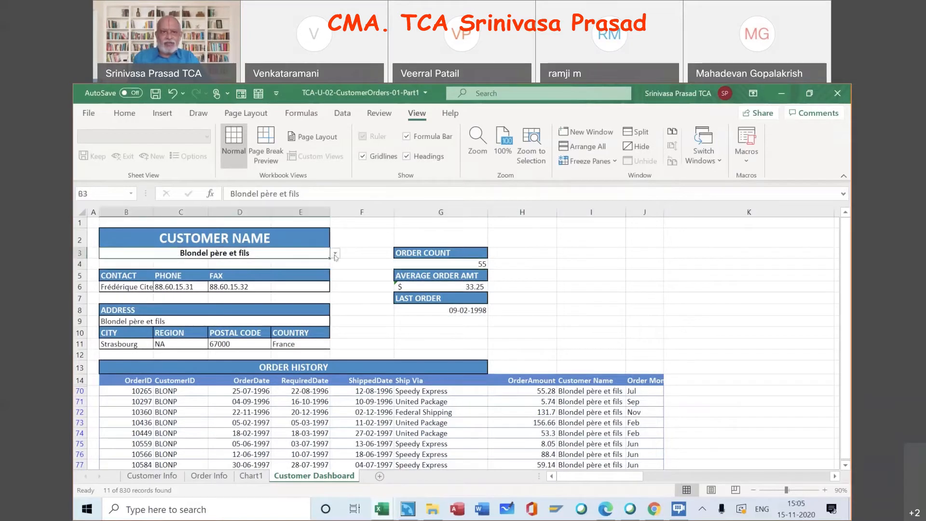
{"action": "left_click", "coordinate": [335, 253]}
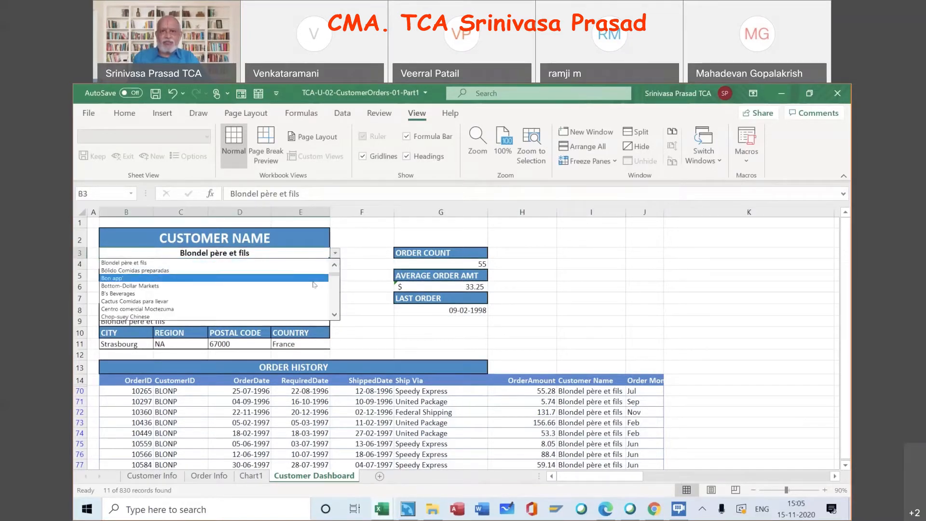
{"action": "left_click", "coordinate": [313, 278]}
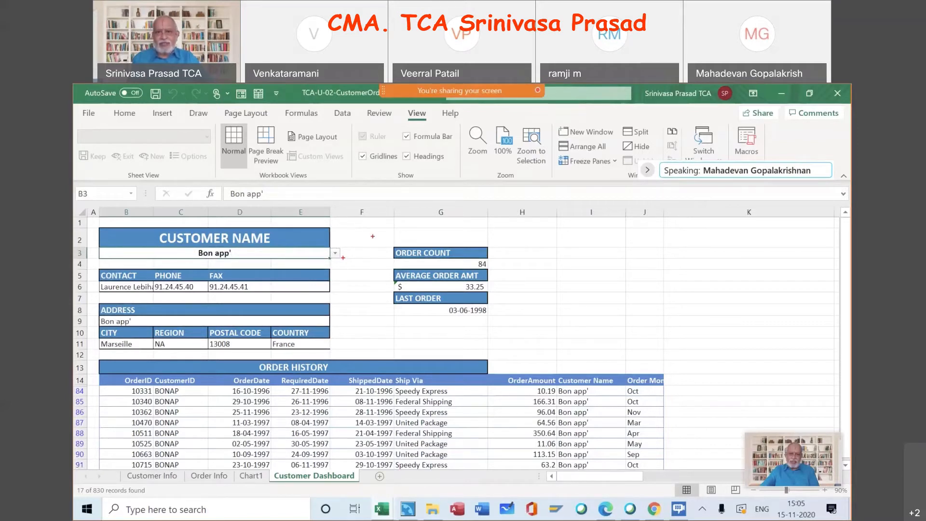
{"action": "mouse_move", "coordinate": [453, 239]}
{"action": "left_mouse_down"}
{"action": "mouse_move", "coordinate": [520, 236]}
{"action": "mouse_move", "coordinate": [514, 327]}
{"action": "left_mouse_up"}
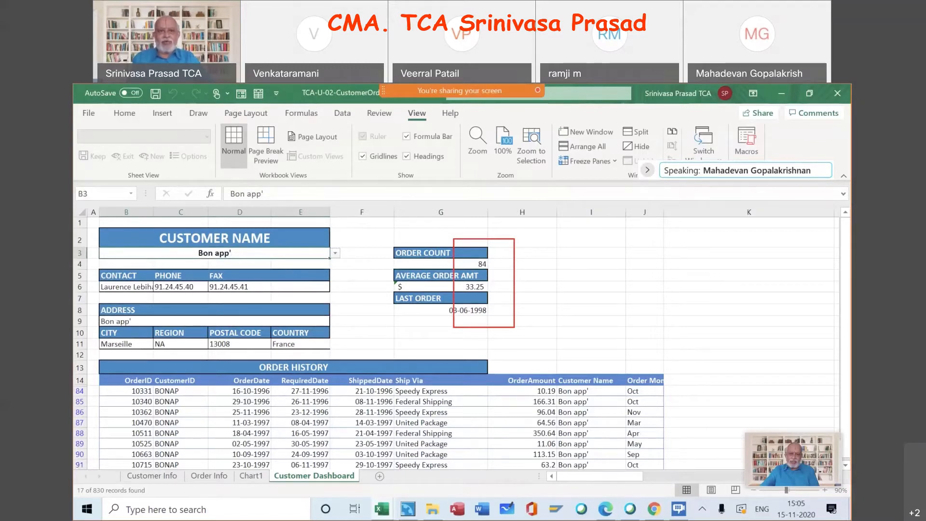
- Set the dashboard customer to B's Beverages and look through the filtered order history
{"action": "left_click", "coordinate": [335, 254]}
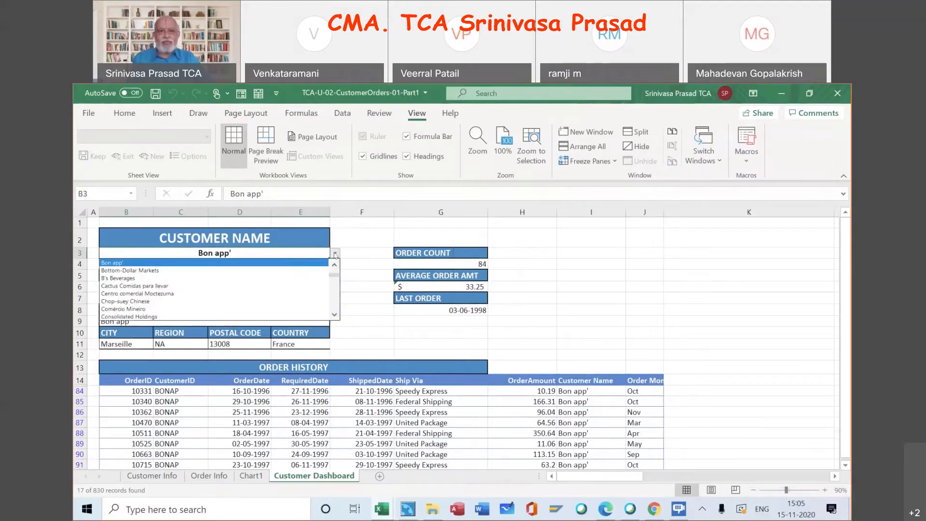
{"action": "left_click", "coordinate": [311, 278]}
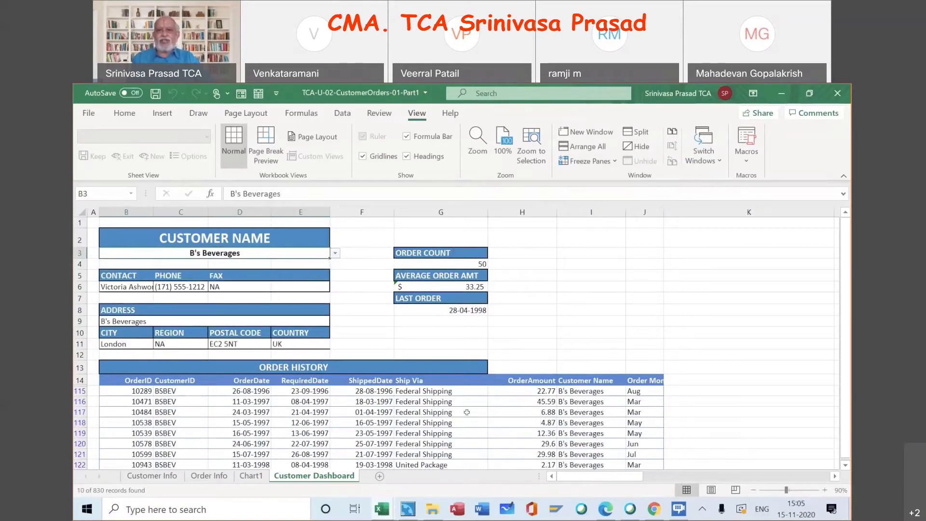
{"action": "scroll", "coordinate": [466, 412], "scroll_direction": "down", "scroll_amount": 3}
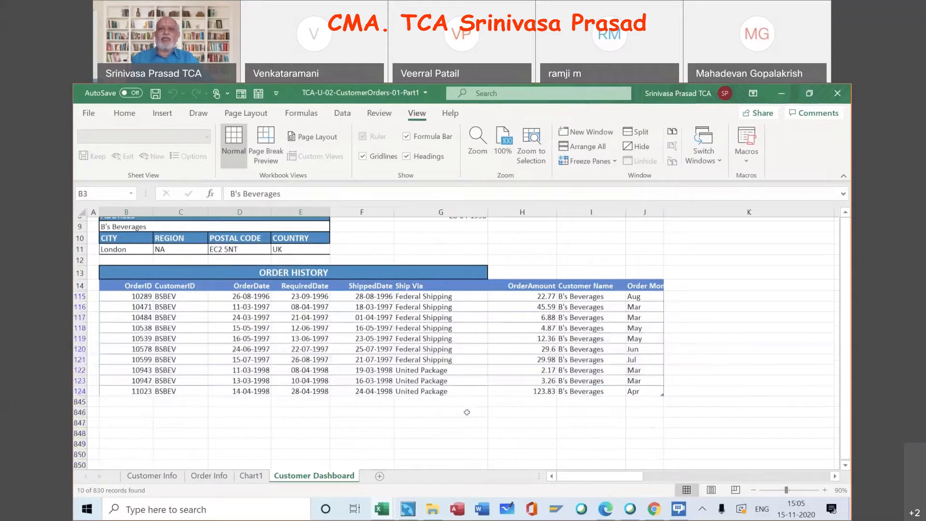
{"action": "scroll", "coordinate": [467, 412], "scroll_direction": "up", "scroll_amount": 3}
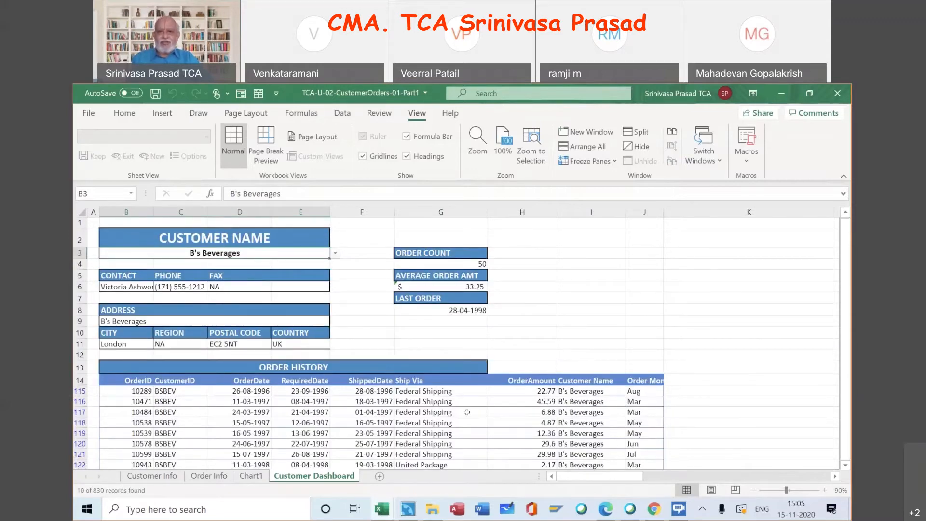
- Check the average and count of the filtered order amounts in H115:H124 for B's Beverages
{"action": "left_click", "coordinate": [549, 390]}
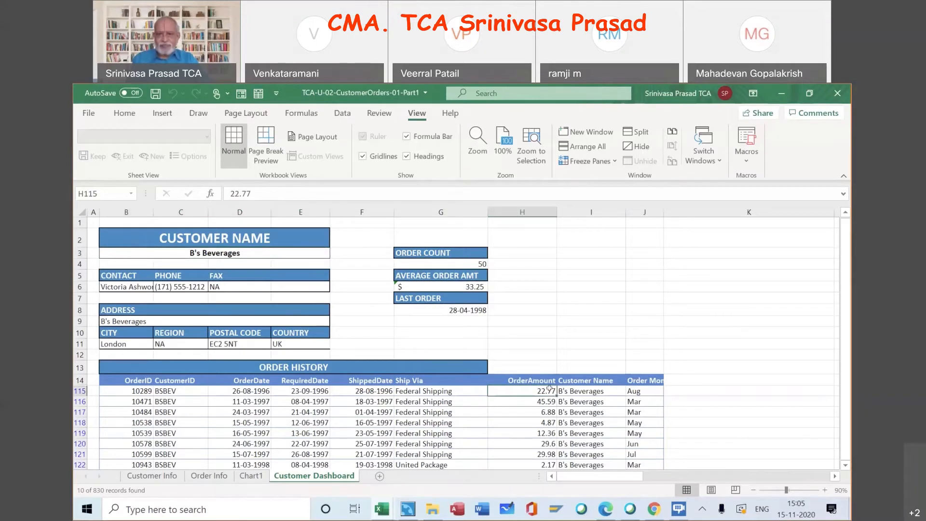
{"action": "key", "text": "shift+Down"}
{"action": "key", "text": "shift+Down"}
{"action": "key", "text": "shift+Down"}
{"action": "key", "text": "shift+Down"}
{"action": "key", "text": "shift+Down"}
{"action": "key", "text": "shift+Down"}
{"action": "key", "text": "shift+Down"}
{"action": "key", "text": "shift+Down"}
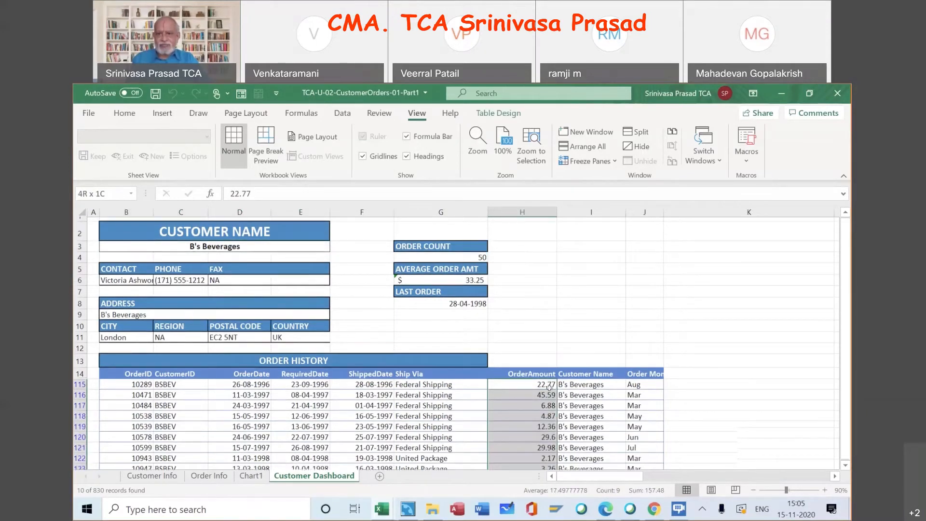
{"action": "key", "text": "shift+Down"}
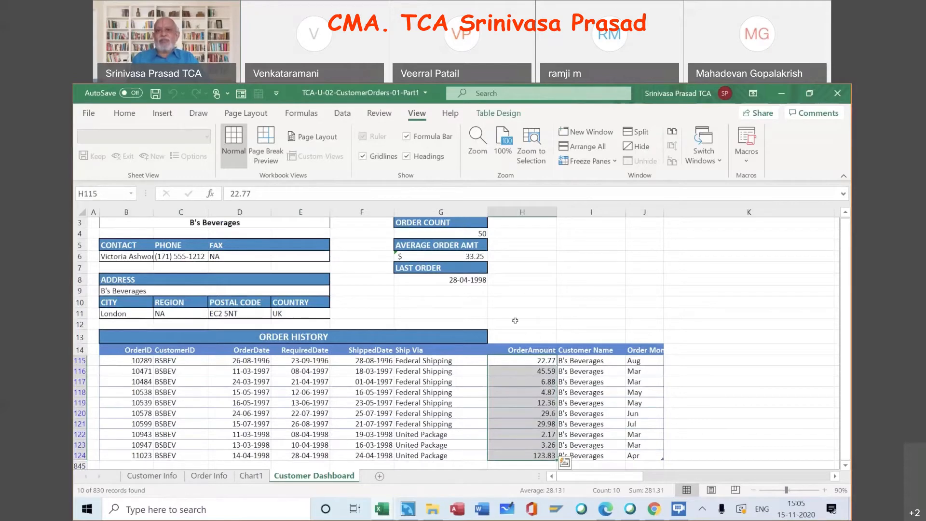
- Replace the first reference of G4's SUBTOTAL under ORDER COUNT with 'Order Info'!G2:G831, keeping function number 102
{"action": "left_click", "coordinate": [465, 230]}
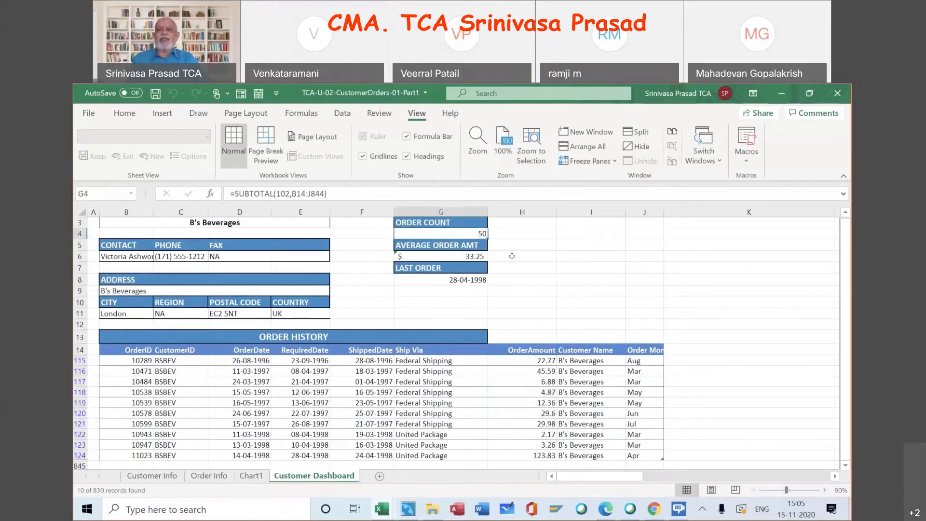
{"action": "scroll", "coordinate": [511, 256], "scroll_direction": "up", "scroll_amount": 1}
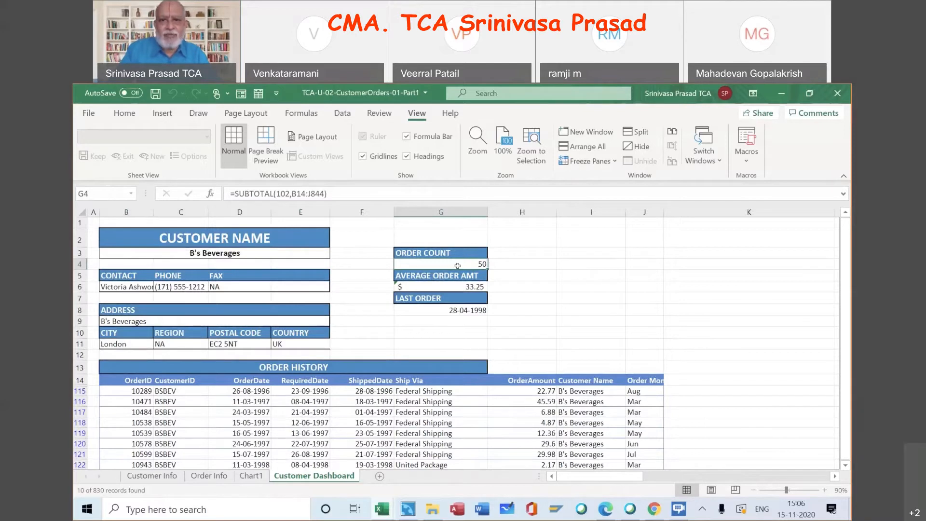
{"action": "left_click", "coordinate": [211, 194]}
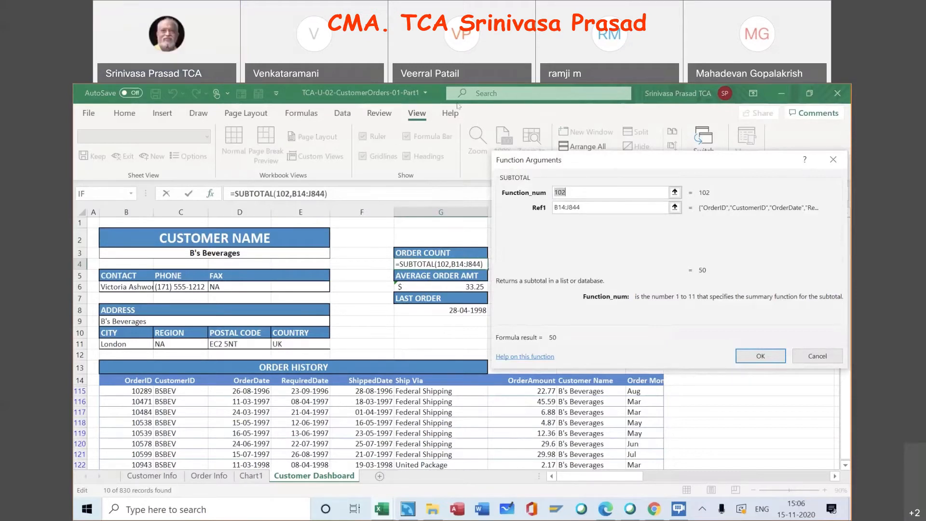
{"action": "left_click", "coordinate": [486, 102]}
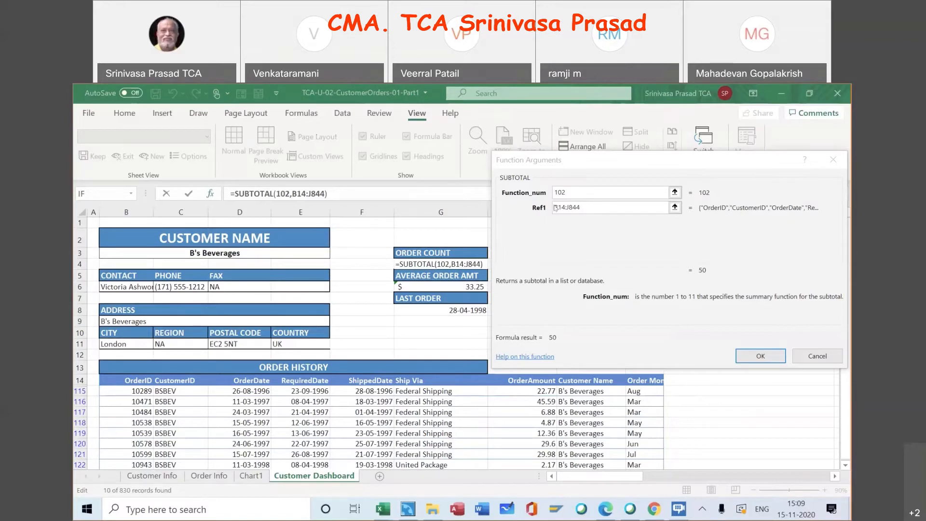
{"action": "left_click", "coordinate": [594, 208]}
{"action": "key", "text": "BackSpace"}
{"action": "key", "text": "BackSpace"}
{"action": "key", "text": "BackSpace"}
{"action": "key", "text": "BackSpace"}
{"action": "key", "text": "BackSpace"}
{"action": "key", "text": "BackSpace"}
{"action": "key", "text": "BackSpace"}
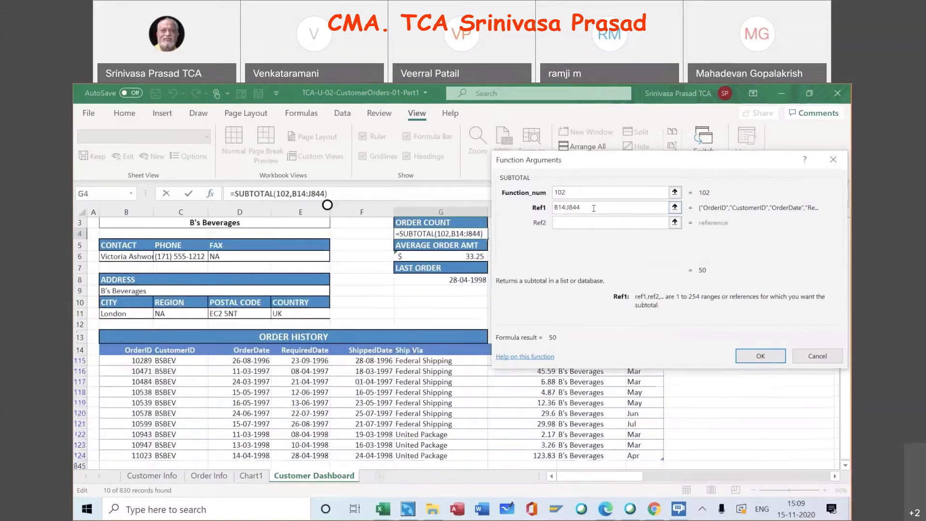
{"action": "key", "text": "BackSpace"}
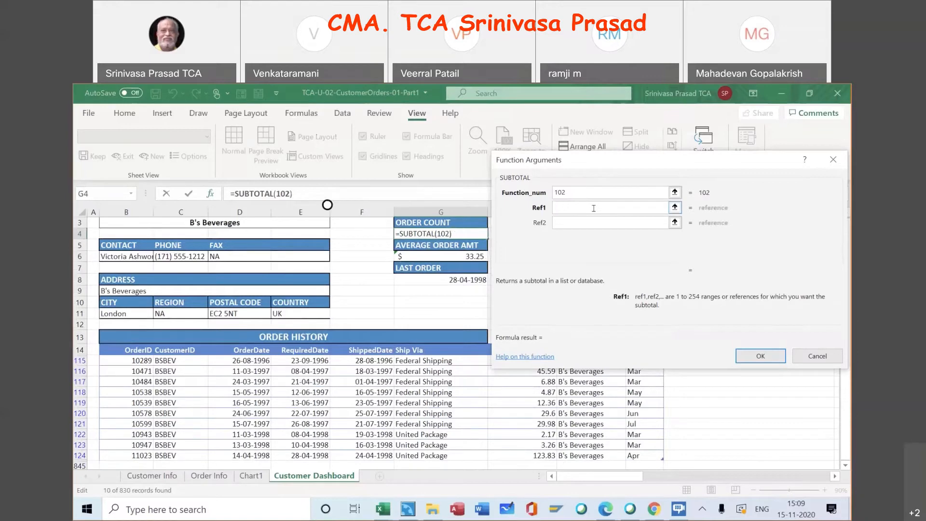
{"action": "left_click", "coordinate": [215, 480]}
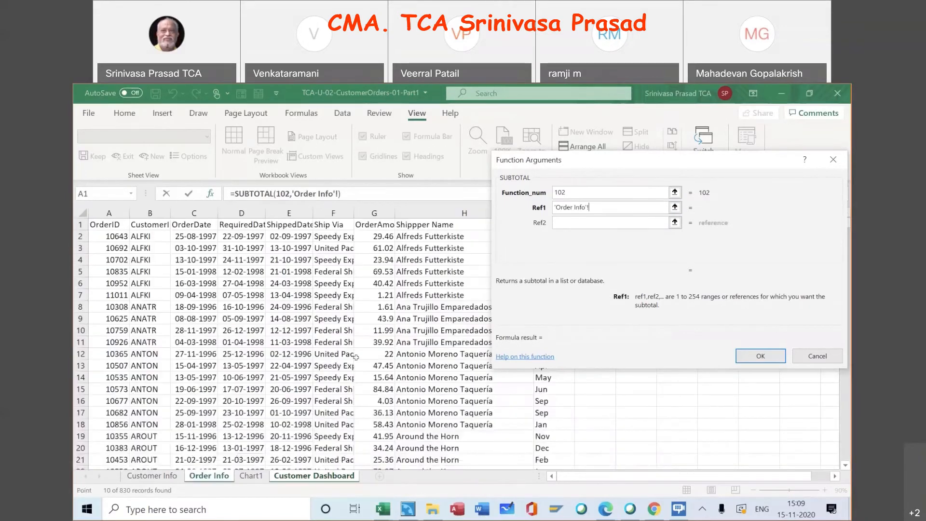
{"action": "left_click", "coordinate": [376, 236]}
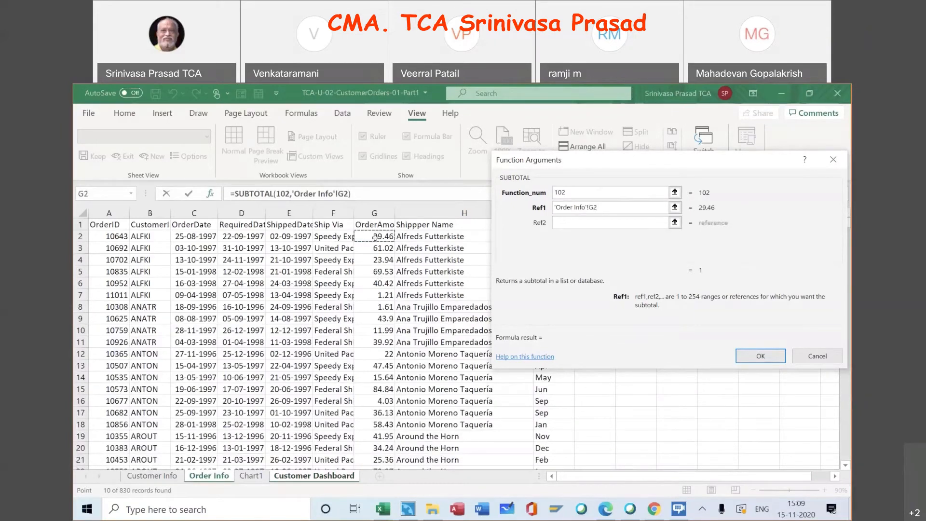
{"action": "type", "text": ":G831"}
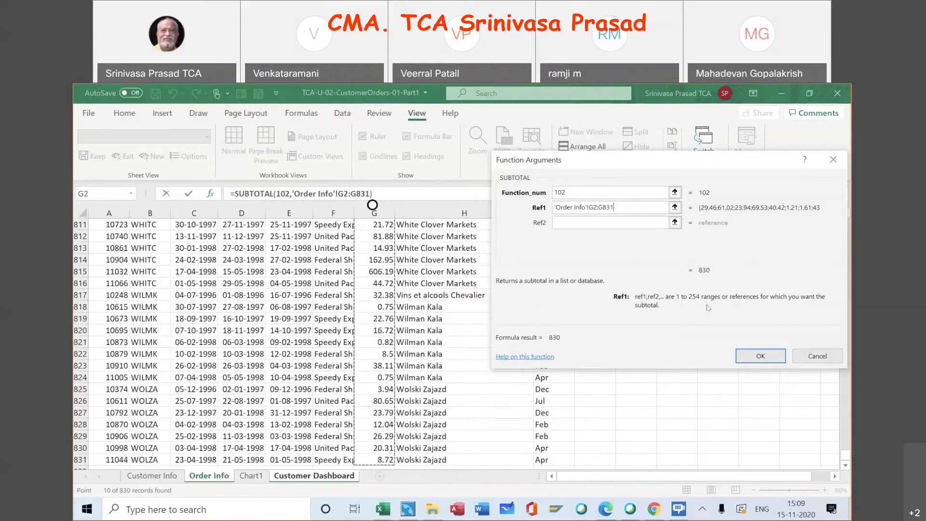
{"action": "left_click", "coordinate": [760, 355]}
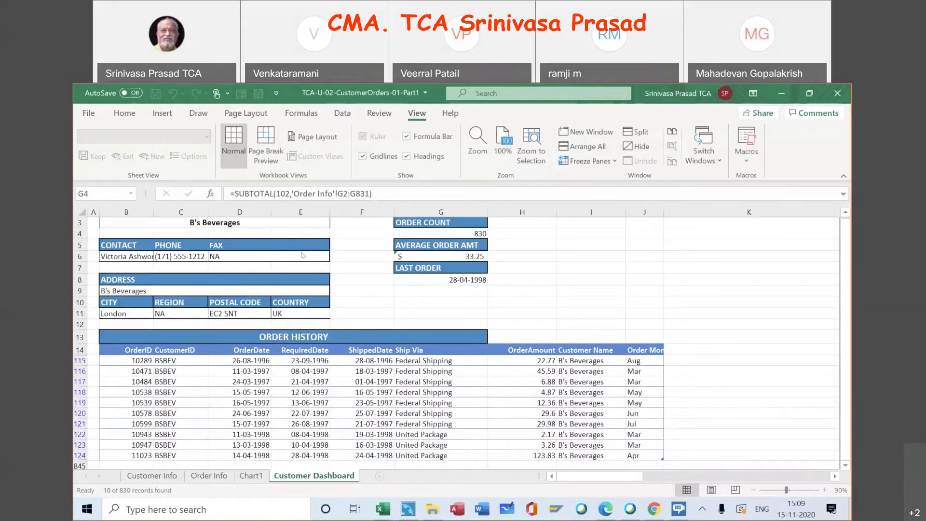
- Set the dashboard customer to Cactus Comidas para llevar to test whether the order count follows the selection
{"action": "scroll", "coordinate": [302, 255], "scroll_direction": "up", "scroll_amount": 1}
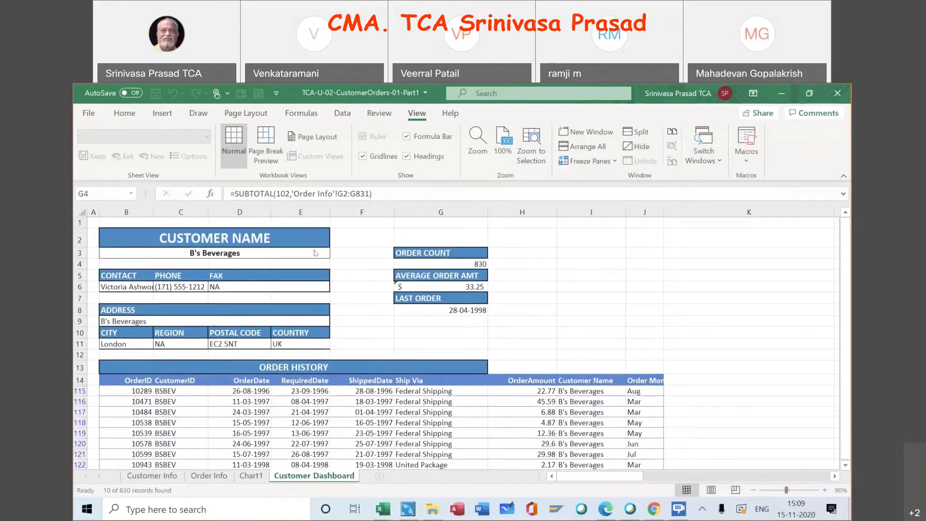
{"action": "left_click", "coordinate": [311, 261]}
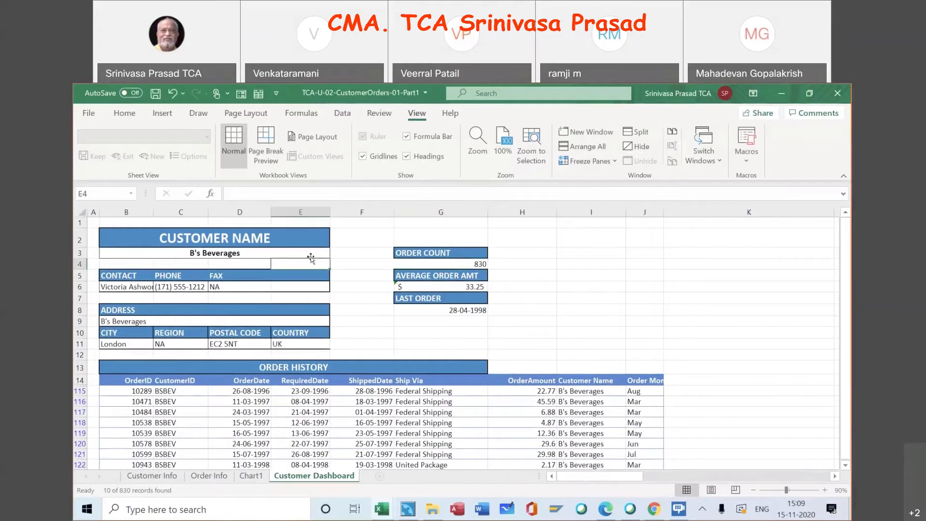
{"action": "left_click", "coordinate": [307, 252]}
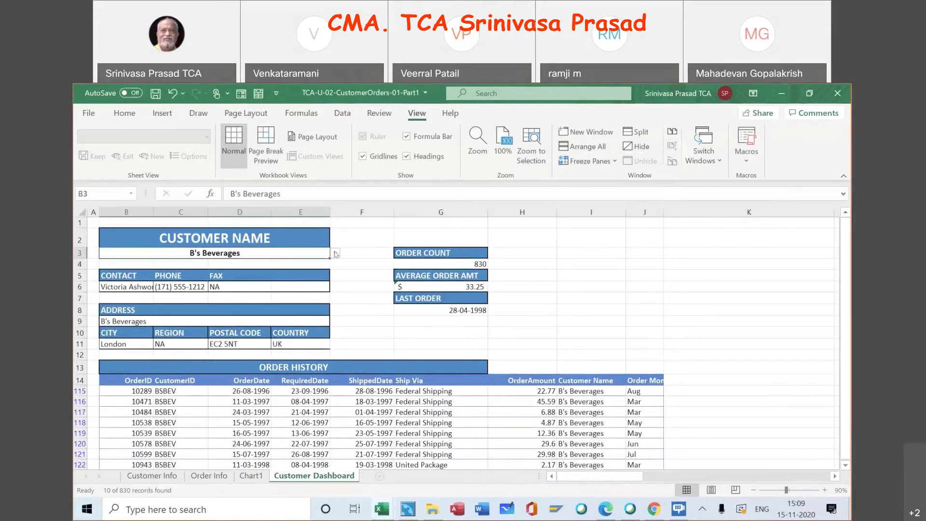
{"action": "left_click", "coordinate": [335, 252]}
{"action": "left_click", "coordinate": [318, 268]}
{"action": "left_click", "coordinate": [335, 254]}
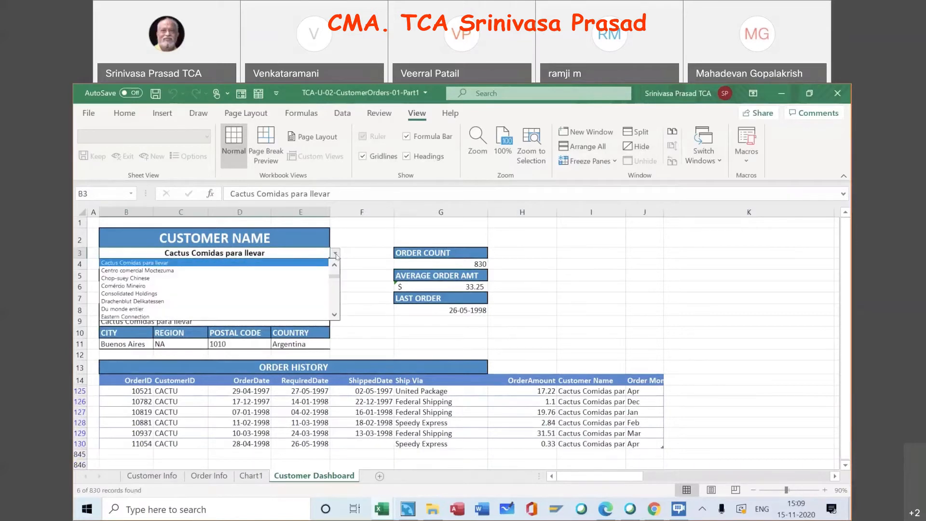
{"action": "left_click", "coordinate": [415, 259]}
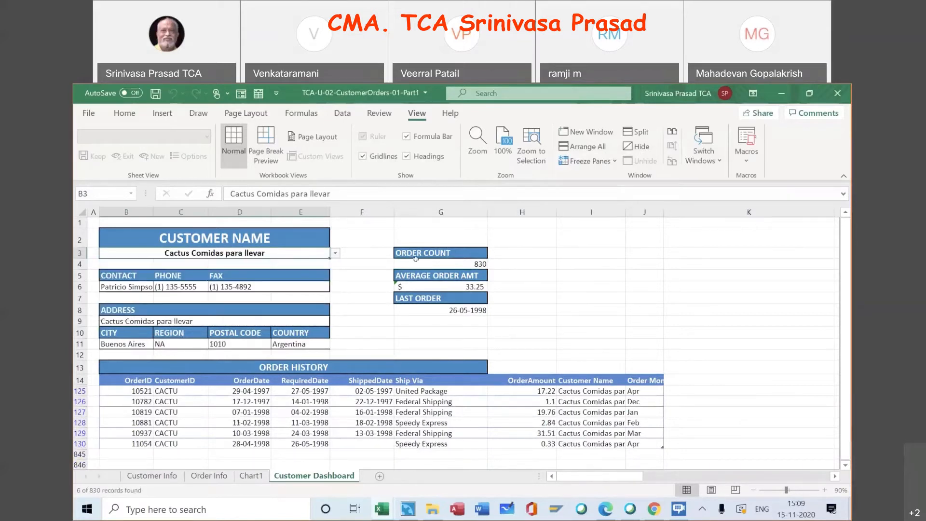
- Compare the formulas in the order count, average order amount and last order cells G4, G6 and G8
{"action": "left_click", "coordinate": [416, 259]}
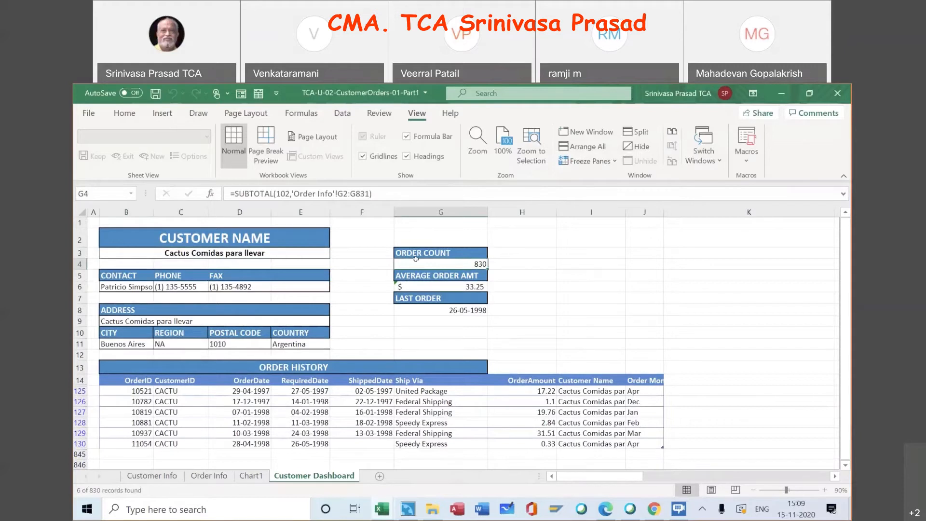
{"action": "left_click", "coordinate": [443, 286]}
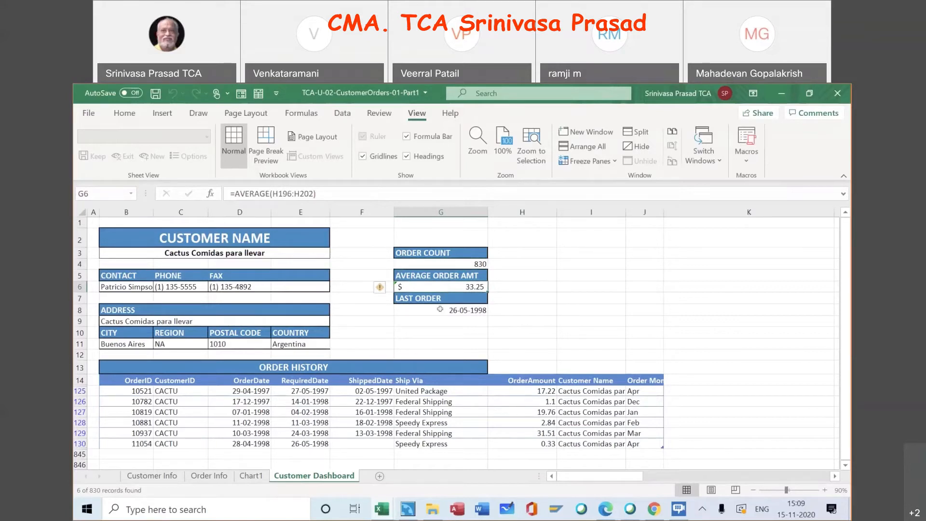
{"action": "left_click", "coordinate": [440, 309]}
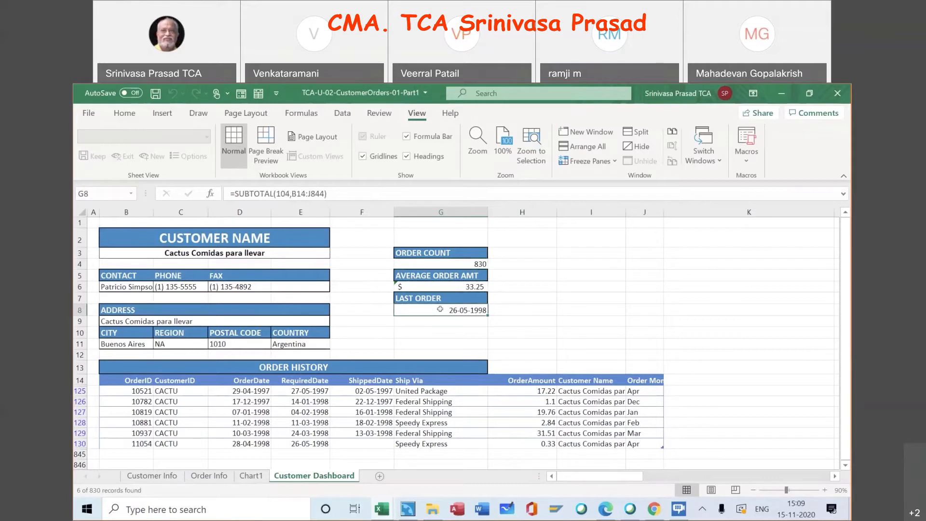
{"action": "left_click", "coordinate": [448, 283]}
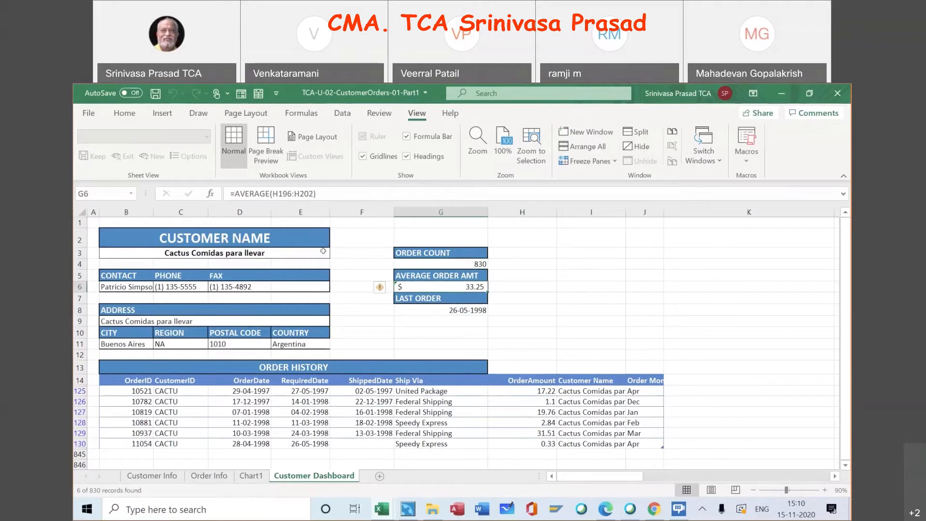
{"action": "left_click", "coordinate": [455, 260]}
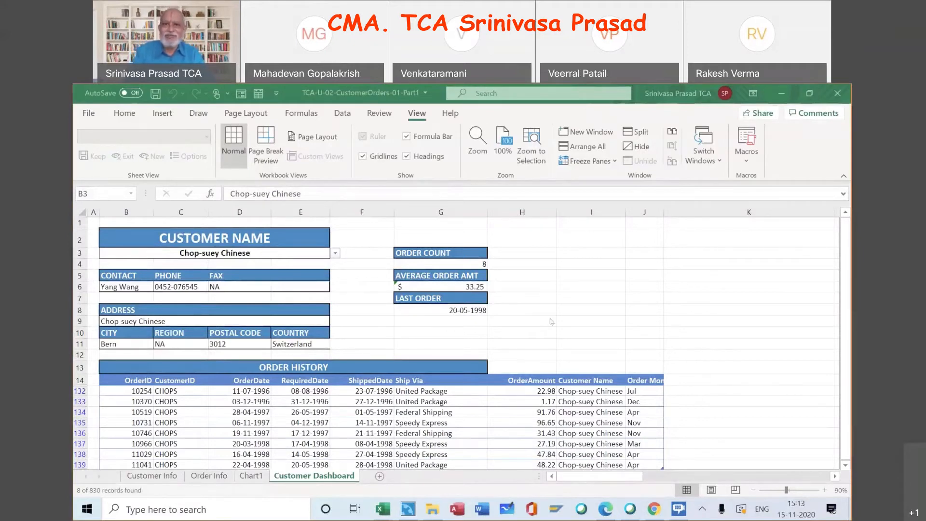
{"action": "left_click", "coordinate": [463, 261]}
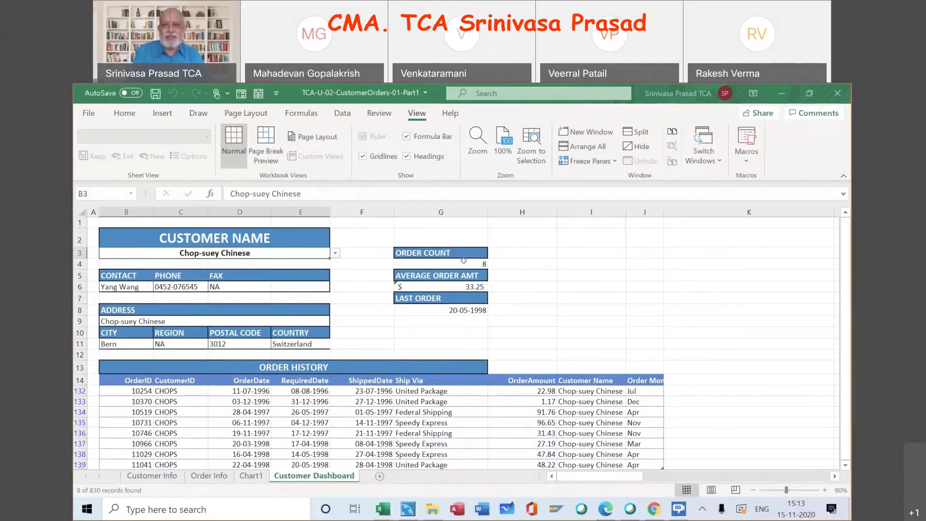
{"action": "left_click", "coordinate": [463, 260]}
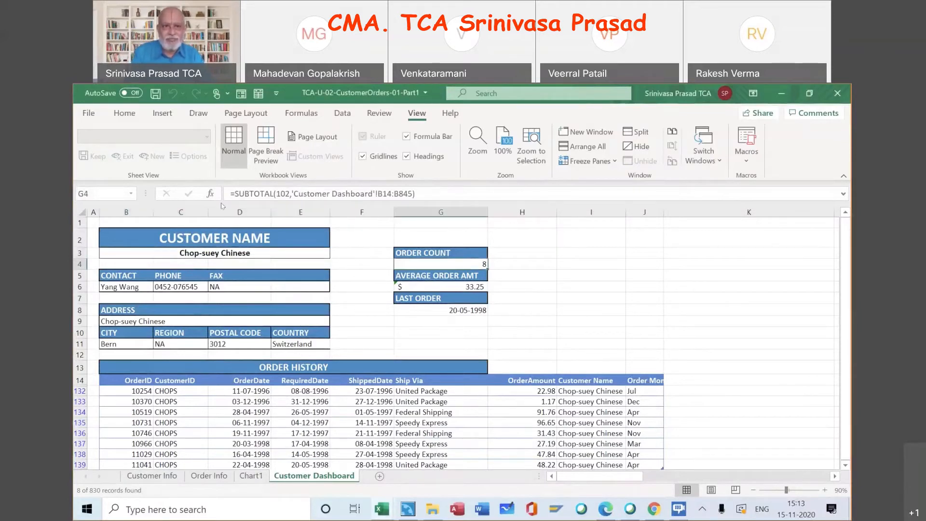
{"action": "left_click", "coordinate": [211, 193]}
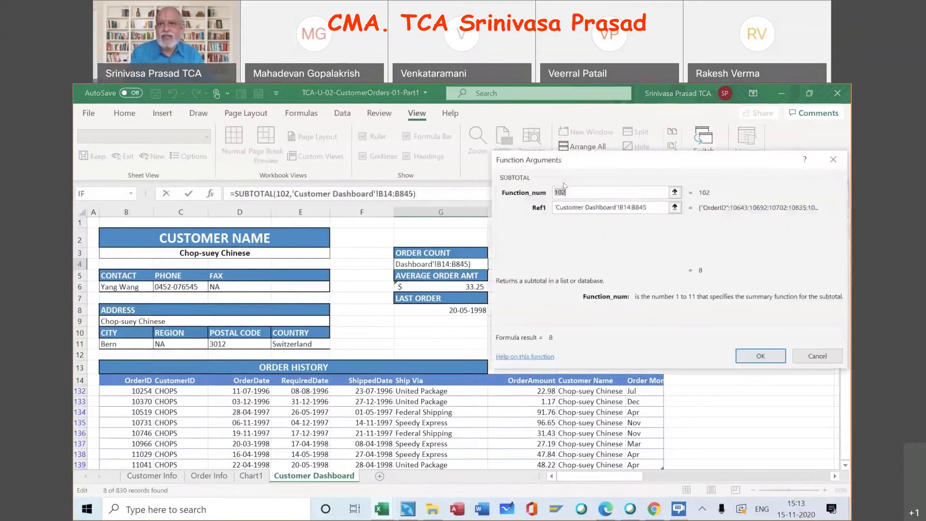
{"action": "left_click", "coordinate": [654, 208]}
{"action": "key", "text": "BackSpace"}
{"action": "key", "text": "BackSpace"}
{"action": "key", "text": "BackSpace"}
{"action": "key", "text": "BackSpace"}
{"action": "key", "text": "BackSpace"}
{"action": "key", "text": "BackSpace"}
{"action": "key", "text": "BackSpace"}
{"action": "key", "text": "BackSpace"}
{"action": "key", "text": "BackSpace"}
{"action": "key", "text": "BackSpace"}
{"action": "key", "text": "BackSpace"}
{"action": "key", "text": "BackSpace"}
{"action": "key", "text": "BackSpace"}
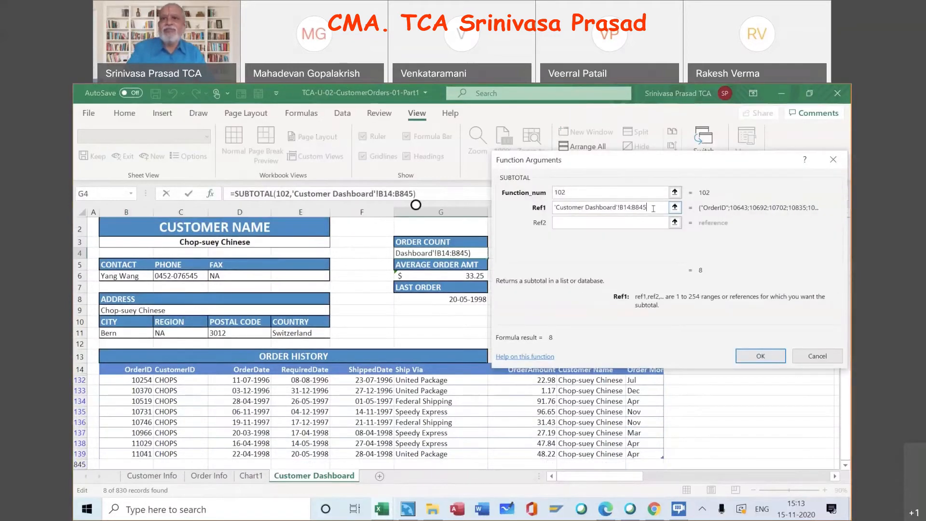
{"action": "key", "text": "BackSpace"}
{"action": "key", "text": "BackSpace"}
{"action": "key", "text": "BackSpace"}
{"action": "key", "text": "BackSpace"}
{"action": "key", "text": "BackSpace"}
{"action": "key", "text": "BackSpace"}
{"action": "key", "text": "BackSpace"}
{"action": "key", "text": "BackSpace"}
{"action": "key", "text": "BackSpace"}
{"action": "key", "text": "BackSpace"}
{"action": "key", "text": "BackSpace"}
{"action": "key", "text": "BackSpace"}
{"action": "key", "text": "BackSpace"}
{"action": "key", "text": "BackSpace"}
{"action": "key", "text": "BackSpace"}
{"action": "key", "text": "BackSpace"}
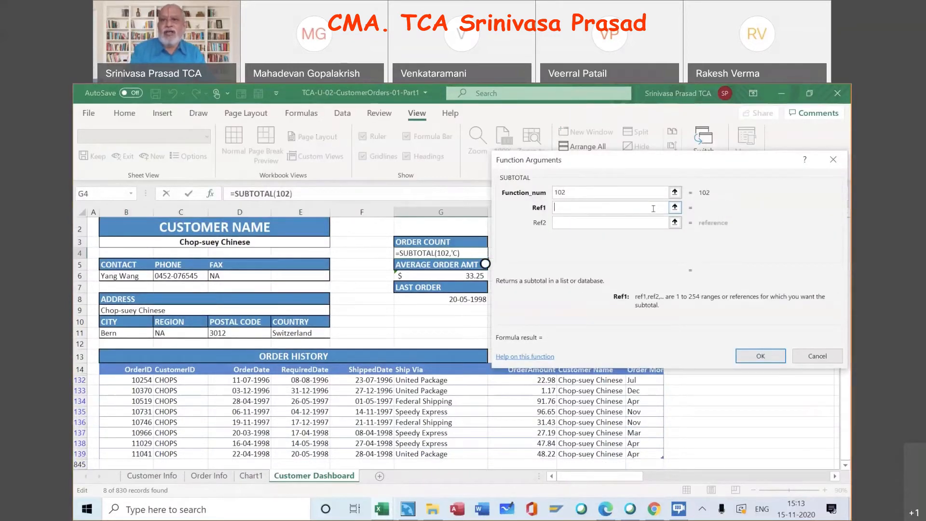
{"action": "left_click", "coordinate": [583, 190]}
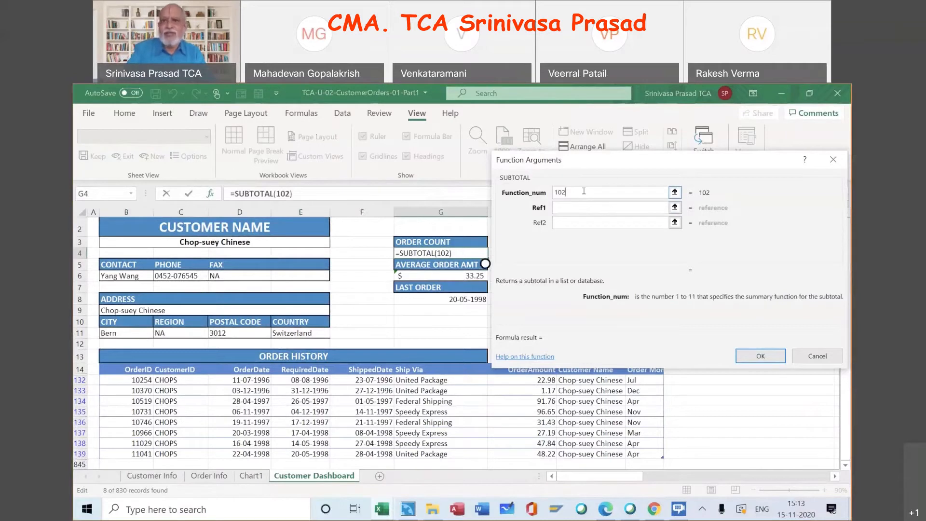
{"action": "key", "text": "BackSpace"}
{"action": "key", "text": "BackSpace"}
{"action": "key", "text": "BackSpace"}
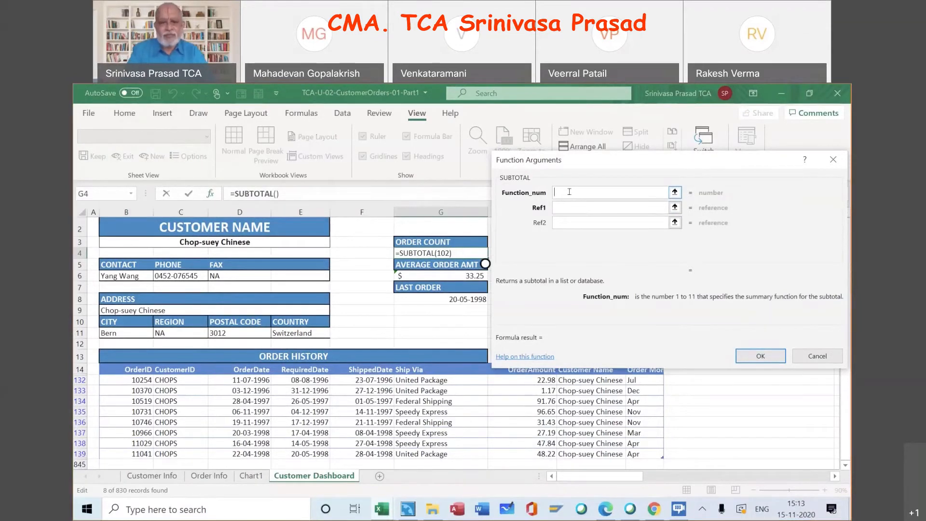
{"action": "type", "text": "10"}
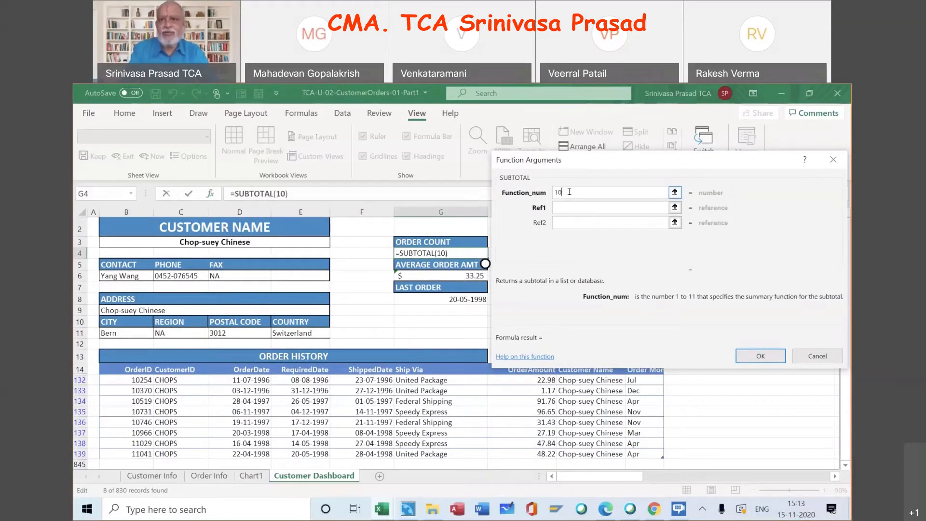
{"action": "type", "text": "2"}
{"action": "left_click", "coordinate": [571, 211]}
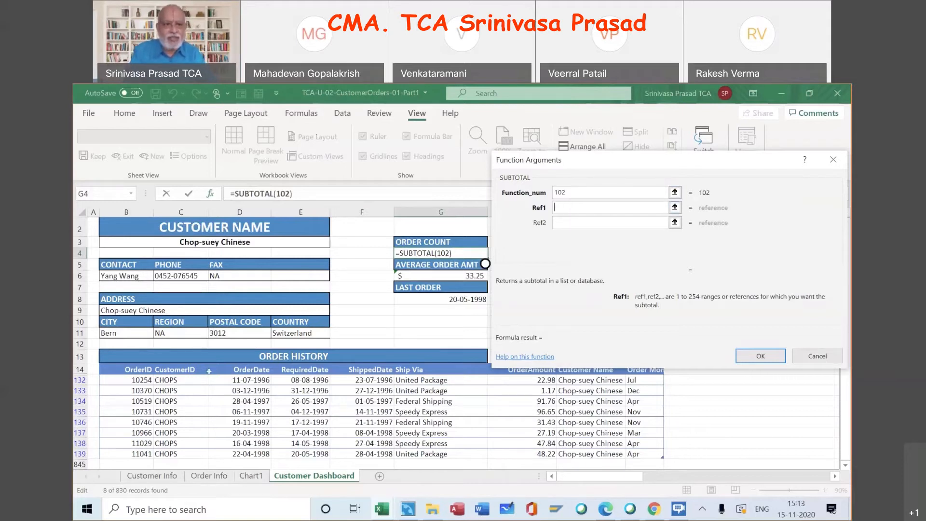
{"action": "left_click", "coordinate": [137, 369]}
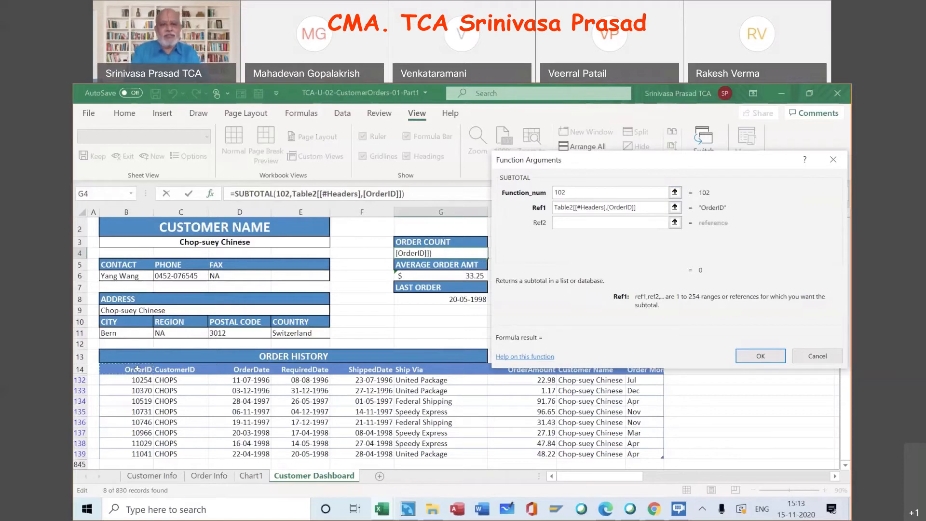
{"action": "left_click", "coordinate": [137, 369]}
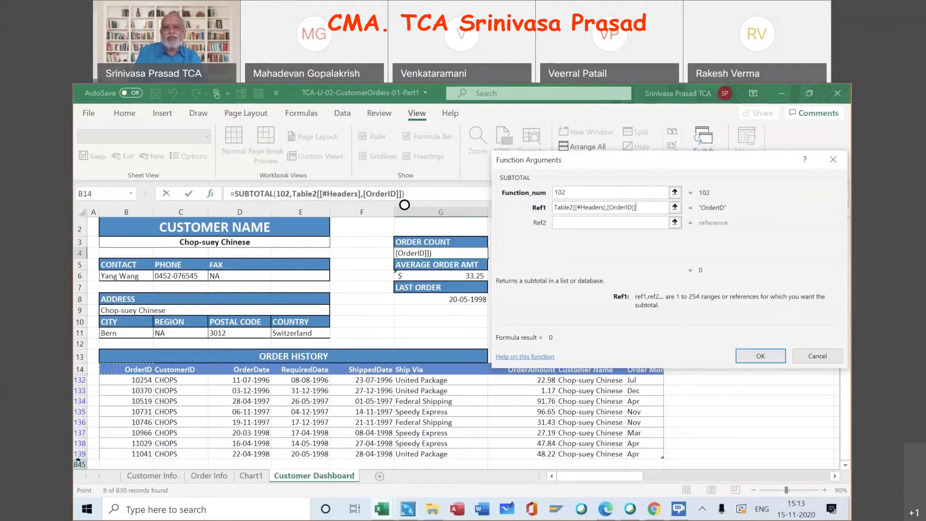
{"action": "left_click", "coordinate": [814, 354]}
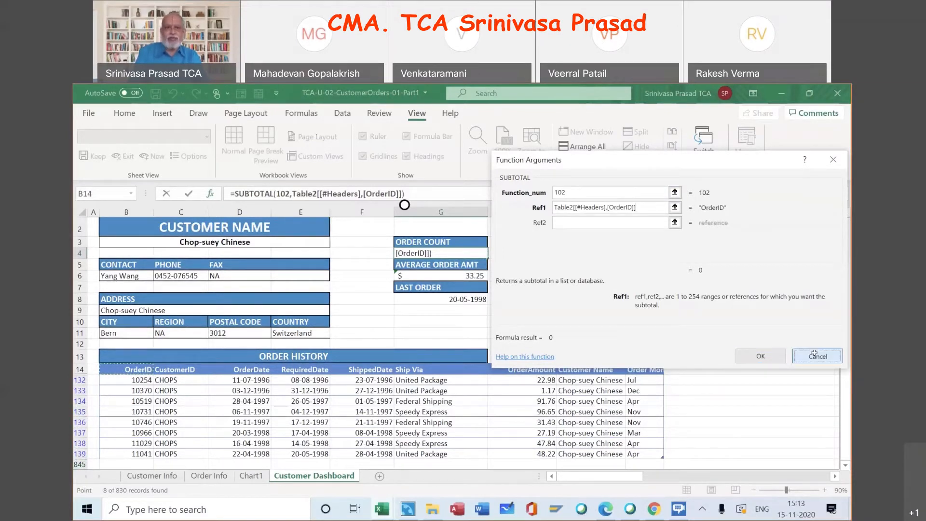
{"action": "left_click", "coordinate": [814, 354]}
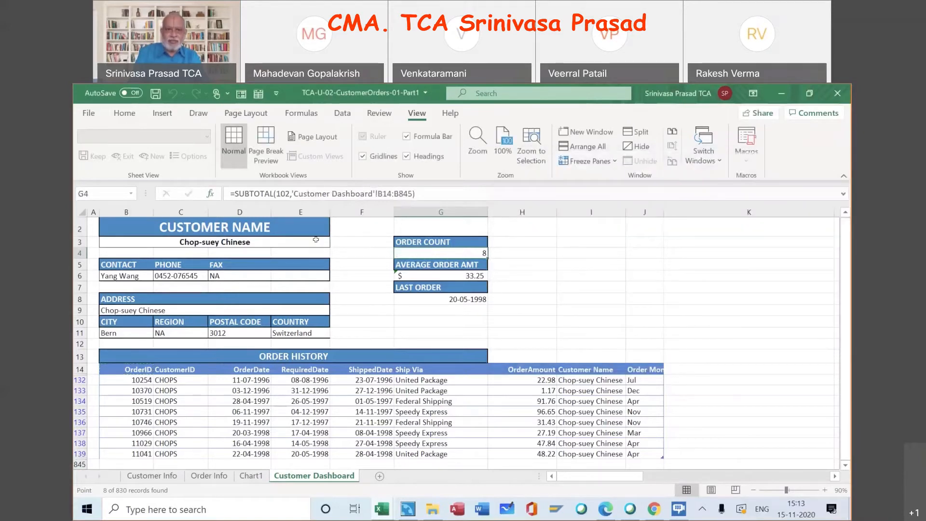
- Set the dashboard customer to Eastern Connection to test whether the order count and average follow the selection
{"action": "left_click", "coordinate": [315, 239]}
{"action": "left_click", "coordinate": [335, 242]}
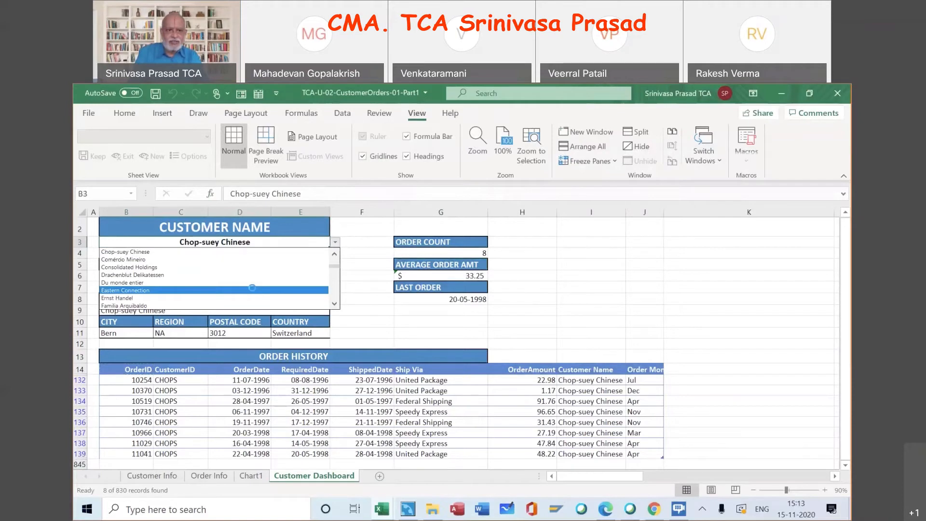
{"action": "left_click", "coordinate": [254, 290]}
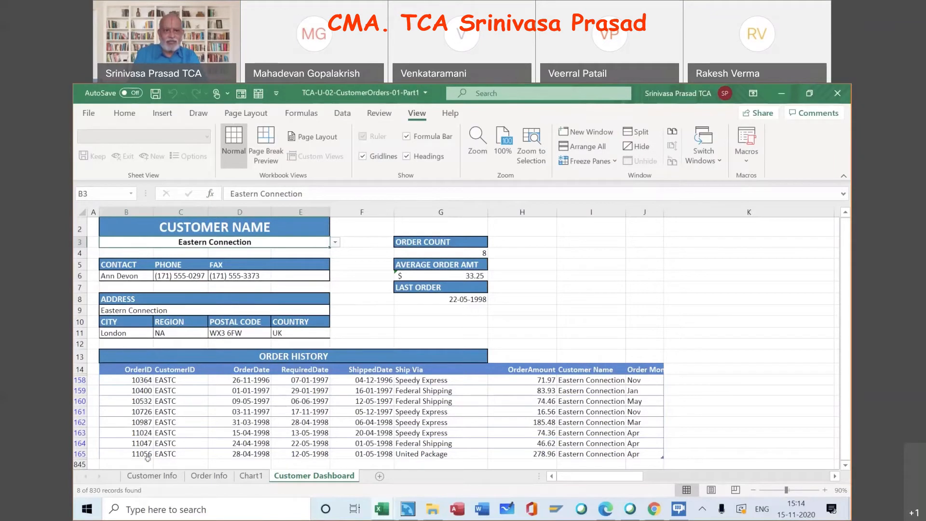
- Try to replace the first reference of G4's SUBTOTAL with the OrderID range B14:B845
{"action": "left_click", "coordinate": [433, 256]}
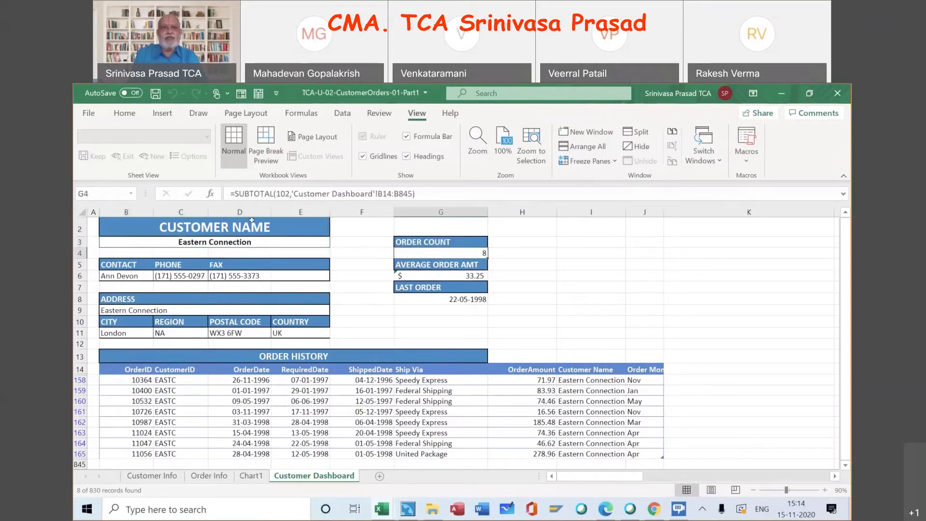
{"action": "left_click", "coordinate": [210, 194]}
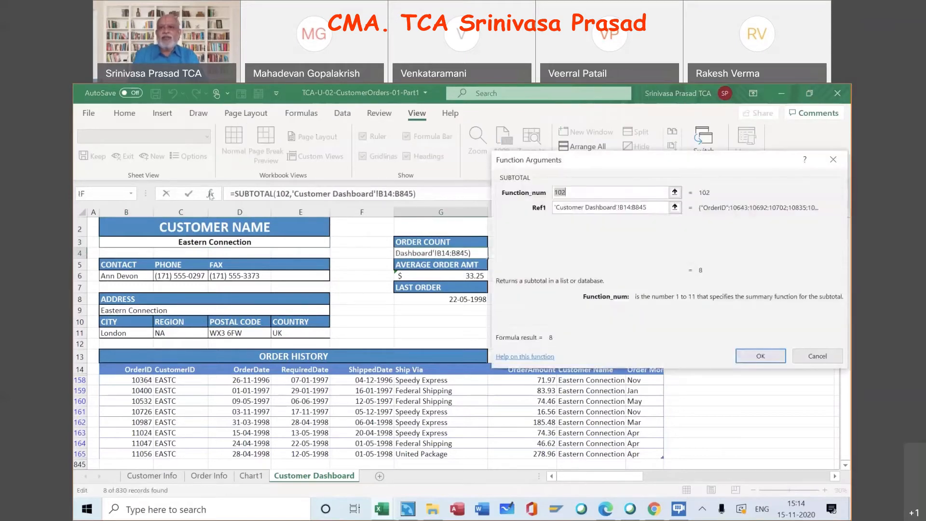
{"action": "left_click", "coordinate": [646, 207]}
{"action": "key", "text": "BackSpace"}
{"action": "key", "text": "BackSpace"}
{"action": "key", "text": "BackSpace"}
{"action": "key", "text": "BackSpace"}
{"action": "key", "text": "BackSpace"}
{"action": "key", "text": "BackSpace"}
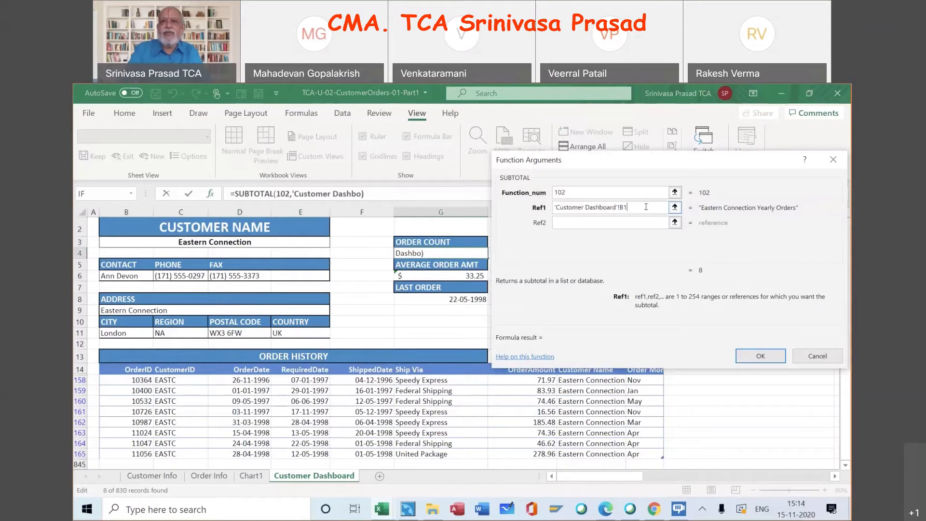
{"action": "key", "text": "ctrl+a"}
{"action": "key", "text": "BackSpace"}
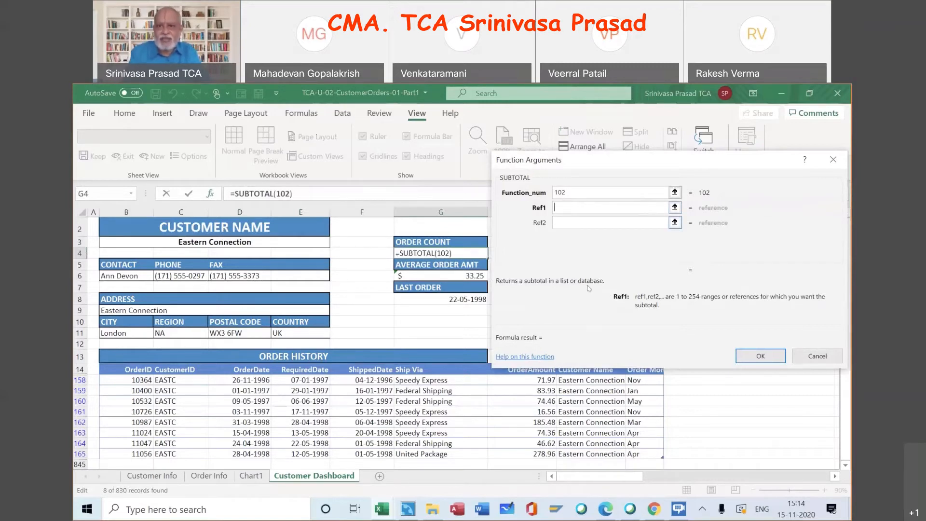
{"action": "left_click", "coordinate": [133, 369]}
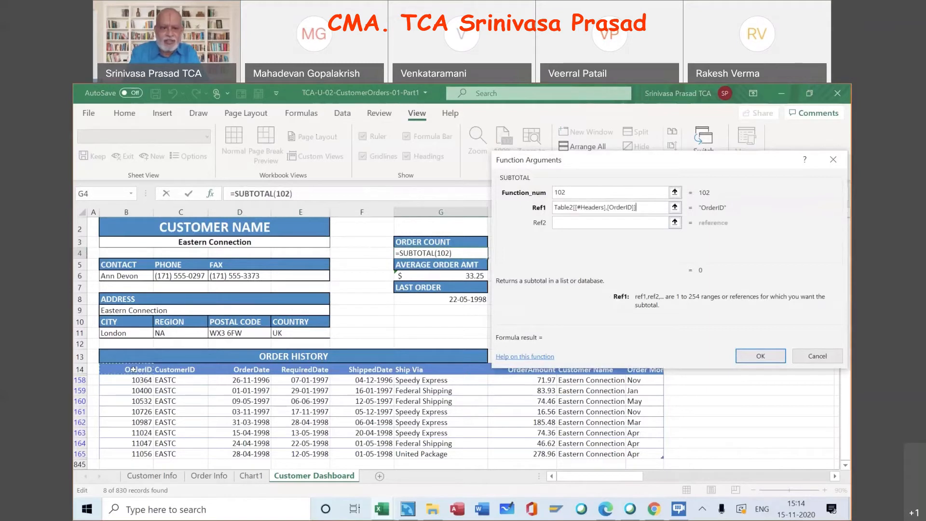
{"action": "left_click", "coordinate": [132, 463], "text": "shift"}
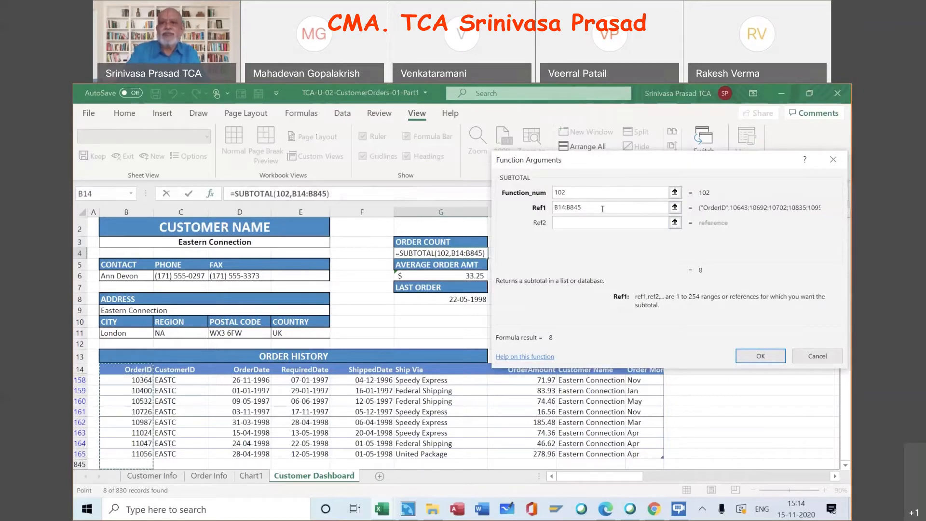
- Try the entire rows 14:845 as the first reference of G4's SUBTOTAL instead of the OrderID range
{"action": "key", "text": "BackSpace"}
{"action": "key", "text": "BackSpace"}
{"action": "key", "text": "BackSpace"}
{"action": "key", "text": "BackSpace"}
{"action": "key", "text": "BackSpace"}
{"action": "key", "text": "BackSpace"}
{"action": "key", "text": "BackSpace"}
{"action": "key", "text": "BackSpace"}
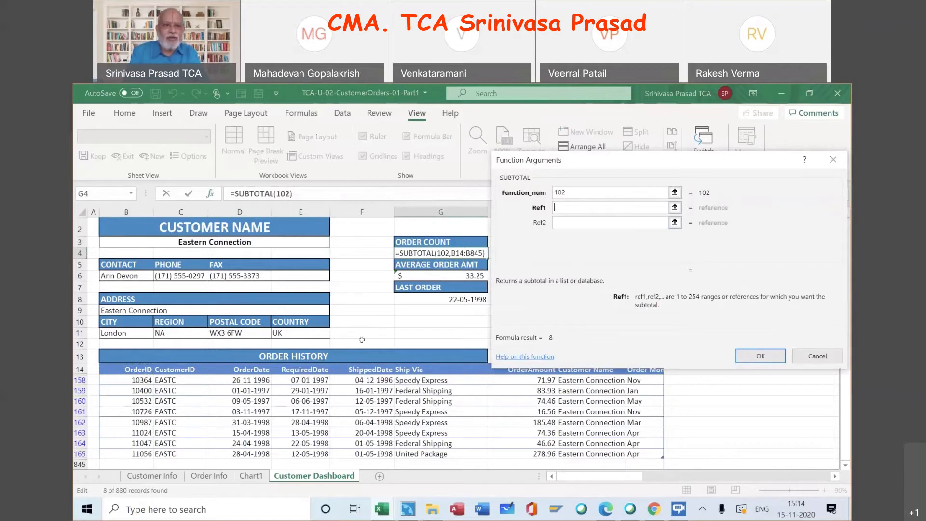
{"action": "left_click", "coordinate": [129, 366]}
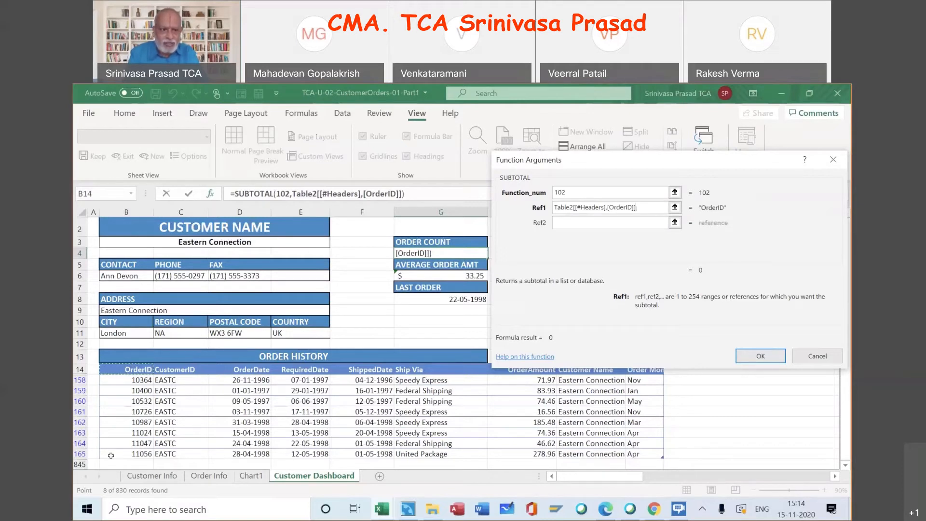
{"action": "left_click", "coordinate": [78, 464], "text": "shift"}
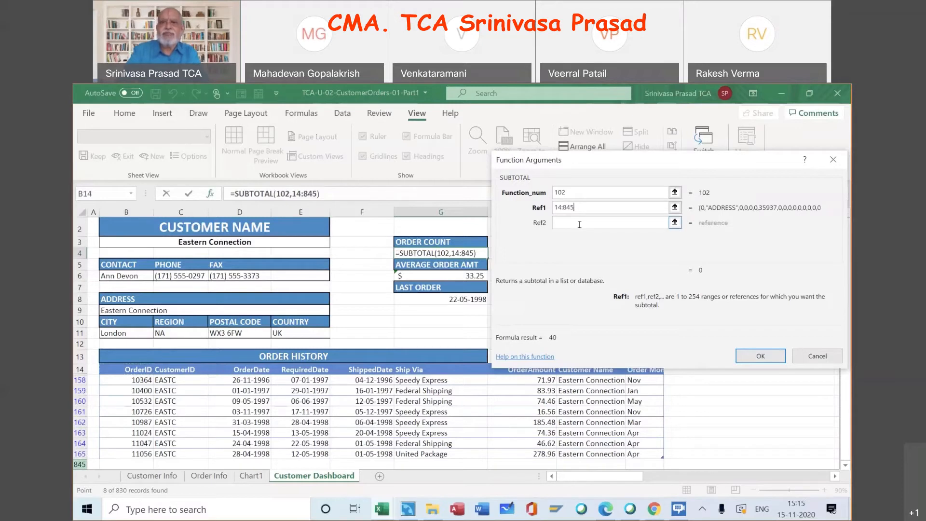
- Set the first reference of G4's SUBTOTAL to the OrderID header only, Table2[[#Headers],[OrderID]], and apply the formula
{"action": "key", "text": "BackSpace"}
{"action": "key", "text": "BackSpace"}
{"action": "key", "text": "BackSpace"}
{"action": "key", "text": "BackSpace"}
{"action": "key", "text": "BackSpace"}
{"action": "key", "text": "BackSpace"}
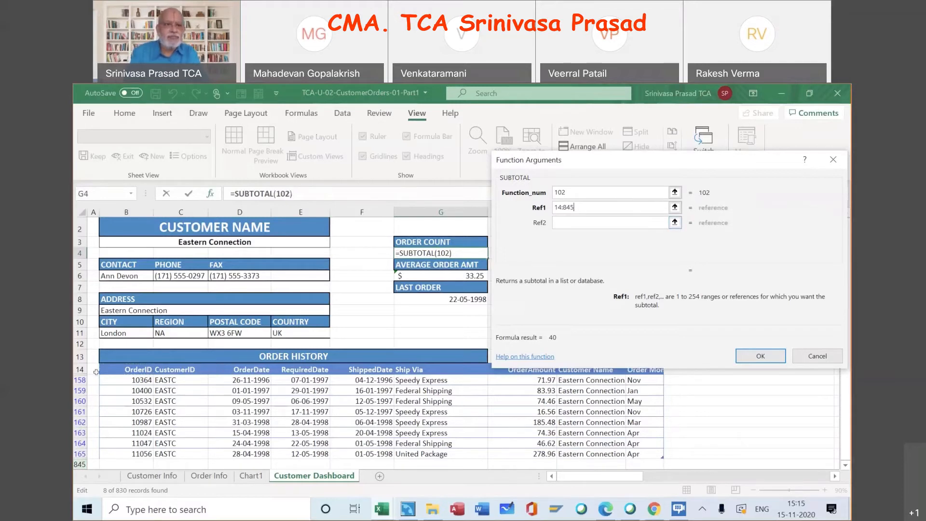
{"action": "left_click", "coordinate": [127, 369]}
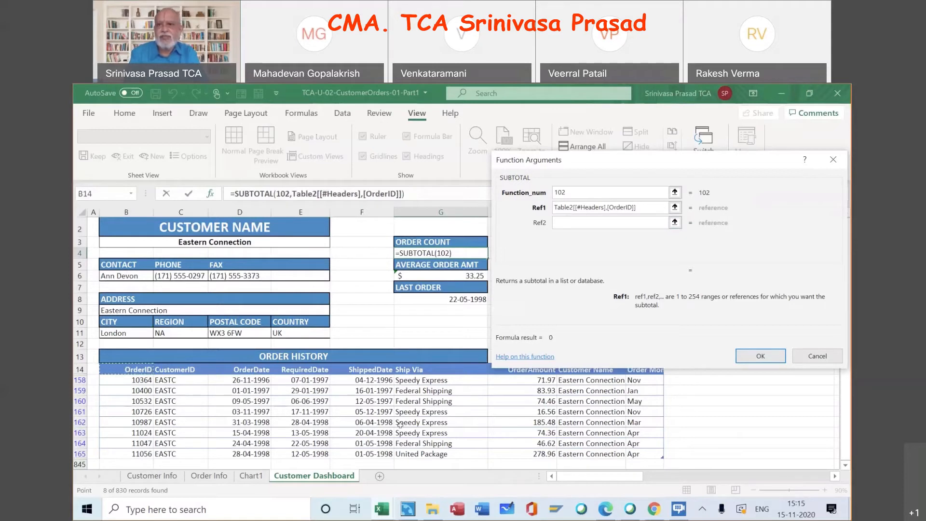
{"action": "left_click", "coordinate": [764, 355]}
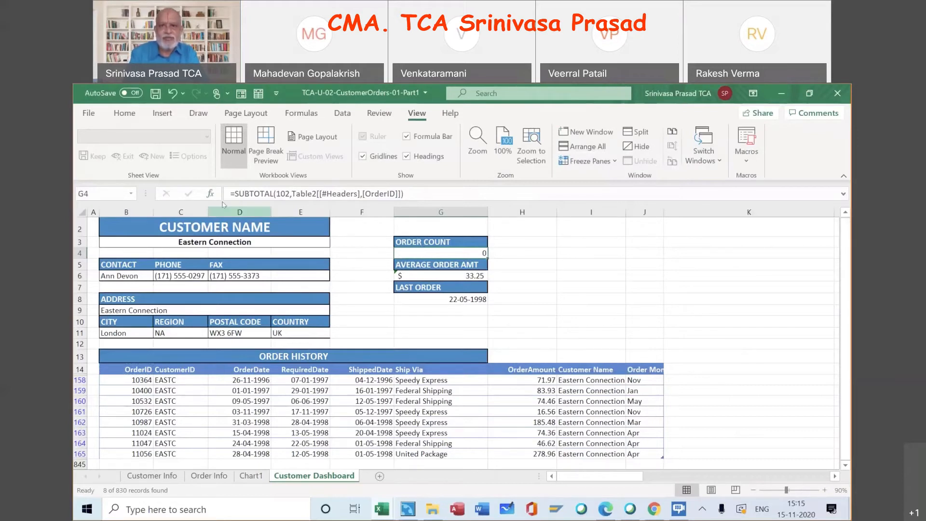
- Reopen the arguments of G4's SUBTOTAL and re-enter 102 as the function number in place of the mistakenly picked header
{"action": "left_click", "coordinate": [208, 192]}
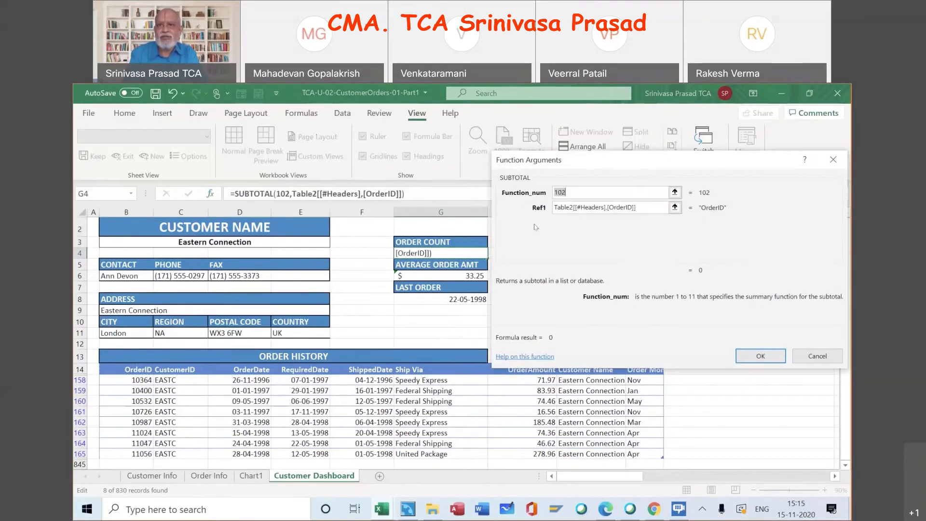
{"action": "left_click", "coordinate": [136, 369]}
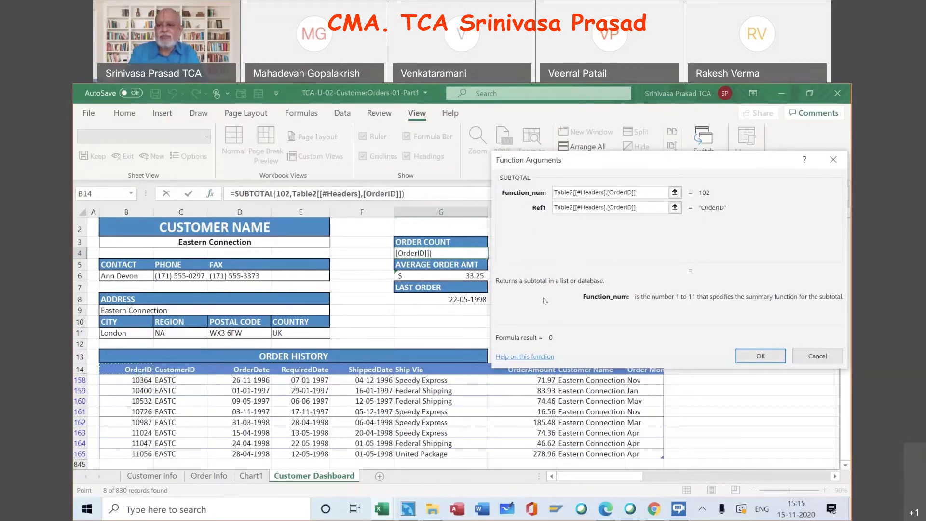
{"action": "key", "text": "BackSpace"}
{"action": "key", "text": "BackSpace"}
{"action": "key", "text": "BackSpace"}
{"action": "key", "text": "BackSpace"}
{"action": "key", "text": "BackSpace"}
{"action": "key", "text": "BackSpace"}
{"action": "key", "text": "BackSpace"}
{"action": "key", "text": "BackSpace"}
{"action": "key", "text": "BackSpace"}
{"action": "key", "text": "BackSpace"}
{"action": "key", "text": "BackSpace"}
{"action": "key", "text": "BackSpace"}
{"action": "key", "text": "BackSpace"}
{"action": "key", "text": "BackSpace"}
{"action": "key", "text": "BackSpace"}
{"action": "key", "text": "BackSpace"}
{"action": "key", "text": "BackSpace"}
{"action": "key", "text": "BackSpace"}
{"action": "key", "text": "BackSpace"}
{"action": "key", "text": "BackSpace"}
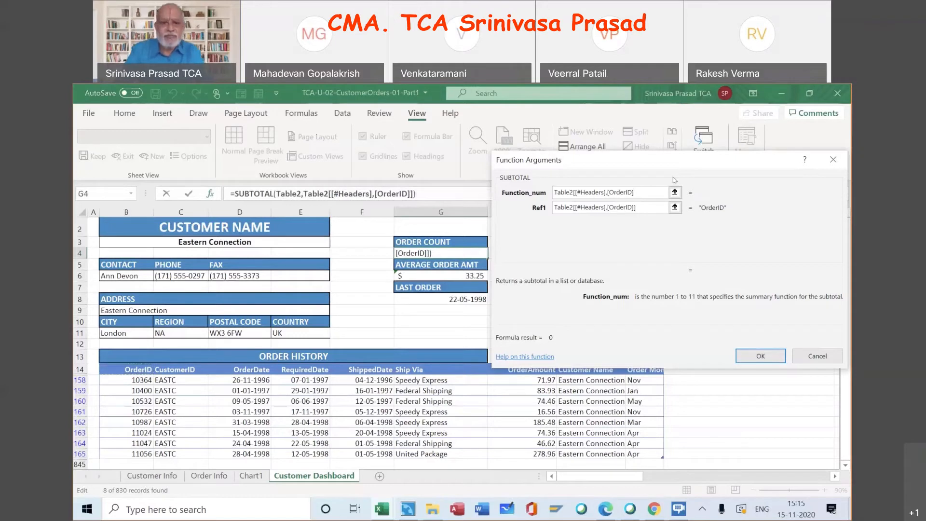
{"action": "type", "text": "102"}
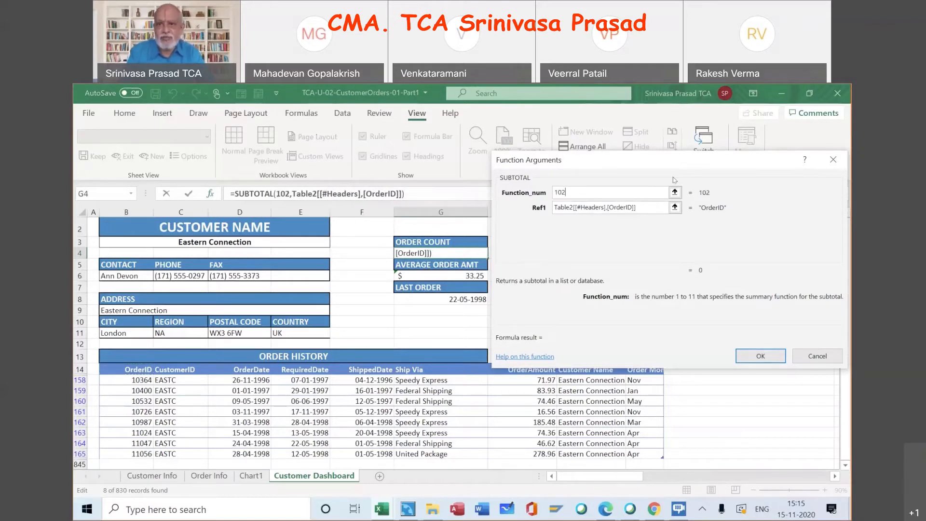
- Replace the first reference of G4's SUBTOTAL with the OrderID range B14:B844 and apply the formula
{"action": "left_click", "coordinate": [637, 207]}
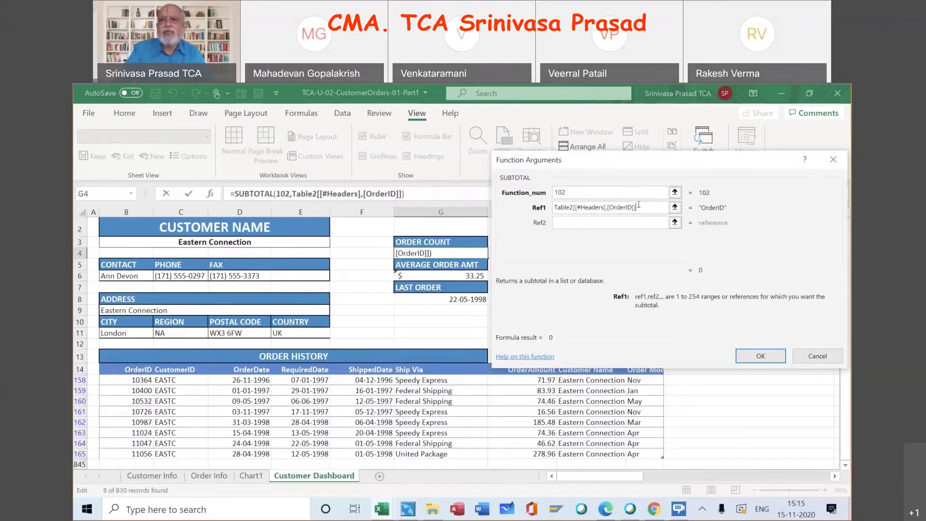
{"action": "key", "text": "BackSpace"}
{"action": "key", "text": "BackSpace"}
{"action": "key", "text": "BackSpace"}
{"action": "key", "text": "BackSpace"}
{"action": "key", "text": "BackSpace"}
{"action": "key", "text": "BackSpace"}
{"action": "key", "text": "BackSpace"}
{"action": "key", "text": "BackSpace"}
{"action": "key", "text": "BackSpace"}
{"action": "key", "text": "BackSpace"}
{"action": "key", "text": "BackSpace"}
{"action": "key", "text": "BackSpace"}
{"action": "key", "text": "BackSpace"}
{"action": "key", "text": "BackSpace"}
{"action": "key", "text": "BackSpace"}
{"action": "key", "text": "BackSpace"}
{"action": "key", "text": "BackSpace"}
{"action": "key", "text": "BackSpace"}
{"action": "key", "text": "BackSpace"}
{"action": "key", "text": "BackSpace"}
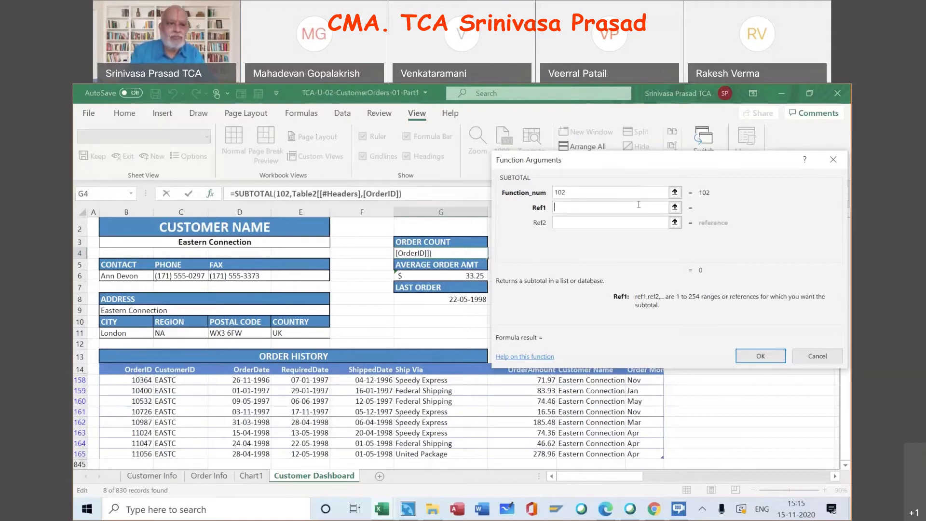
{"action": "left_click", "coordinate": [135, 369]}
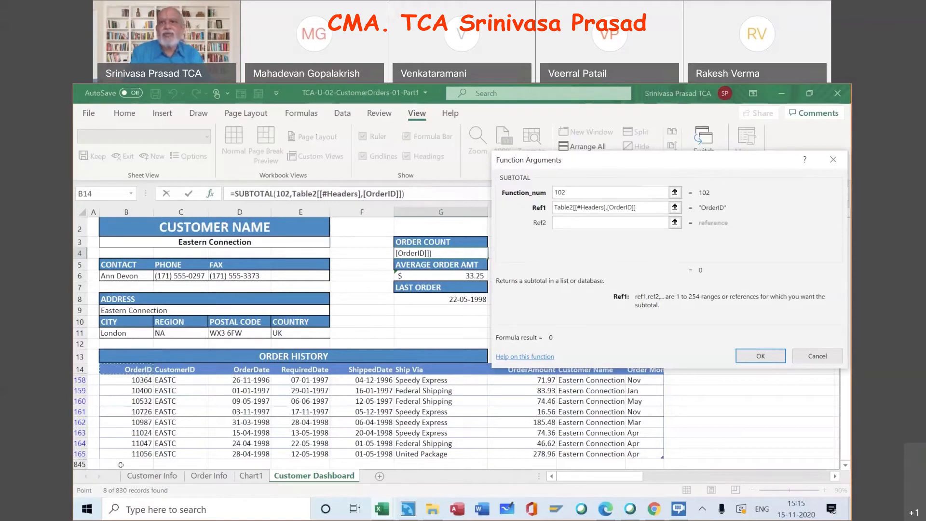
{"action": "left_click", "coordinate": [120, 464], "text": "shift"}
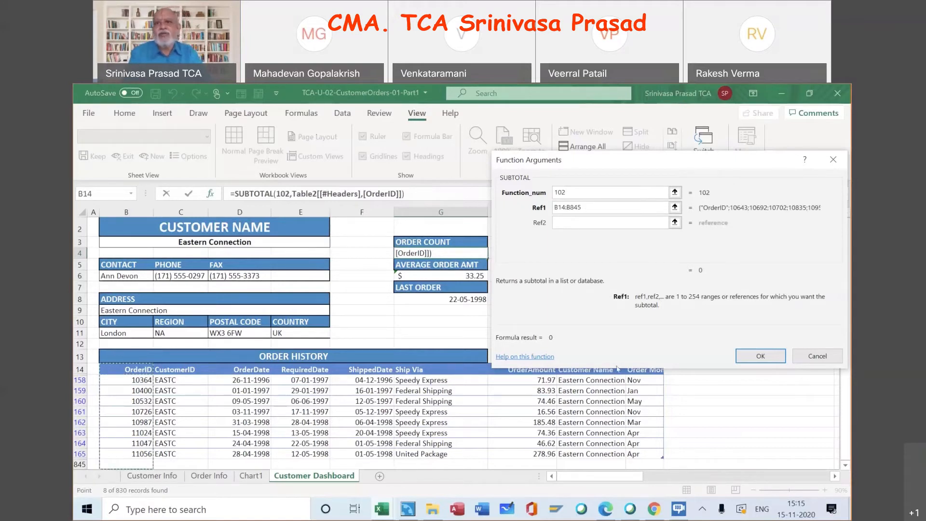
{"action": "left_click", "coordinate": [598, 206]}
{"action": "key", "text": "BackSpace"}
{"action": "type", "text": "4"}
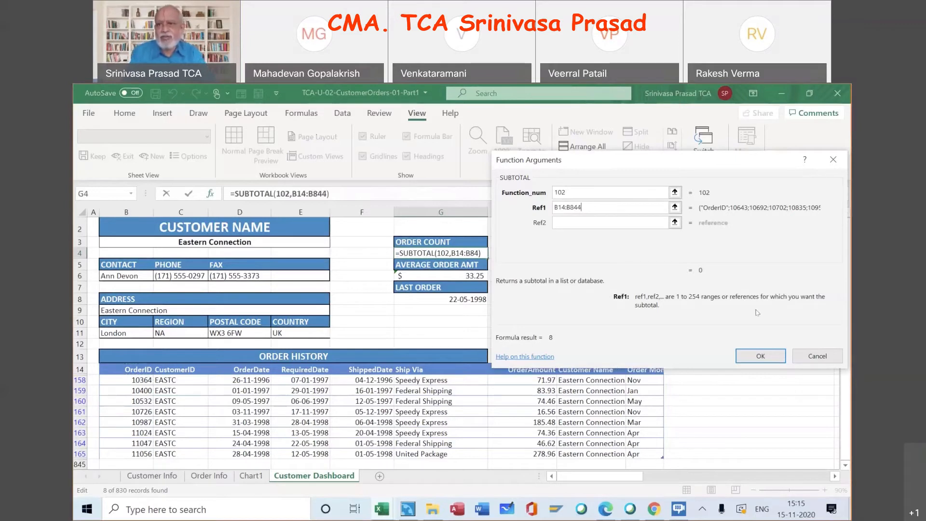
{"action": "left_click", "coordinate": [759, 357]}
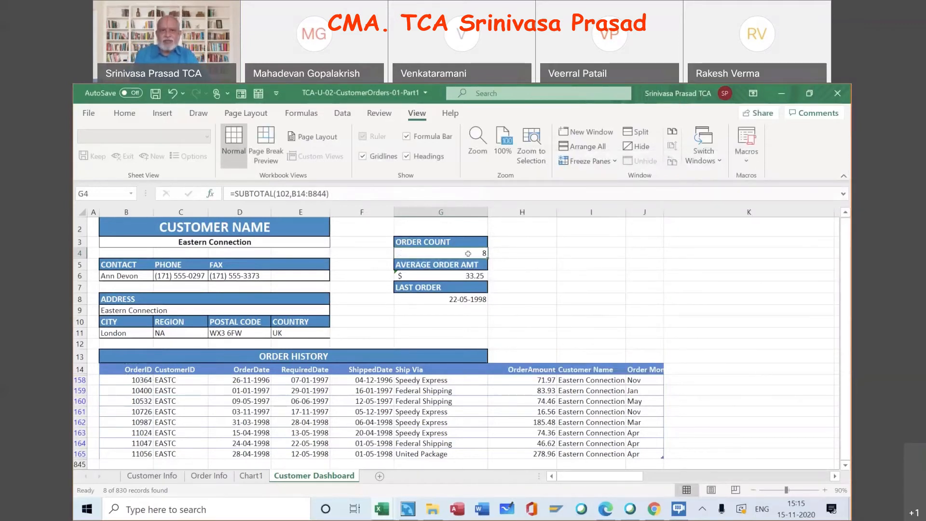
- Choose Familia Arquibaldo as the dashboard customer and check the order count cell G4
{"action": "left_click", "coordinate": [304, 243]}
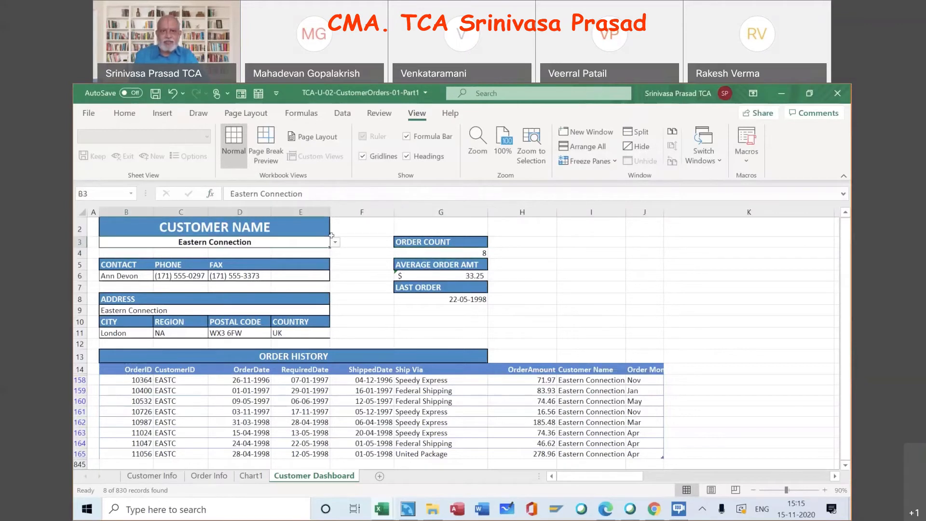
{"action": "left_click", "coordinate": [335, 243]}
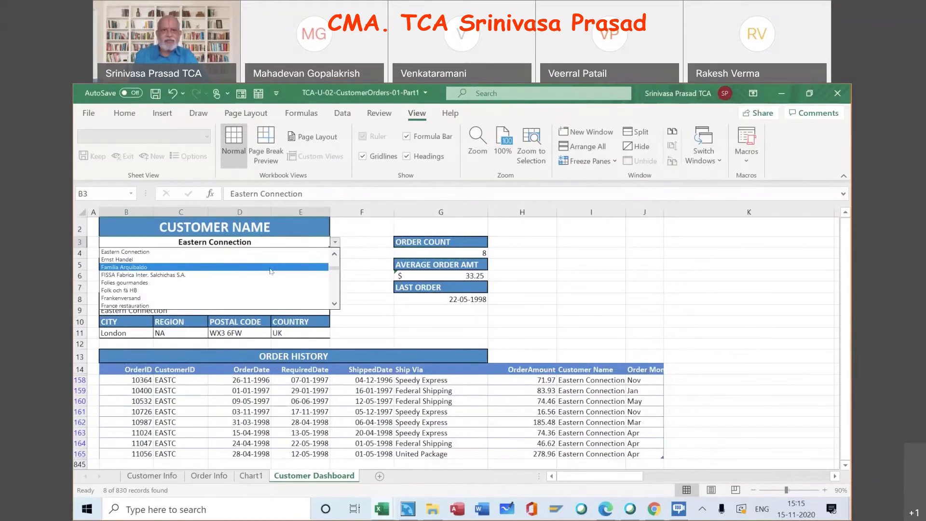
{"action": "left_click", "coordinate": [271, 267]}
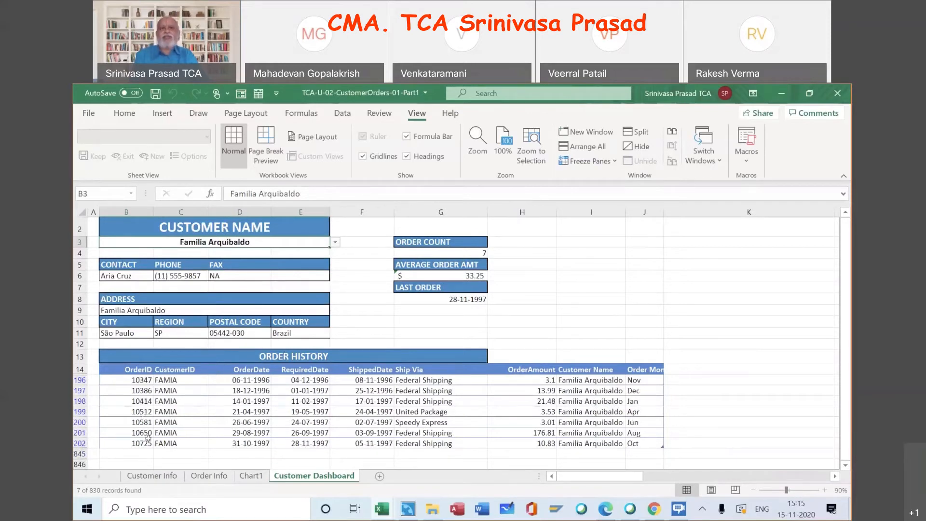
{"action": "left_click", "coordinate": [472, 252]}
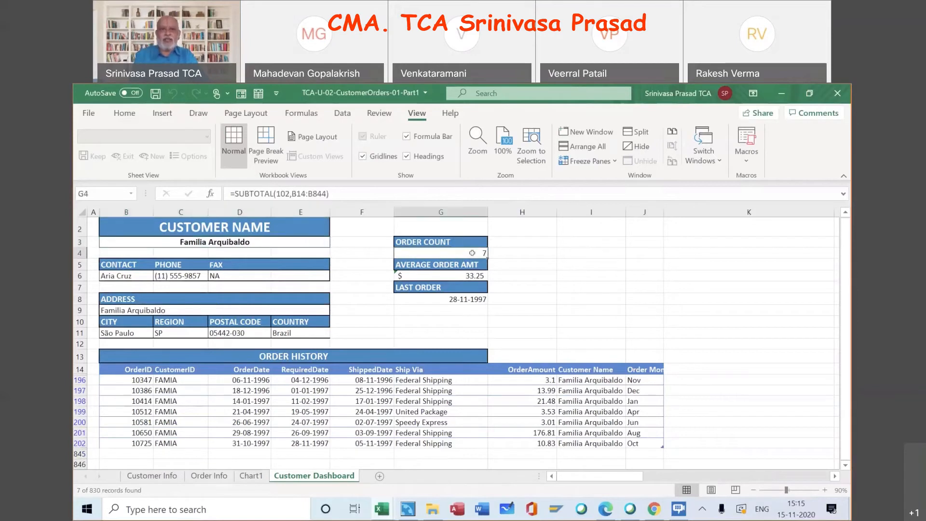
- Try function number 2 instead of 102 in G4's SUBTOTAL and apply the formula
{"action": "left_click", "coordinate": [210, 193]}
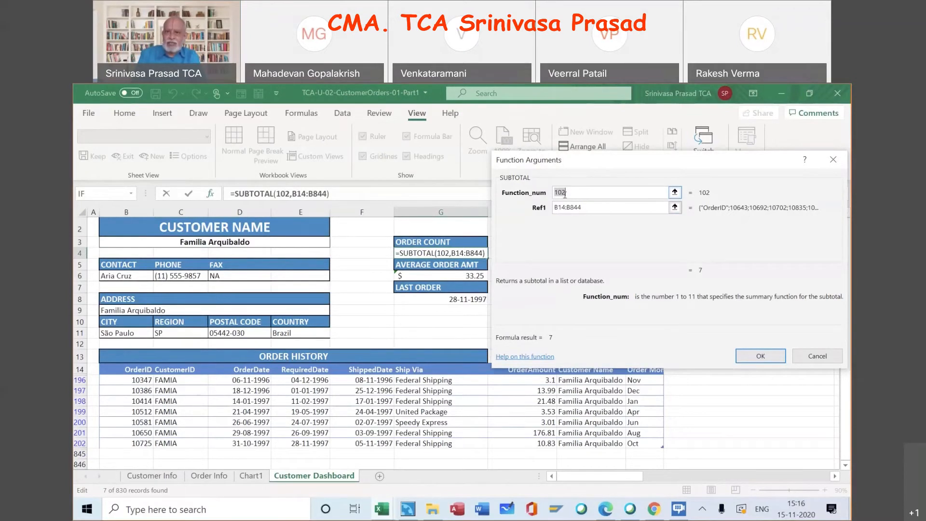
{"action": "left_click", "coordinate": [574, 190]}
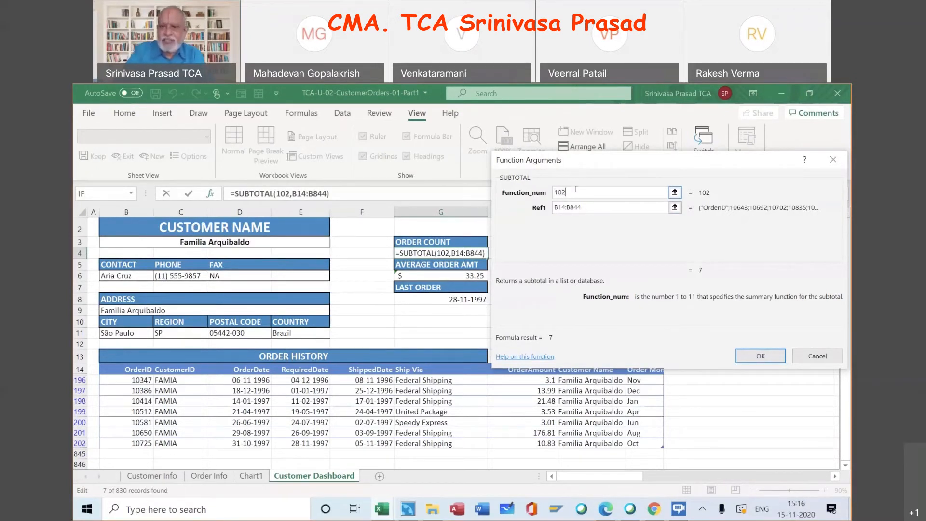
{"action": "key", "text": "BackSpace"}
{"action": "key", "text": "BackSpace"}
{"action": "key", "text": "BackSpace"}
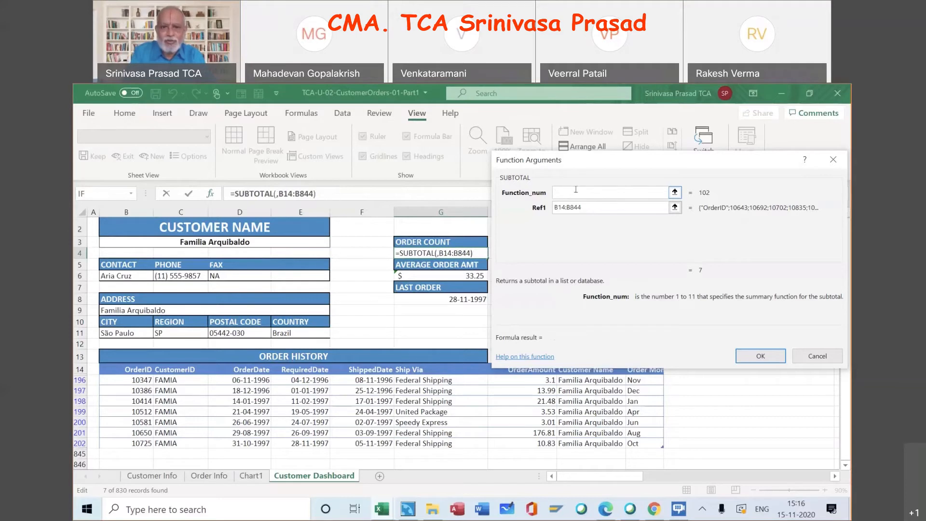
{"action": "type", "text": "2"}
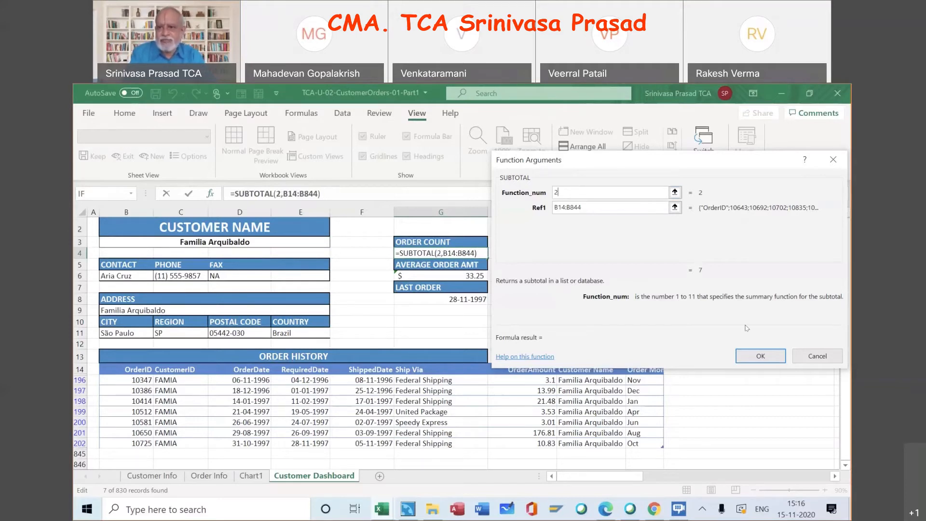
{"action": "left_click", "coordinate": [760, 356]}
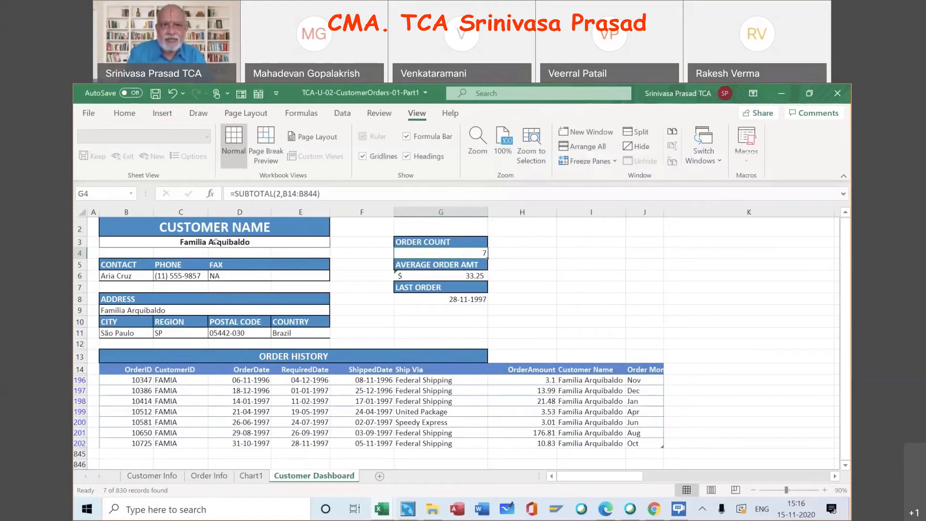
- Review G4's SUBTOTAL arguments, then set the function number back to 102 and apply the formula
{"action": "left_click", "coordinate": [210, 194]}
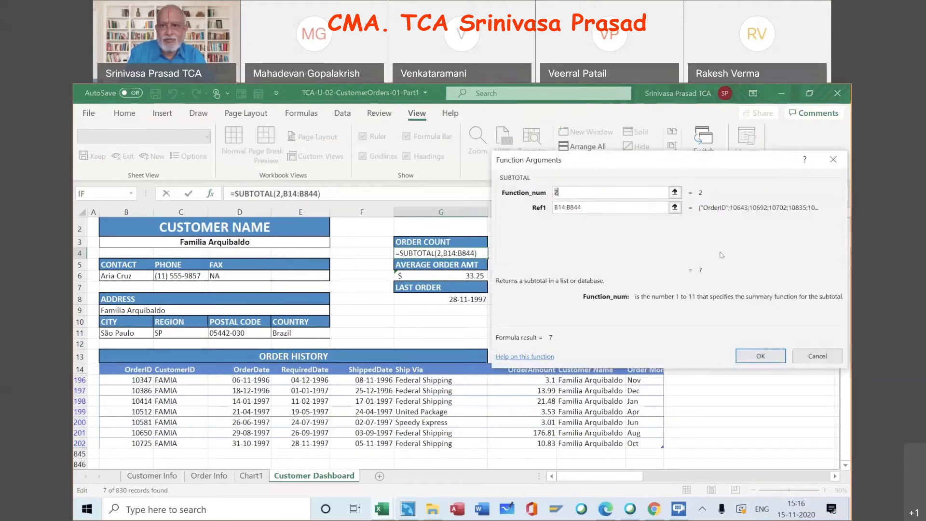
{"action": "left_click", "coordinate": [810, 356]}
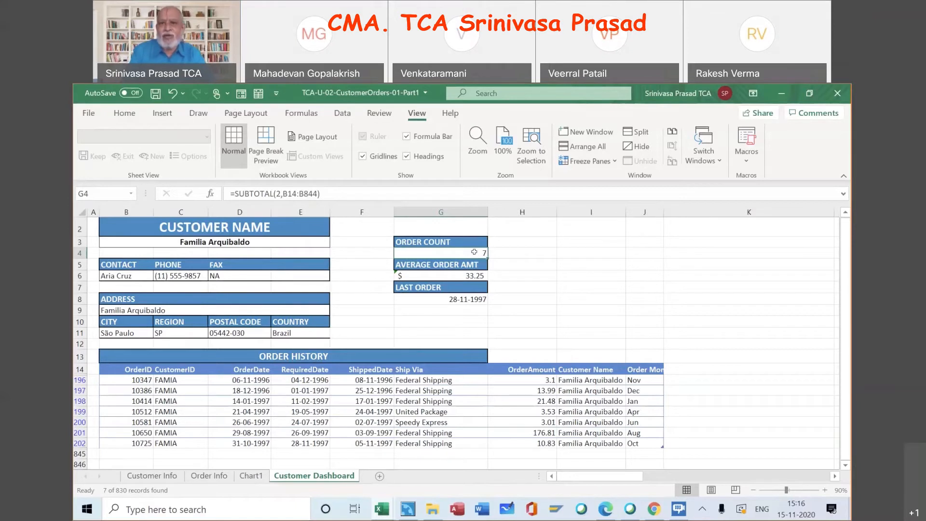
{"action": "left_click", "coordinate": [210, 193]}
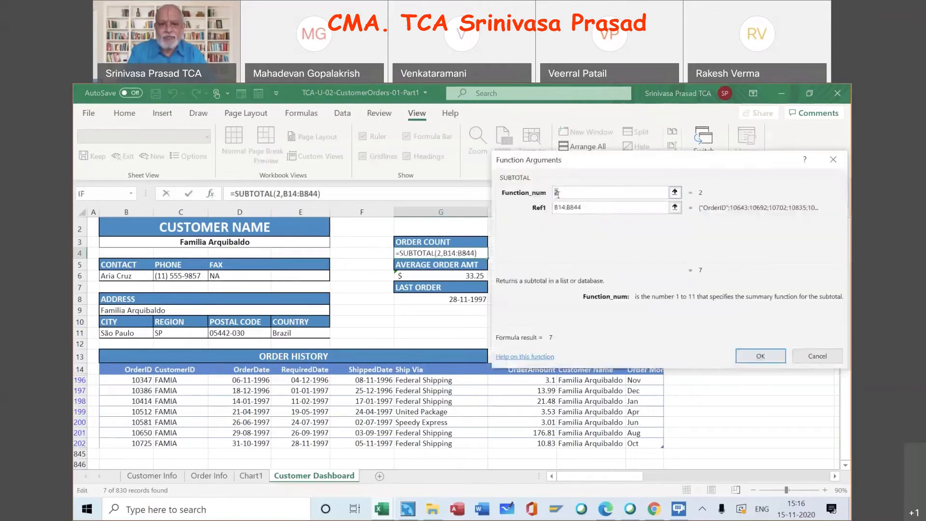
{"action": "type", "text": "10"}
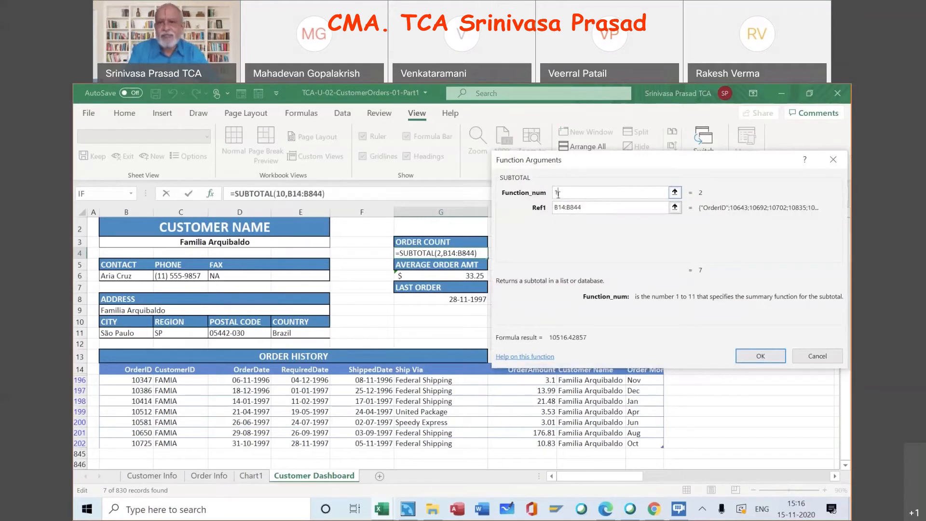
{"action": "type", "text": "2"}
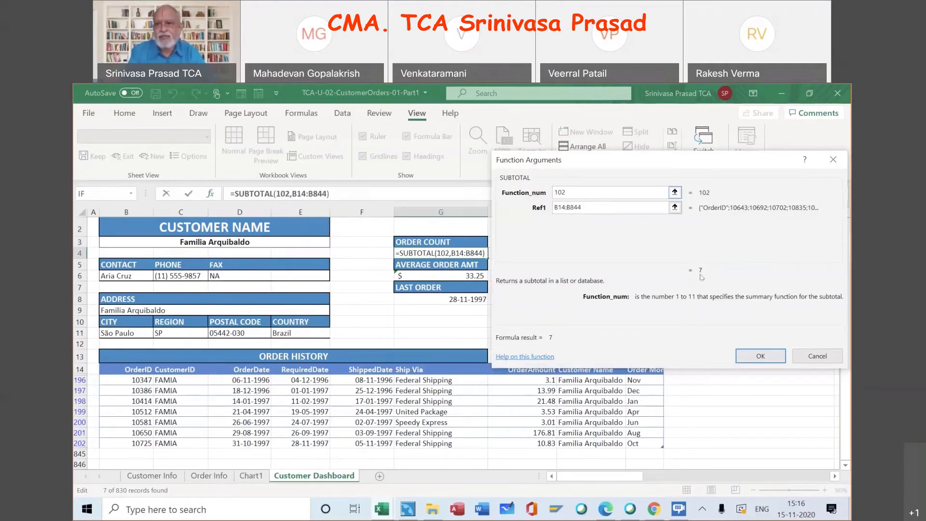
{"action": "left_click", "coordinate": [767, 359]}
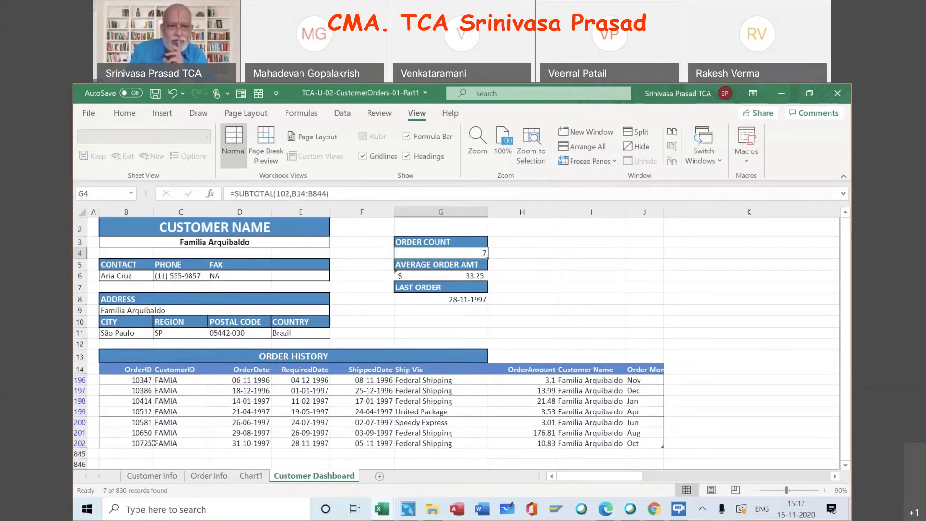
- Examine the unfiltered order list on the Order Info sheet and compare it with the Customer Dashboard's order history
{"action": "left_click", "coordinate": [209, 476]}
{"action": "left_click", "coordinate": [115, 317]}
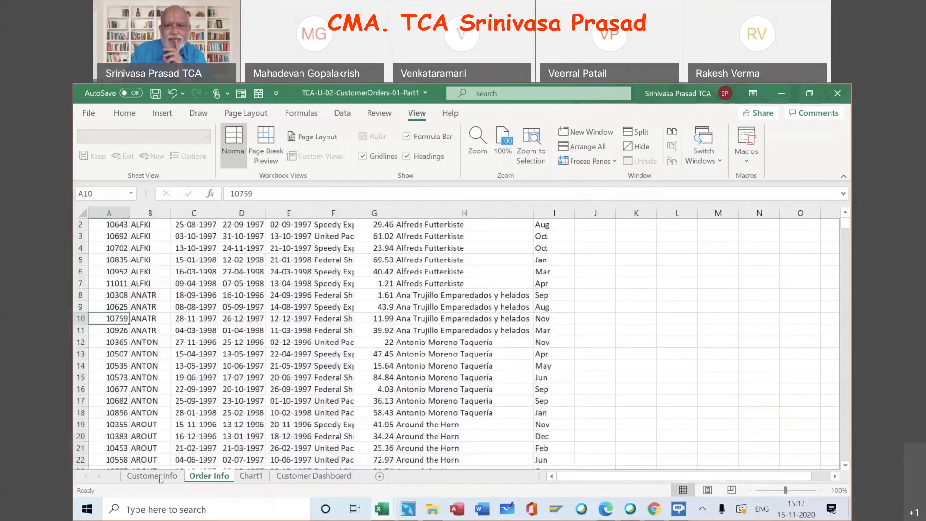
{"action": "scroll", "coordinate": [365, 359], "scroll_direction": "up", "scroll_amount": 1}
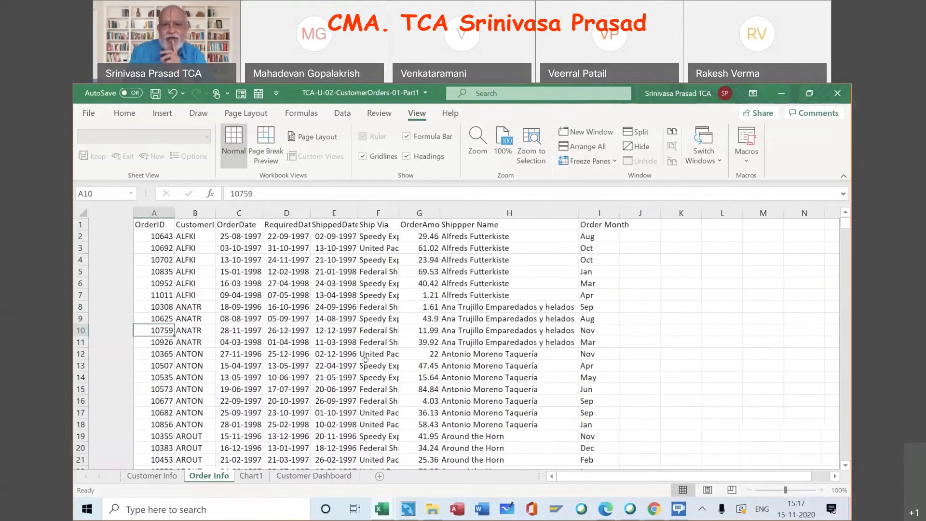
{"action": "scroll", "coordinate": [365, 359], "scroll_direction": "down", "scroll_amount": 2}
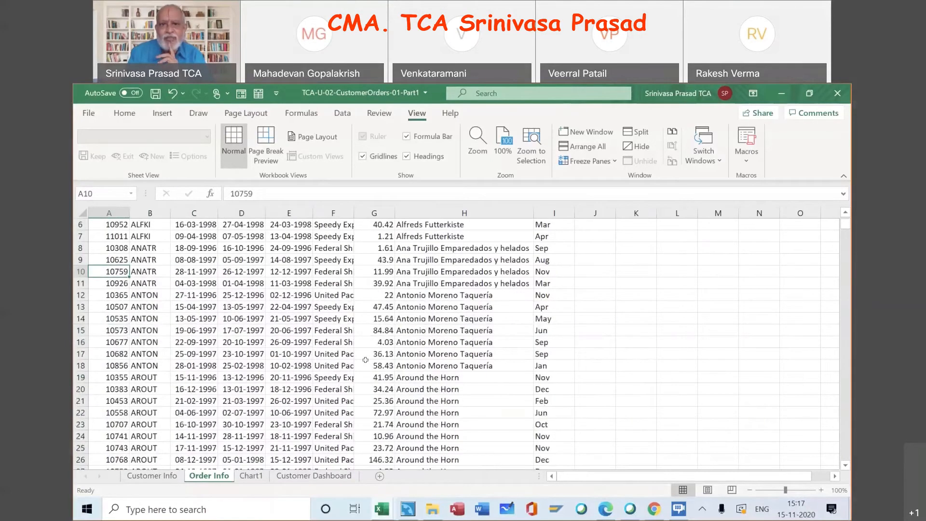
{"action": "scroll", "coordinate": [365, 359], "scroll_direction": "down", "scroll_amount": 4}
{"action": "scroll", "coordinate": [365, 360], "scroll_direction": "down", "scroll_amount": 2}
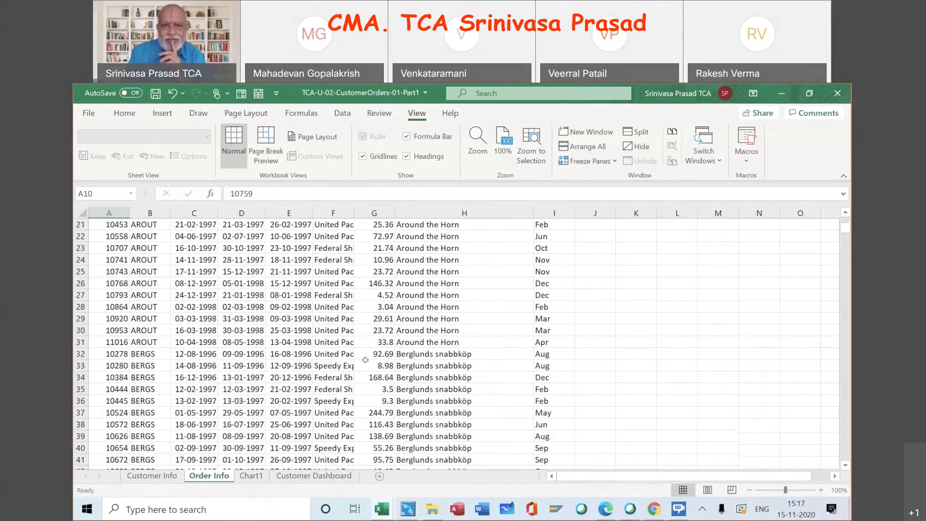
{"action": "scroll", "coordinate": [365, 360], "scroll_direction": "up", "scroll_amount": 4}
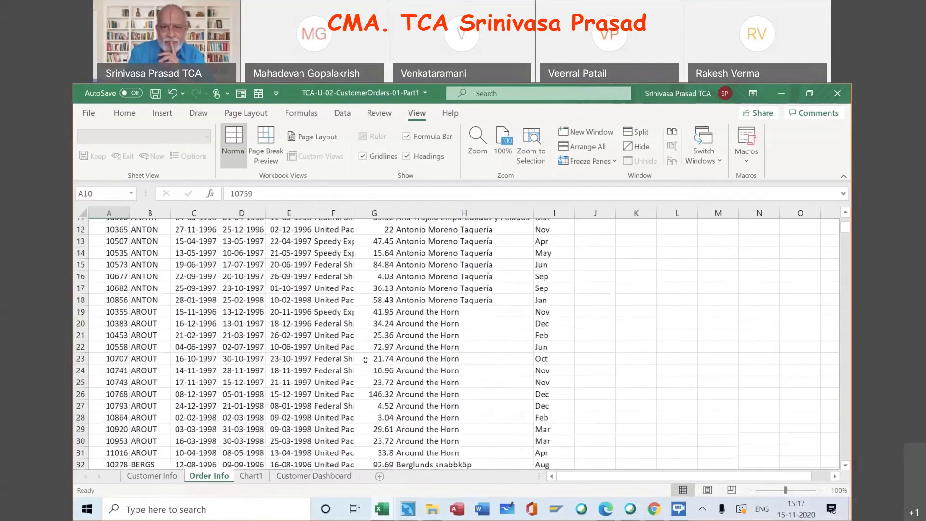
{"action": "scroll", "coordinate": [365, 360], "scroll_direction": "up", "scroll_amount": 4}
{"action": "scroll", "coordinate": [365, 360], "scroll_direction": "down", "scroll_amount": 12}
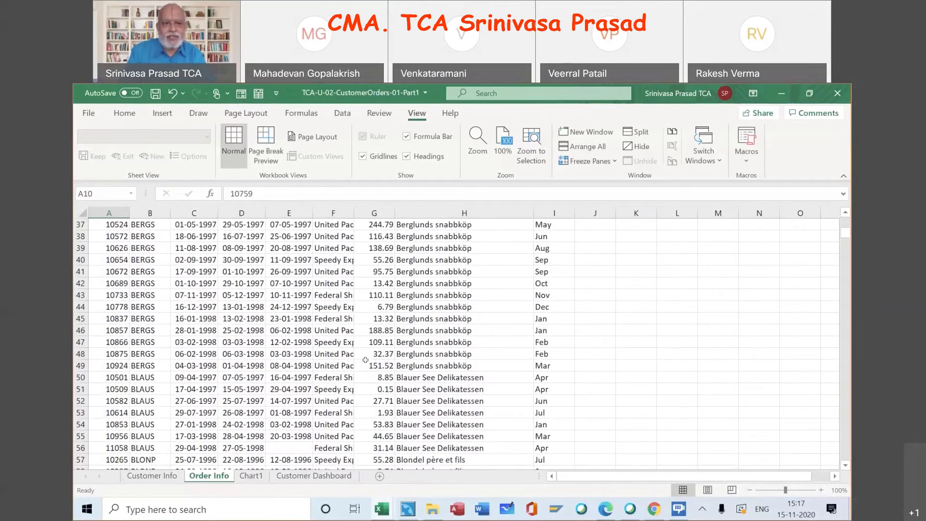
{"action": "left_click", "coordinate": [296, 476]}
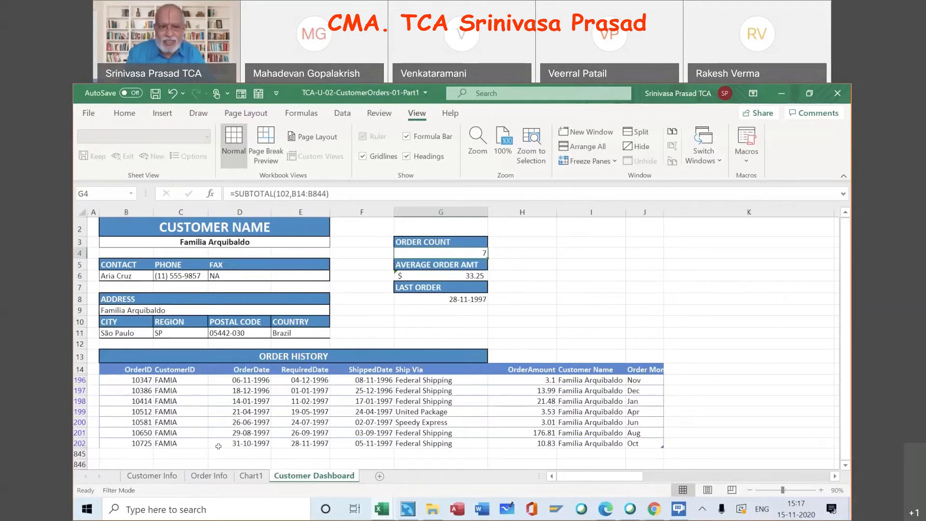
{"action": "left_click", "coordinate": [210, 476]}
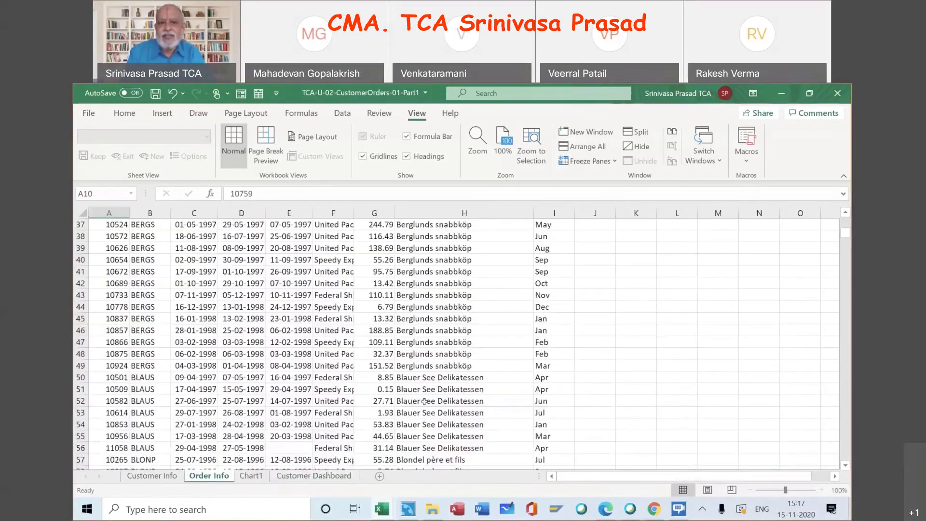
{"action": "left_click", "coordinate": [288, 479]}
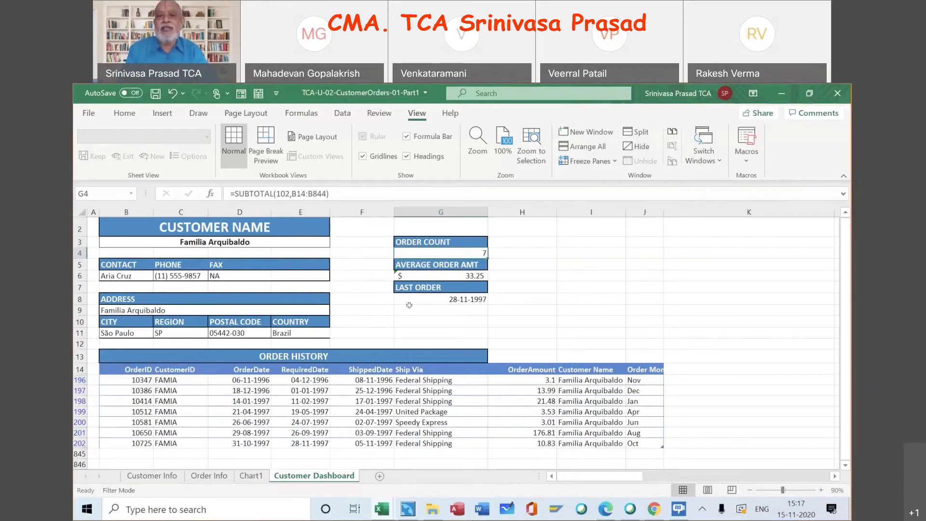
- Edit the average order amount formula in G6 and set the first AVERAGE argument to 101
{"action": "left_click", "coordinate": [443, 274]}
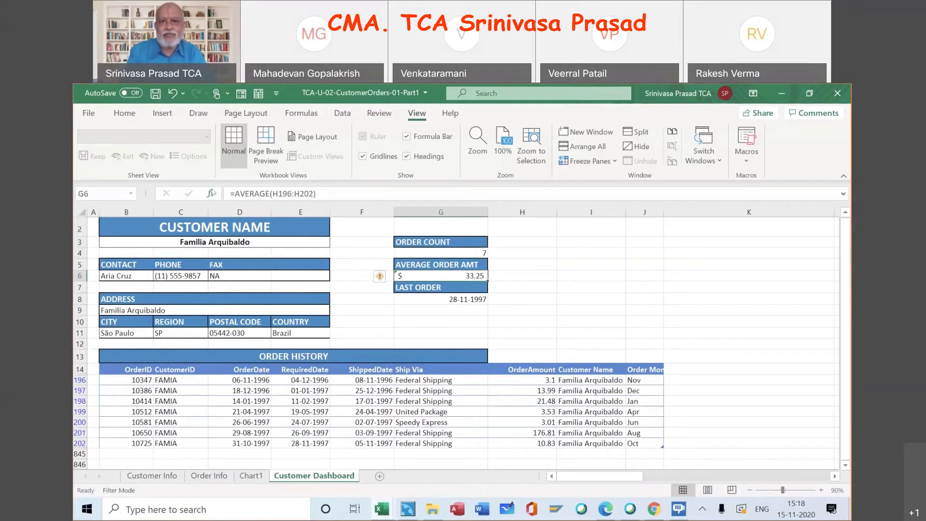
{"action": "left_click", "coordinate": [211, 194]}
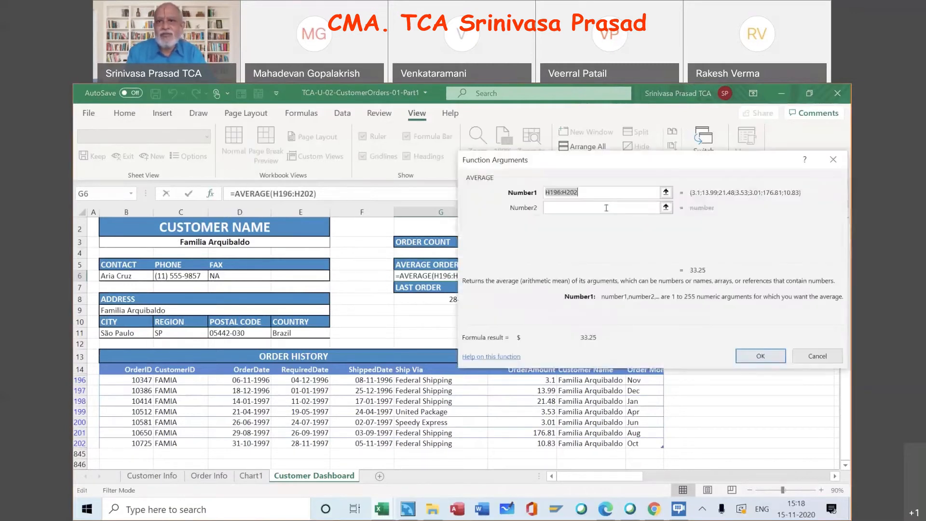
{"action": "type", "text": "1"}
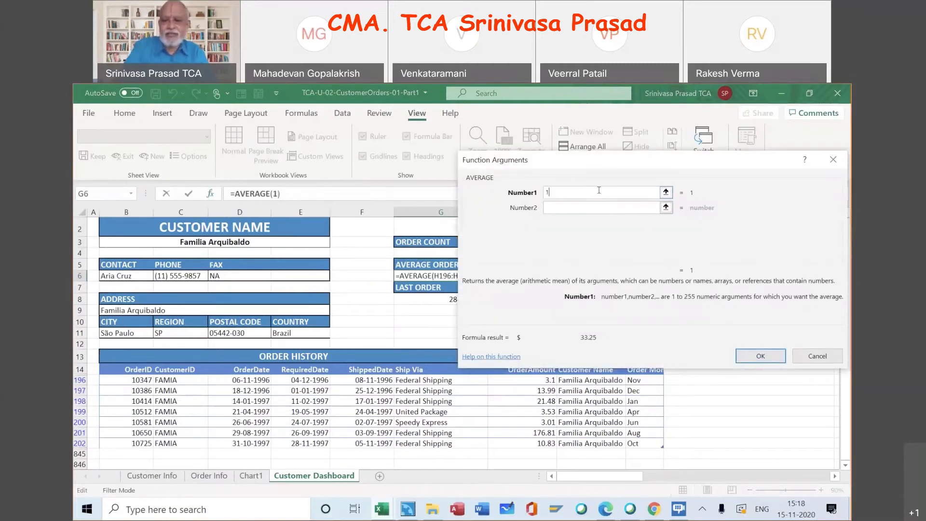
{"action": "type", "text": "0"}
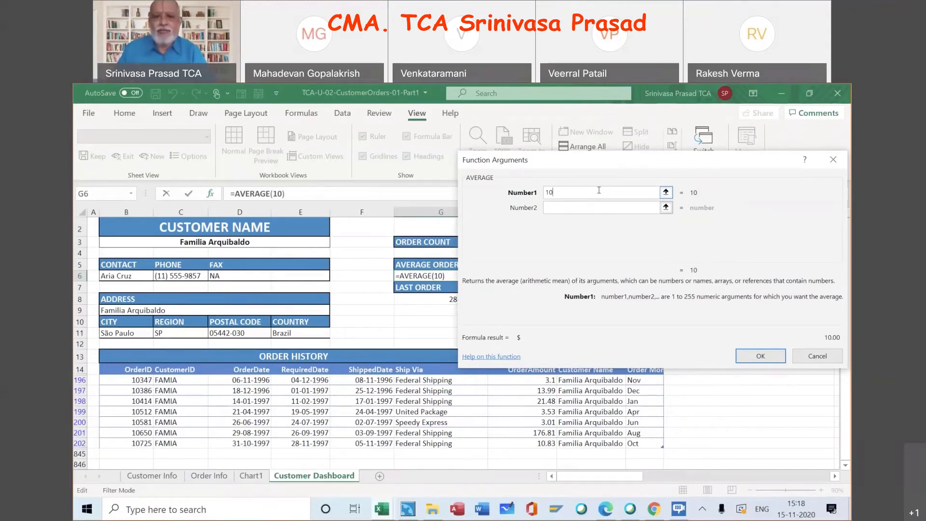
{"action": "type", "text": "1"}
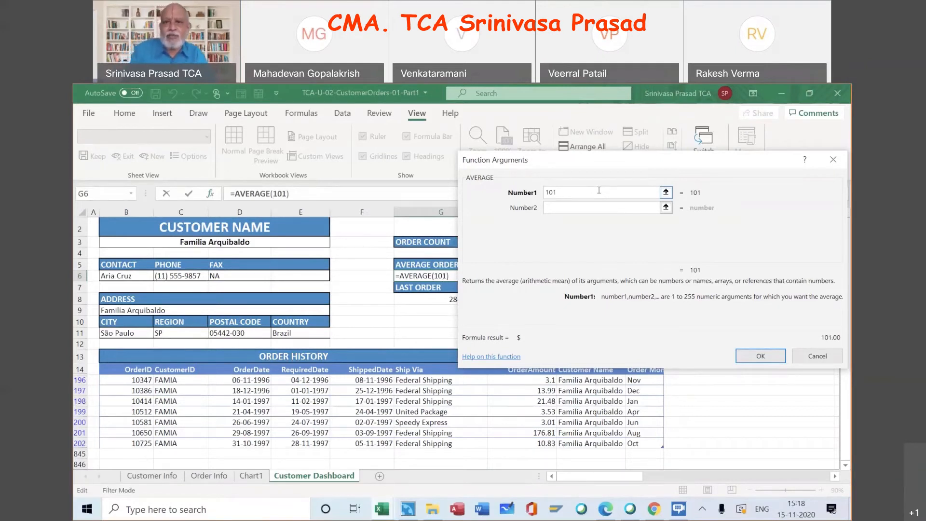
- Set the second argument of G6's AVERAGE to the OrderAmount range H14:H844 and apply the formula
{"action": "left_click", "coordinate": [582, 207]}
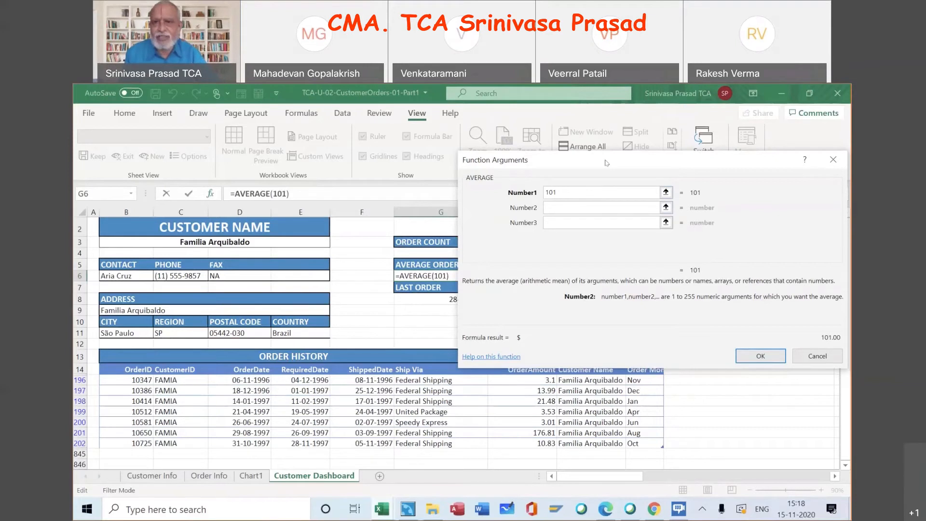
{"action": "left_click_drag", "start_coordinate": [606, 163], "coordinate": [611, 110]}
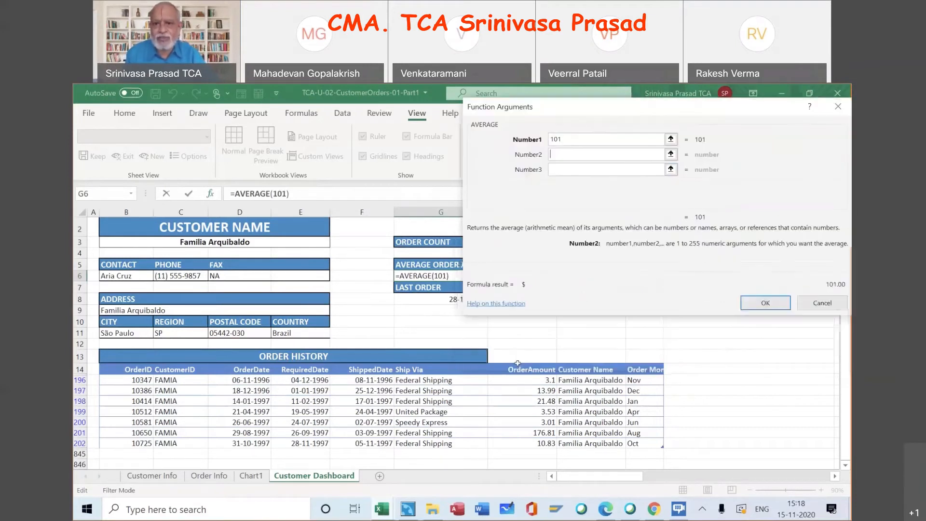
{"action": "left_click", "coordinate": [519, 369]}
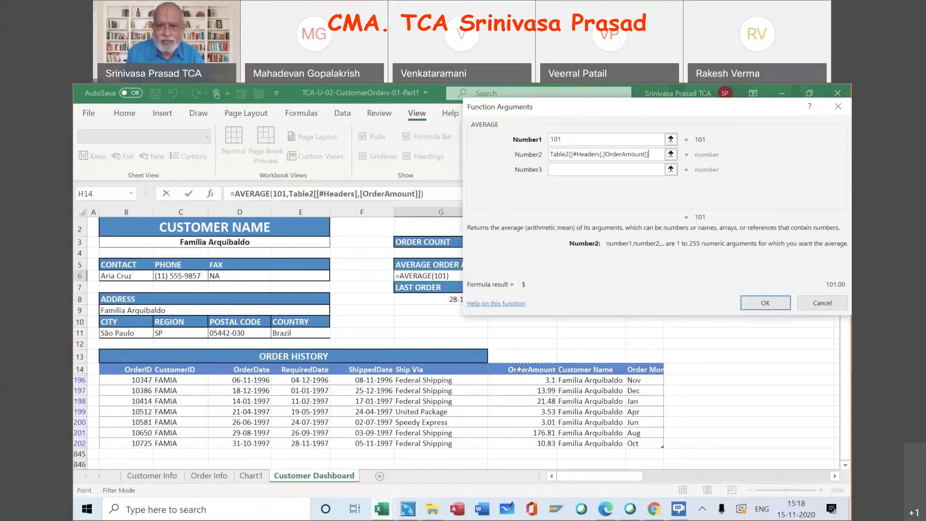
{"action": "left_click", "coordinate": [519, 450], "text": "shift"}
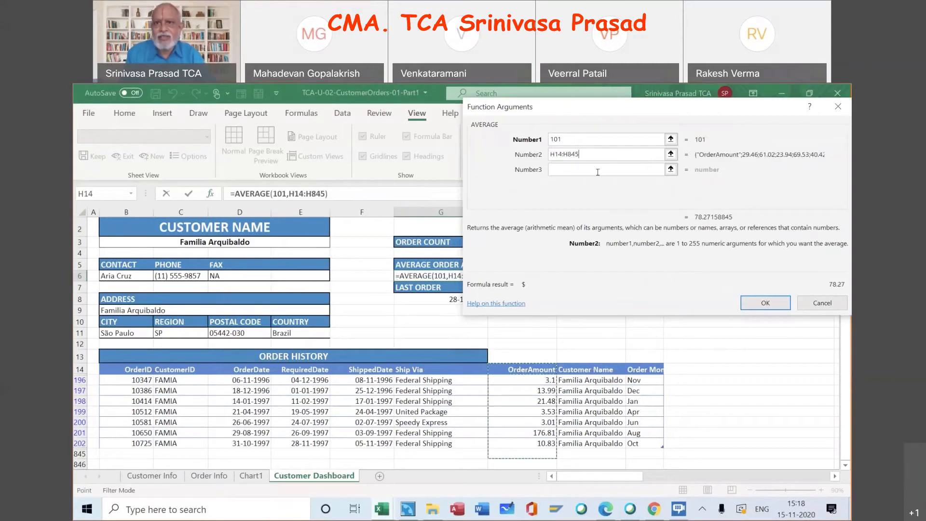
{"action": "key", "text": "BackSpace"}
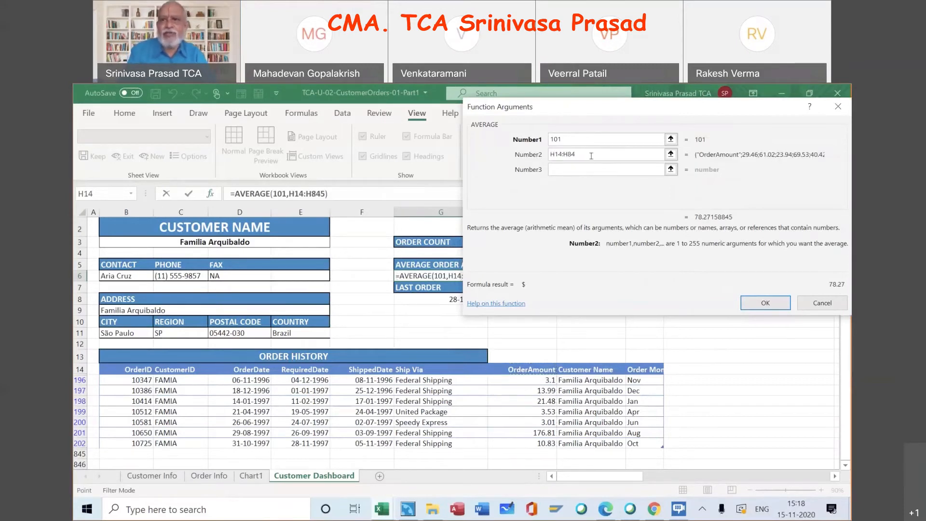
{"action": "type", "text": "4"}
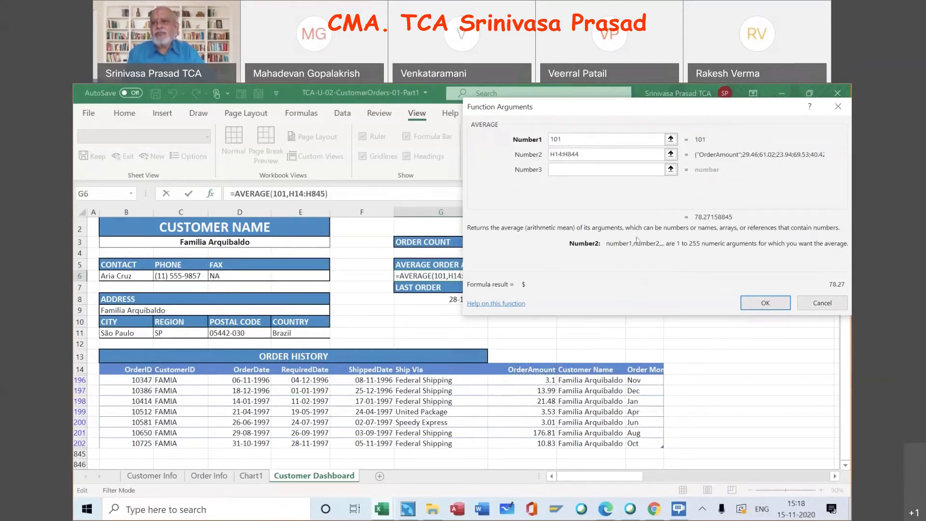
{"action": "left_click", "coordinate": [766, 303]}
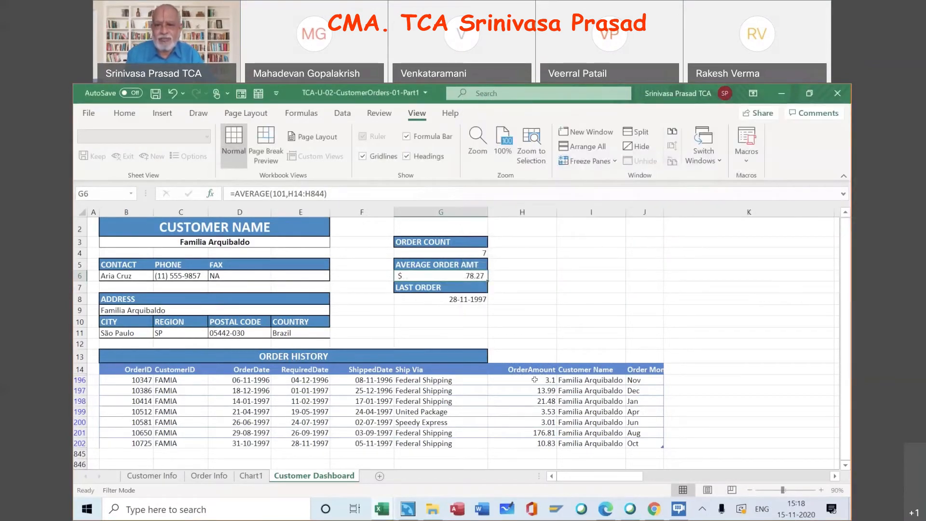
- Check the average of Familia Arquibaldo's order amounts in H196:H202 against cell G6
{"action": "left_click", "coordinate": [534, 379]}
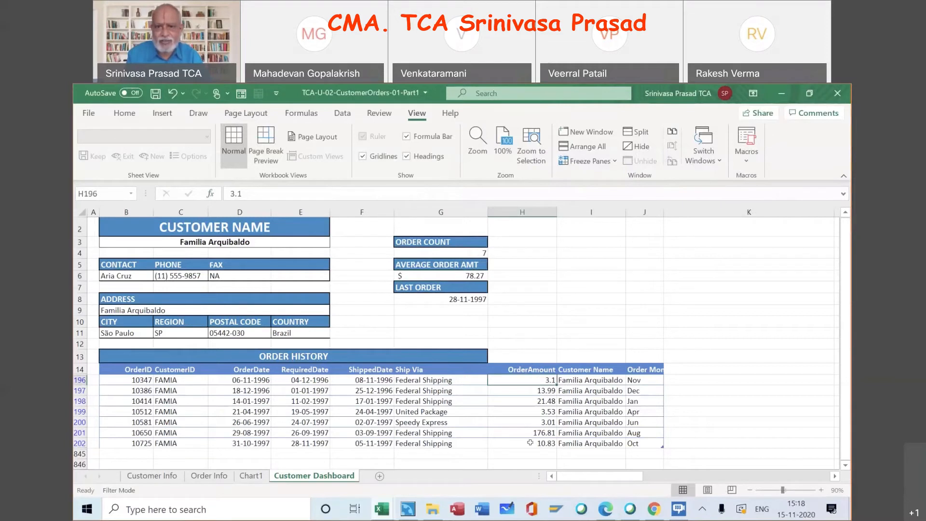
{"action": "left_click", "coordinate": [530, 442], "text": "shift"}
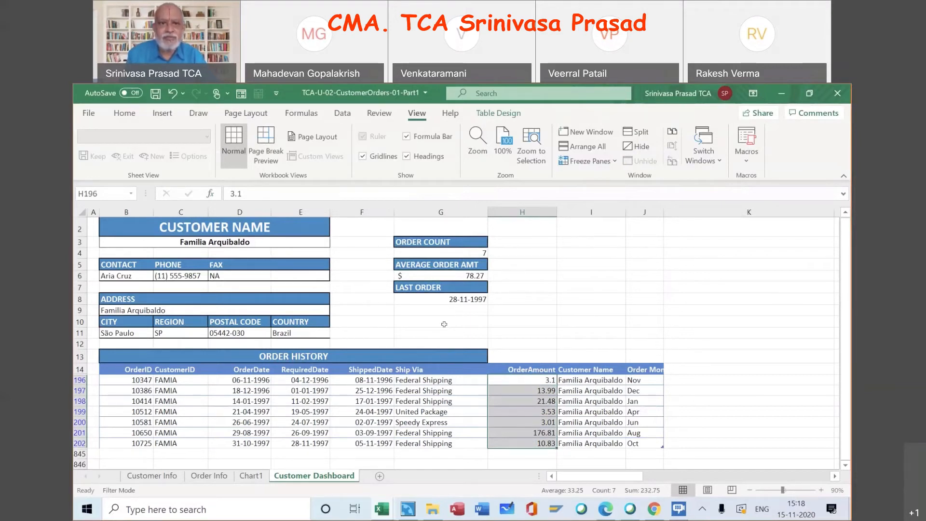
{"action": "left_click", "coordinate": [520, 311]}
- Choose Folk och fä HB as the dashboard customer
{"action": "left_click", "coordinate": [318, 242]}
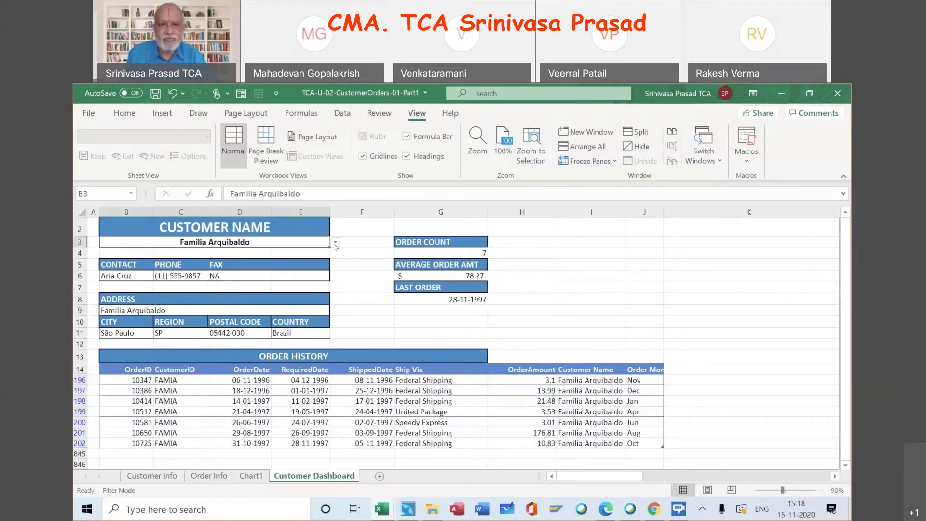
{"action": "left_click", "coordinate": [335, 242]}
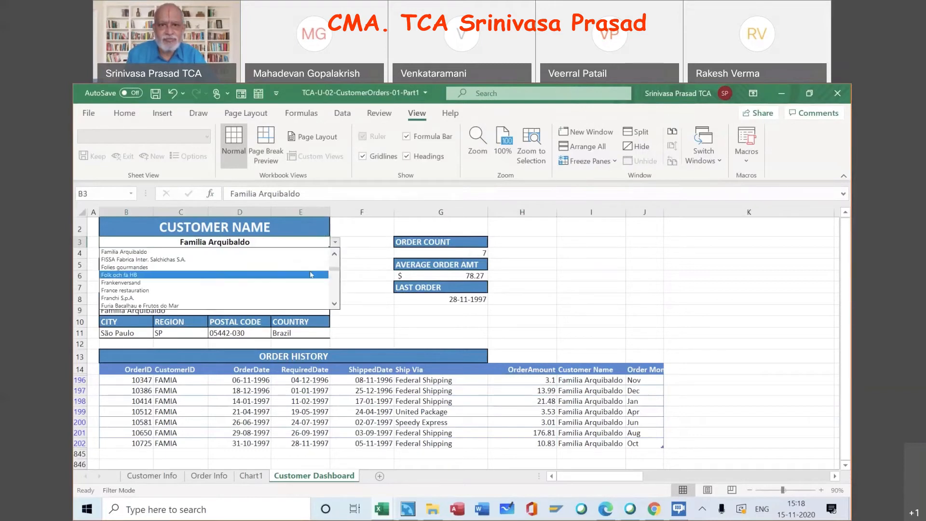
{"action": "left_click", "coordinate": [311, 275]}
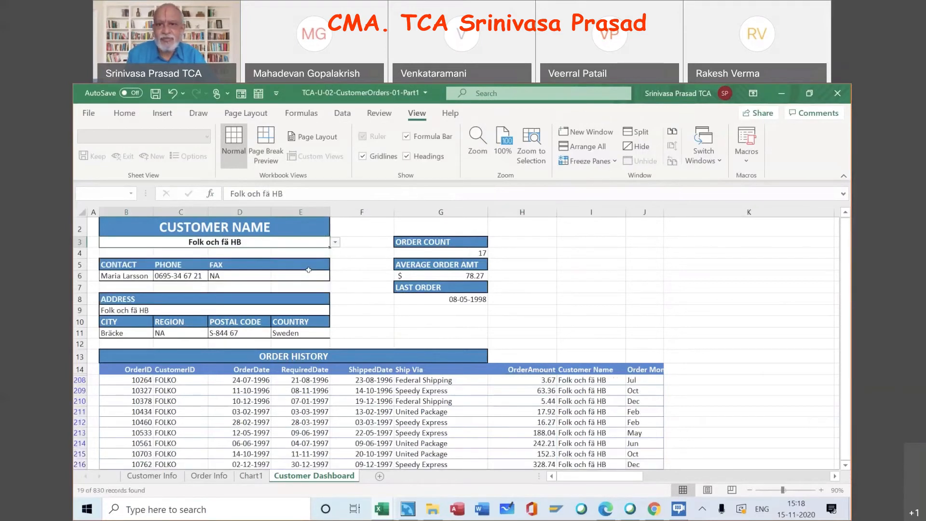
- Review the arguments of the AVERAGE formula in G6 and close them without changes
{"action": "left_click", "coordinate": [463, 277]}
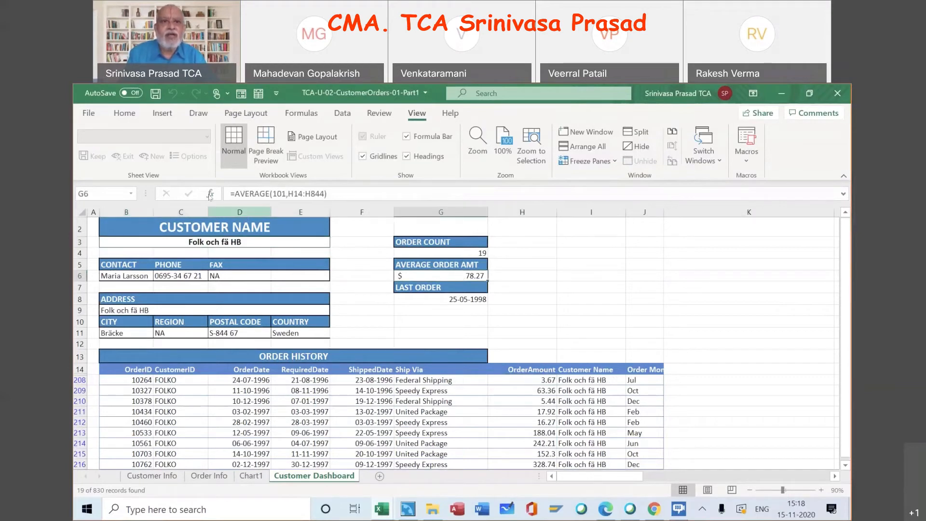
{"action": "left_click", "coordinate": [211, 194]}
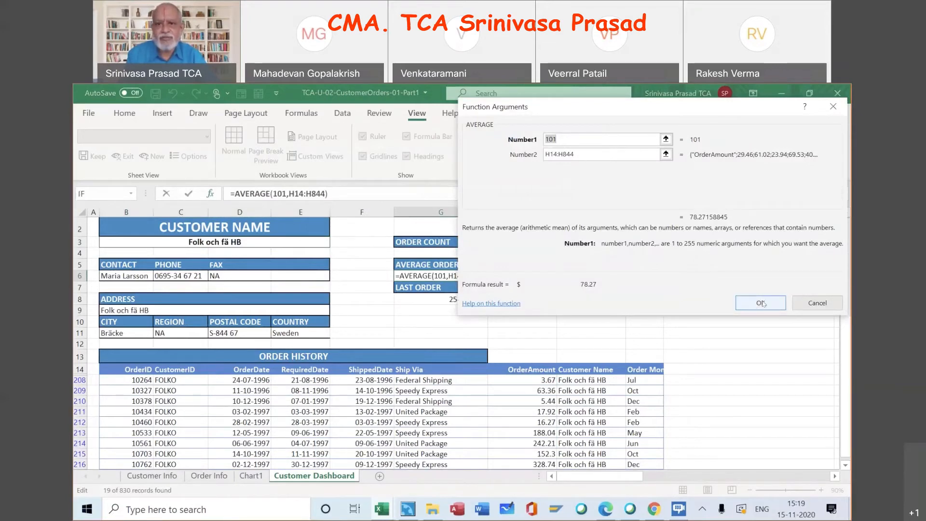
{"action": "left_click", "coordinate": [761, 304]}
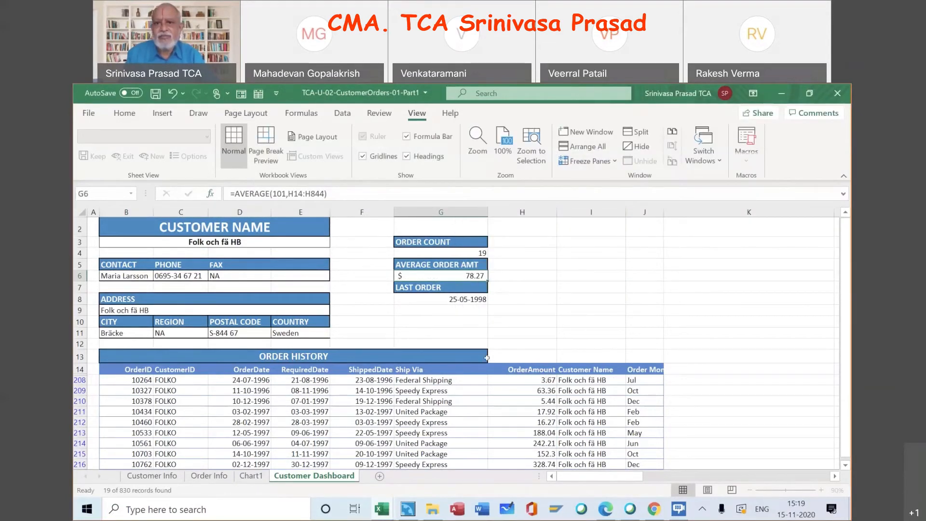
- Select Folk och fä HB's order amounts in H208:H226 and compare their average with G6
{"action": "scroll", "coordinate": [487, 358], "scroll_direction": "down", "scroll_amount": 1}
{"action": "scroll", "coordinate": [486, 357], "scroll_direction": "down", "scroll_amount": 1}
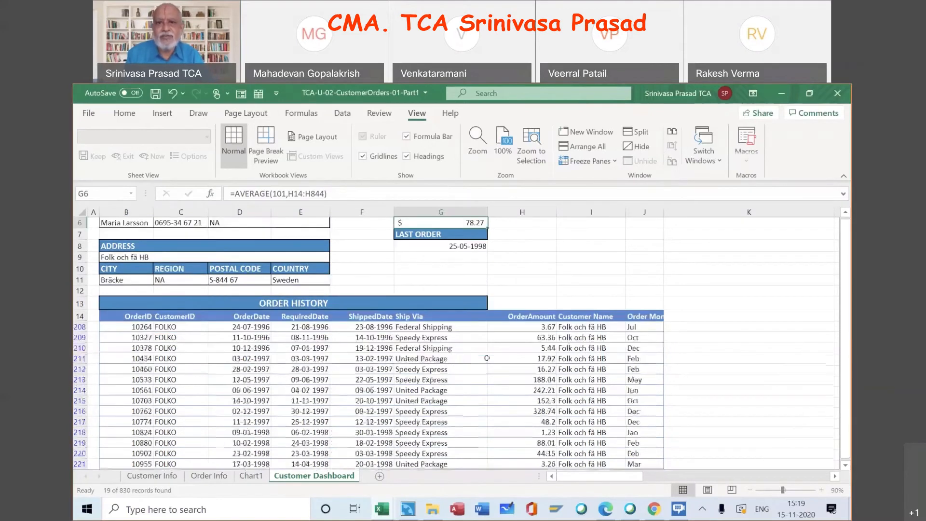
{"action": "scroll", "coordinate": [486, 358], "scroll_direction": "down", "scroll_amount": 1}
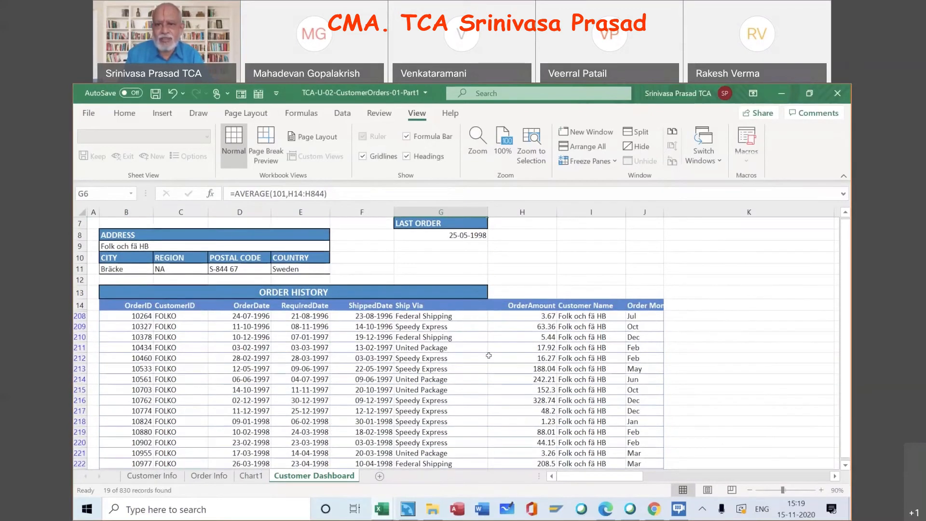
{"action": "scroll", "coordinate": [489, 355], "scroll_direction": "down", "scroll_amount": 1}
{"action": "left_click", "coordinate": [515, 291]}
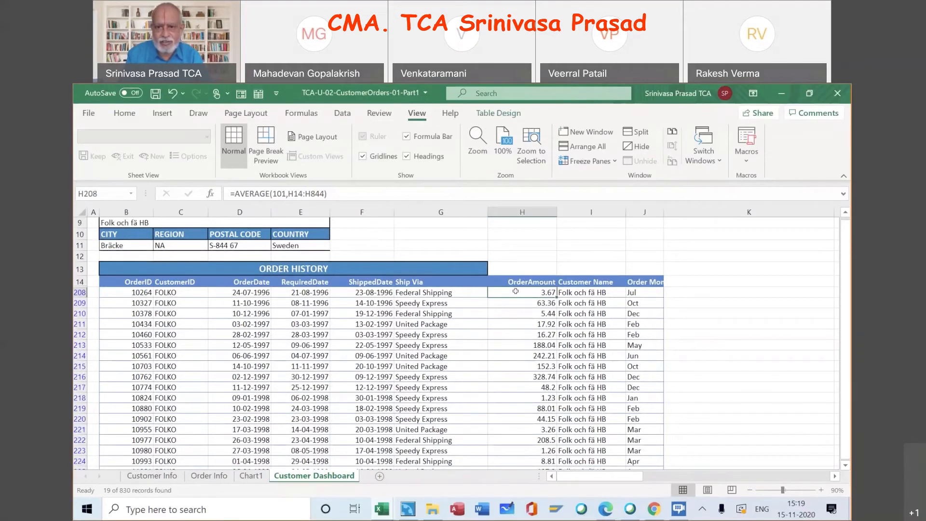
{"action": "scroll", "coordinate": [519, 370], "scroll_direction": "down", "scroll_amount": 3}
{"action": "left_click", "coordinate": [520, 390], "text": "shift"}
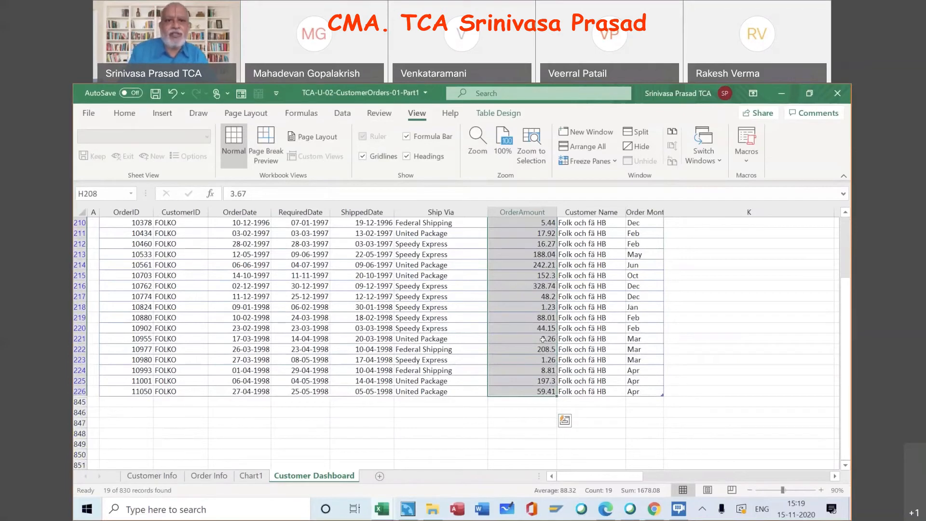
{"action": "scroll", "coordinate": [542, 339], "scroll_direction": "up", "scroll_amount": 5}
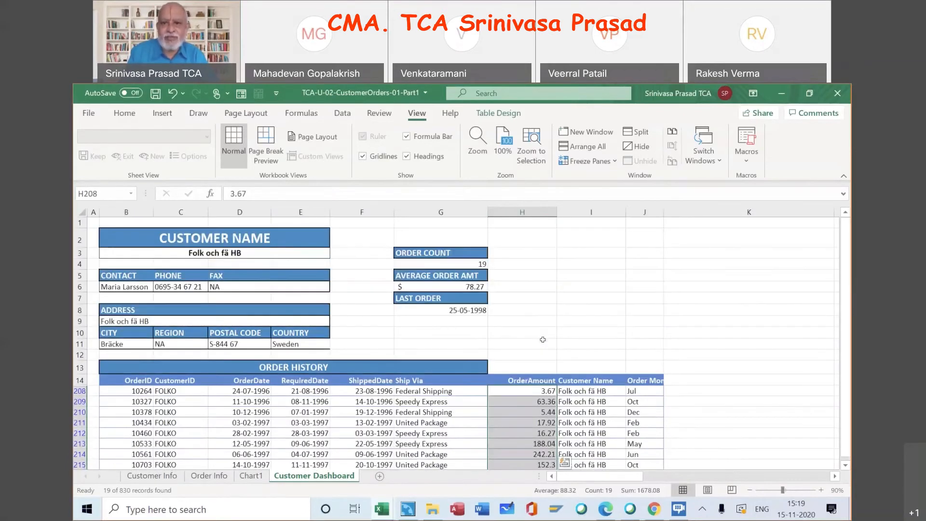
{"action": "left_click", "coordinate": [464, 286]}
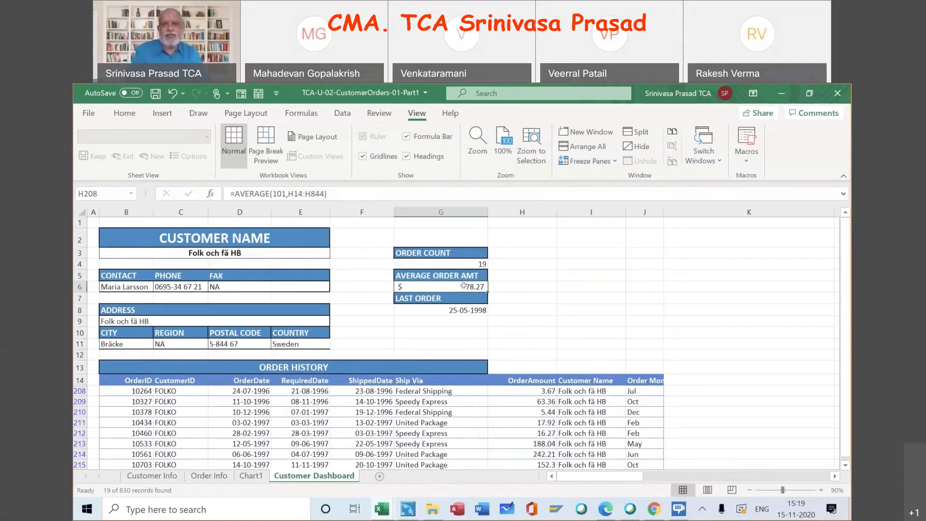
{"action": "left_click", "coordinate": [534, 388]}
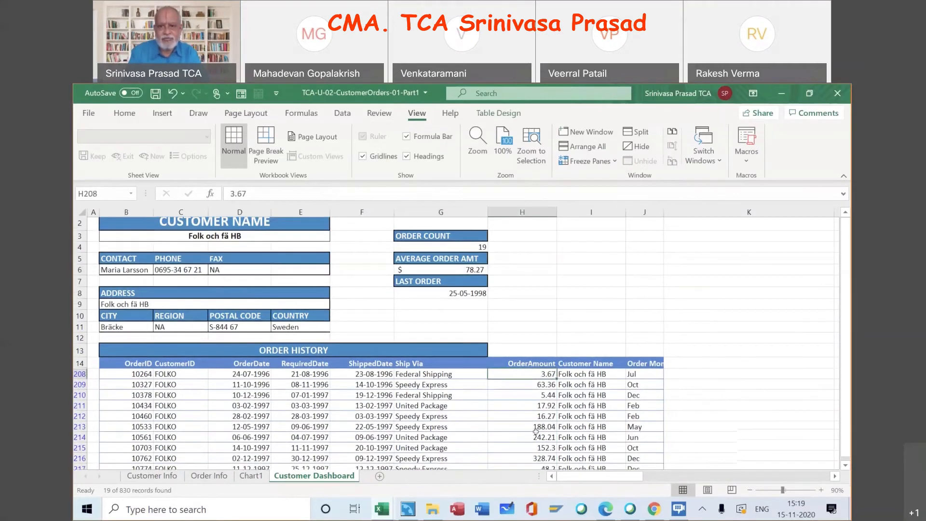
{"action": "scroll", "coordinate": [535, 430], "scroll_direction": "down", "scroll_amount": 4}
{"action": "left_click", "coordinate": [531, 413], "text": "shift"}
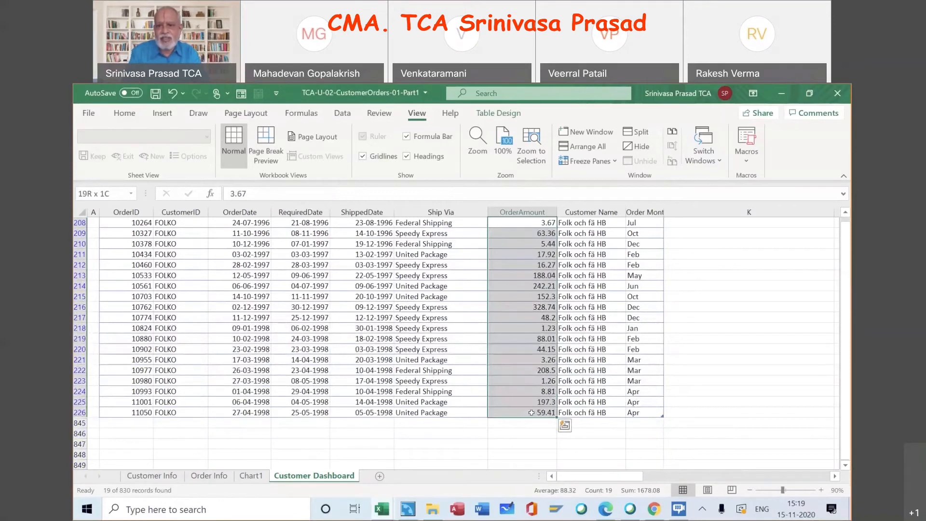
{"action": "scroll", "coordinate": [494, 349], "scroll_direction": "up", "scroll_amount": 5}
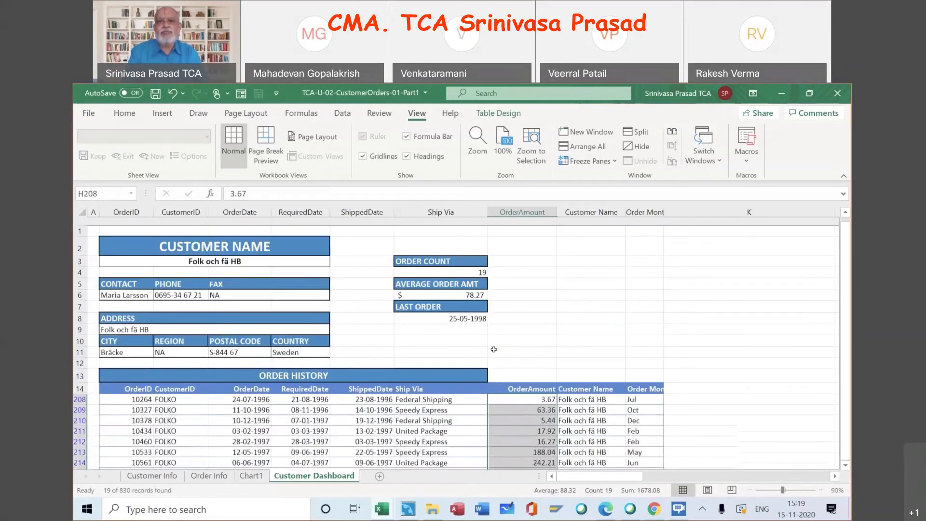
- Set the function number of the SUBTOTAL formula in the last order cell G8 to 101
{"action": "left_click", "coordinate": [468, 307]}
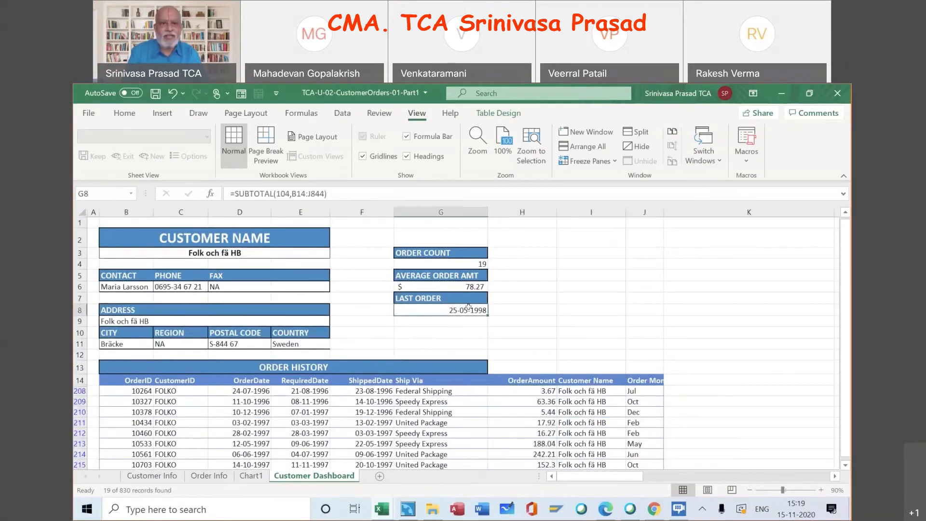
{"action": "left_click", "coordinate": [212, 195]}
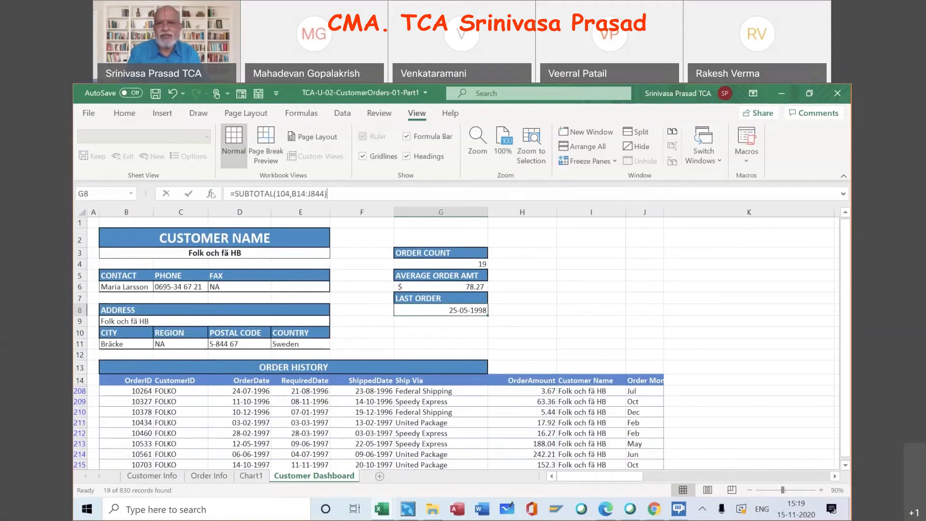
{"action": "left_click", "coordinate": [579, 136]}
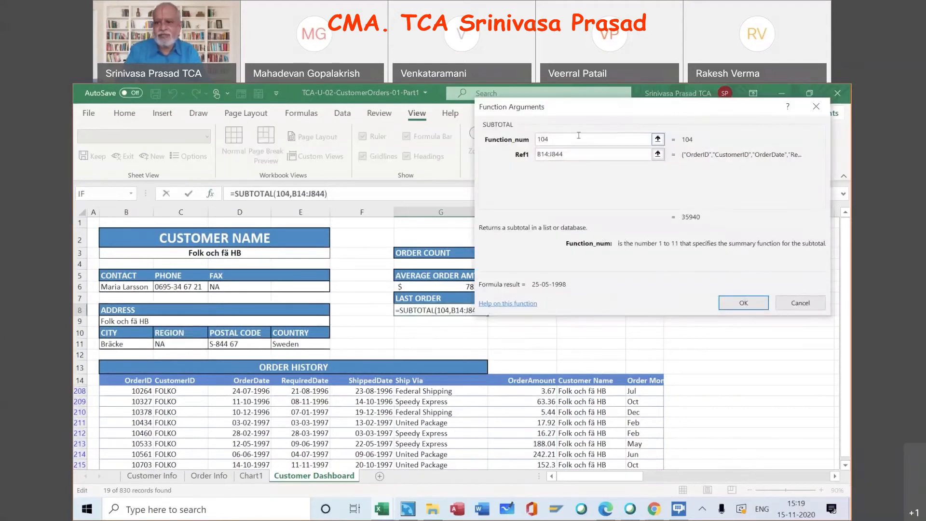
{"action": "key", "text": "BackSpace"}
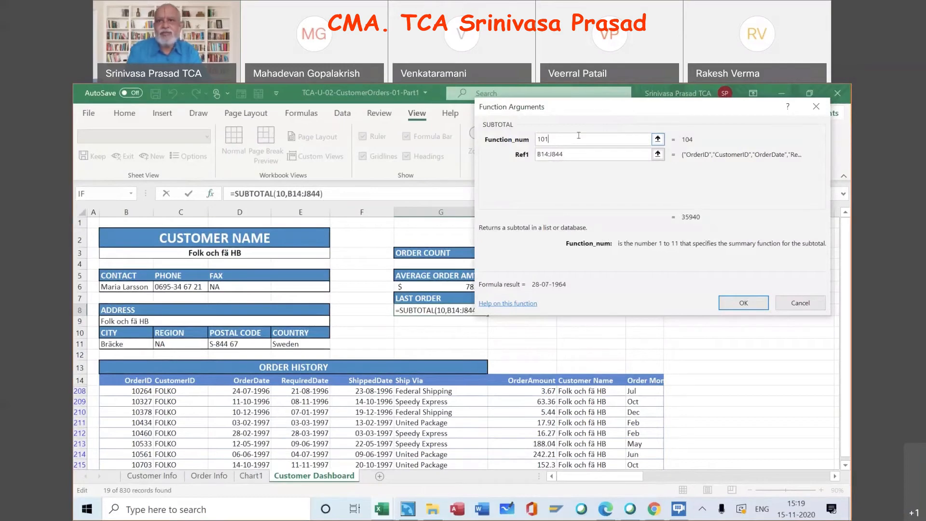
{"action": "type", "text": "1"}
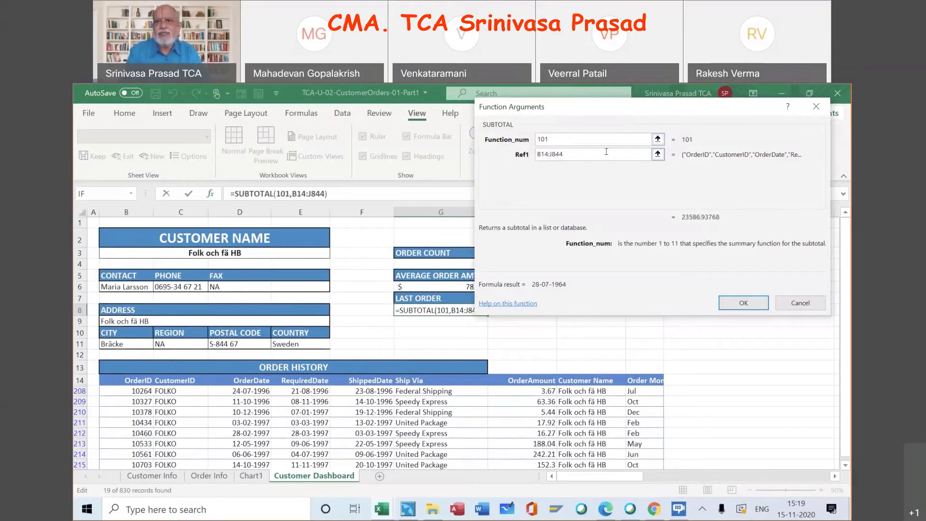
- Replace the reference of G8's SUBTOTAL formula with the OrderDate range D14:D226, apply it and compare with the order history
{"action": "left_click", "coordinate": [606, 151]}
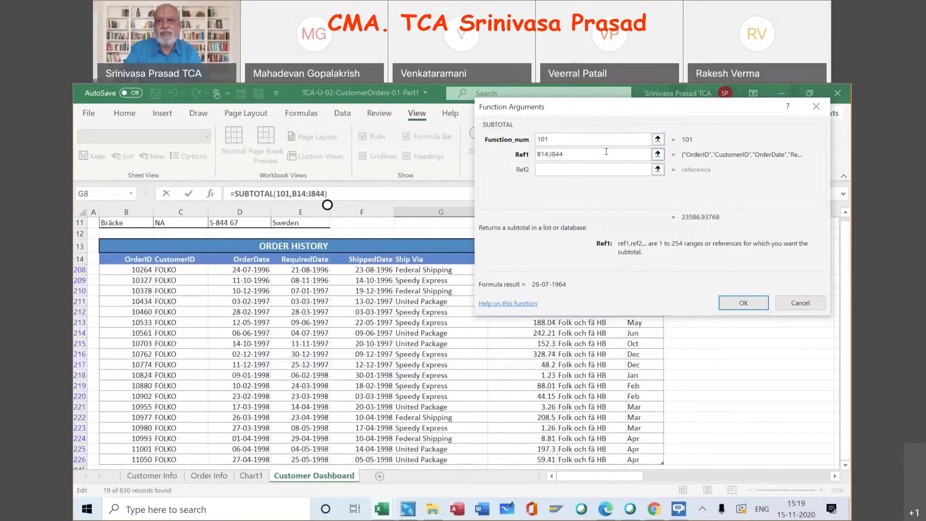
{"action": "key", "text": "BackSpace"}
{"action": "key", "text": "BackSpace"}
{"action": "key", "text": "BackSpace"}
{"action": "key", "text": "BackSpace"}
{"action": "key", "text": "BackSpace"}
{"action": "key", "text": "BackSpace"}
{"action": "key", "text": "BackSpace"}
{"action": "key", "text": "BackSpace"}
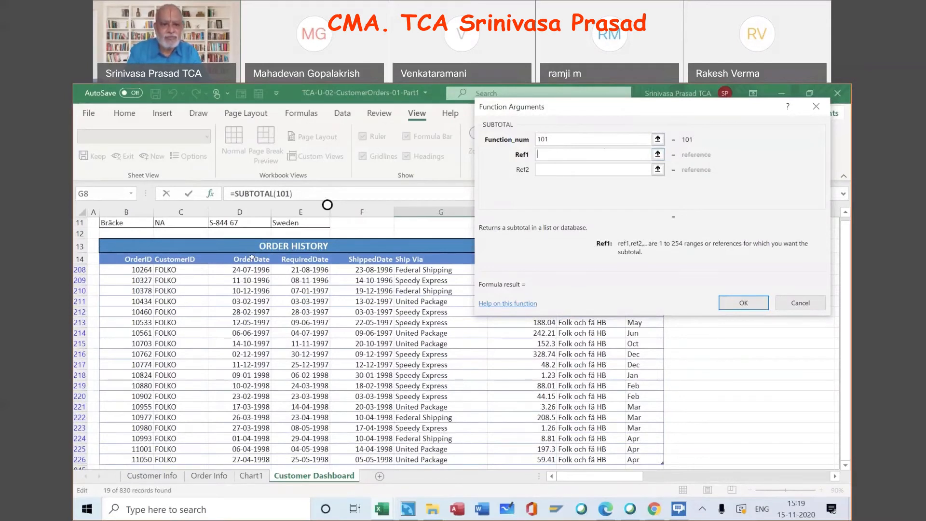
{"action": "left_click", "coordinate": [252, 259]}
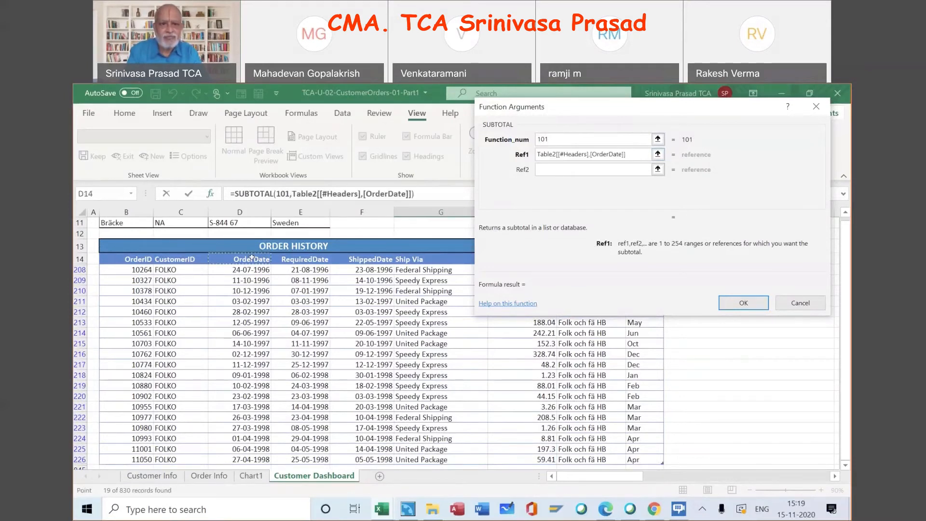
{"action": "scroll", "coordinate": [252, 257], "scroll_direction": "down", "scroll_amount": 2}
{"action": "left_click", "coordinate": [246, 412], "text": "shift"}
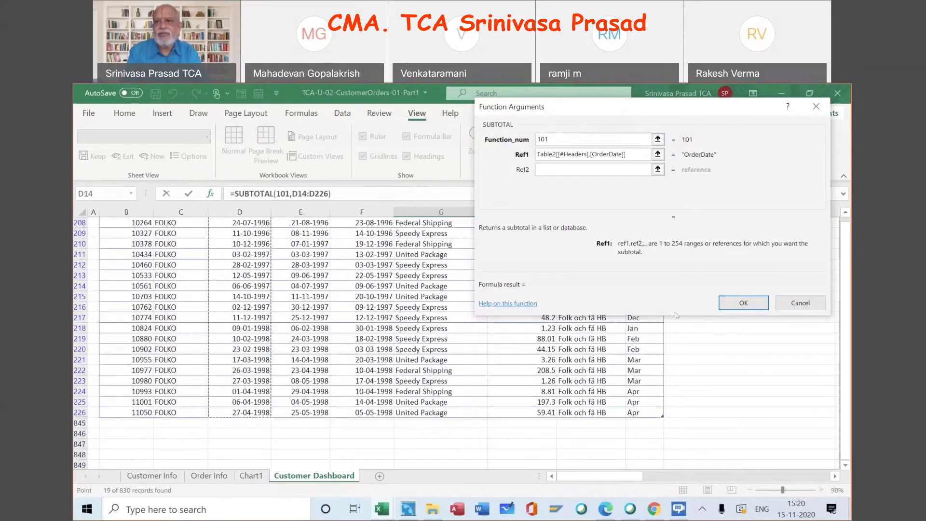
{"action": "left_click", "coordinate": [743, 301]}
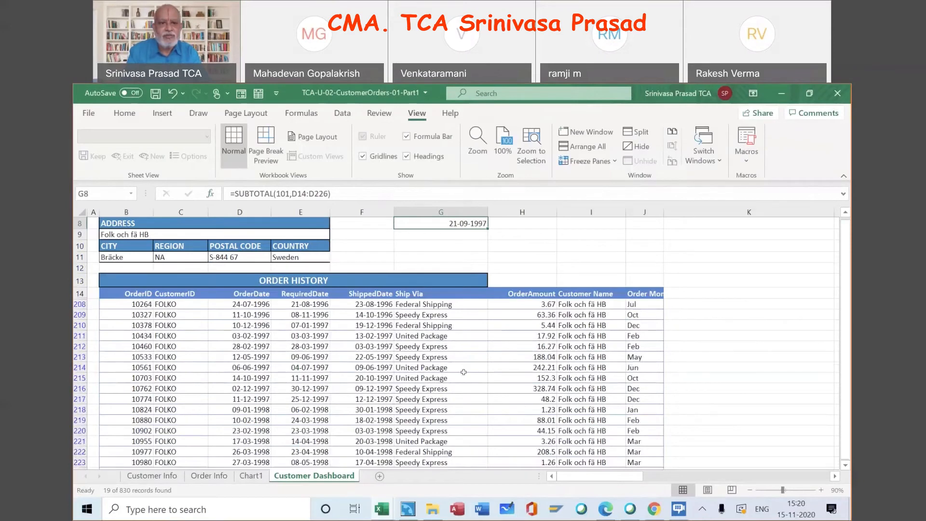
{"action": "scroll", "coordinate": [464, 372], "scroll_direction": "down", "scroll_amount": 2}
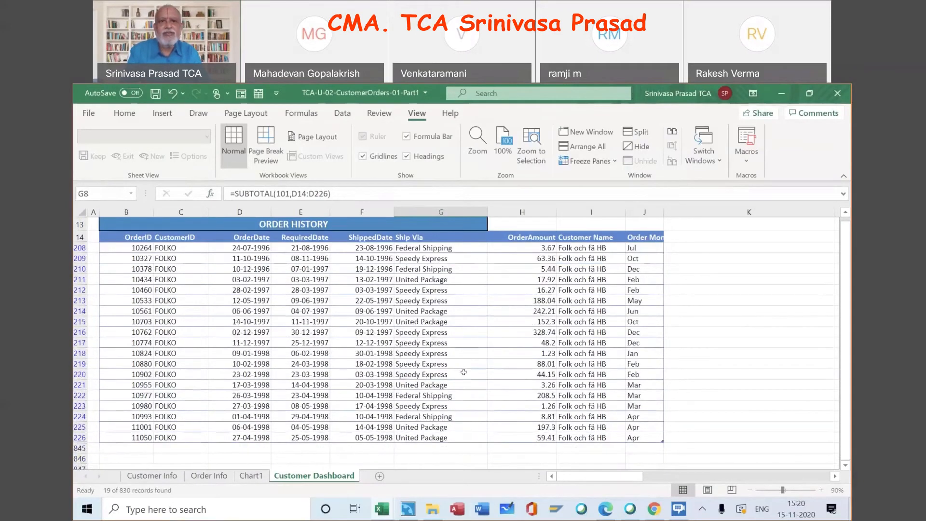
{"action": "scroll", "coordinate": [463, 372], "scroll_direction": "up", "scroll_amount": 4}
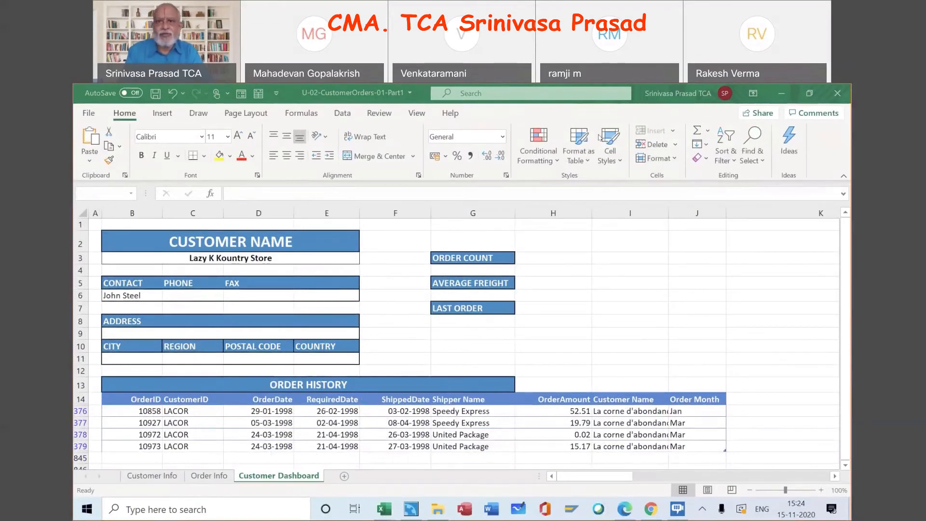
- Switch to the TCA-U-02-CustomerOrders-01-Part1 workbook and check the formulas for order count, average order amount and last order
{"action": "left_click", "coordinate": [487, 319]}
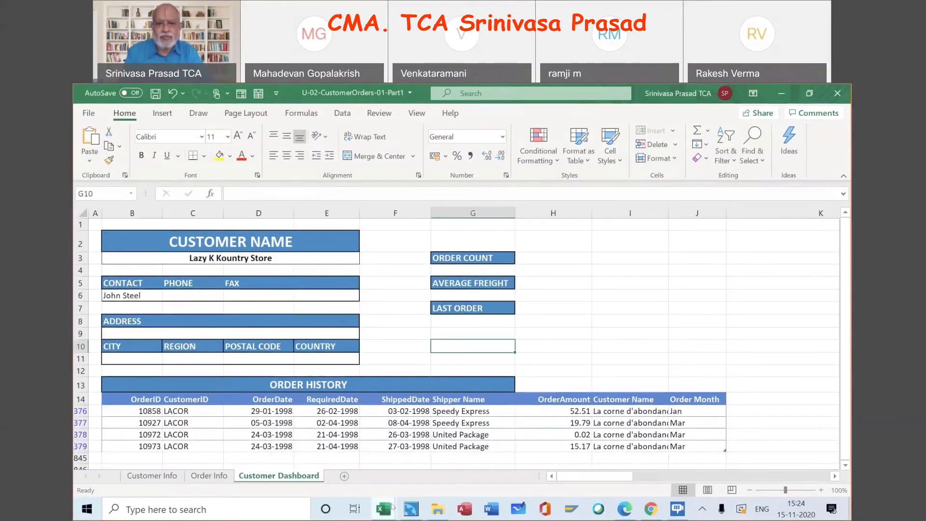
{"action": "mouse_move", "coordinate": [392, 506]}
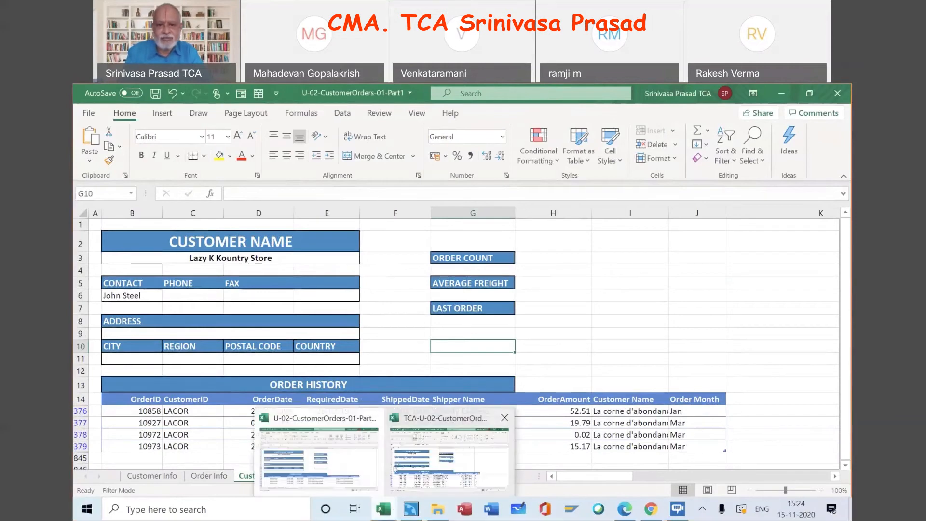
{"action": "left_click", "coordinate": [490, 460]}
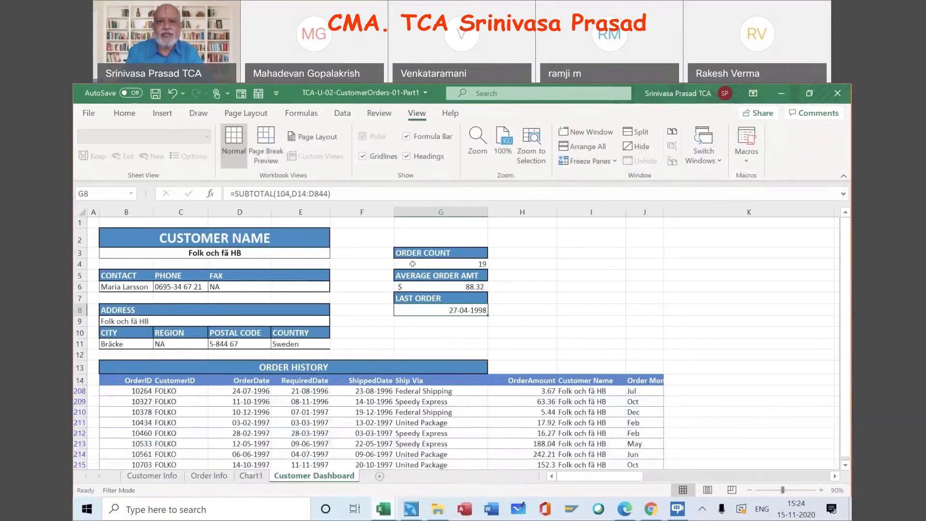
{"action": "left_click", "coordinate": [412, 264]}
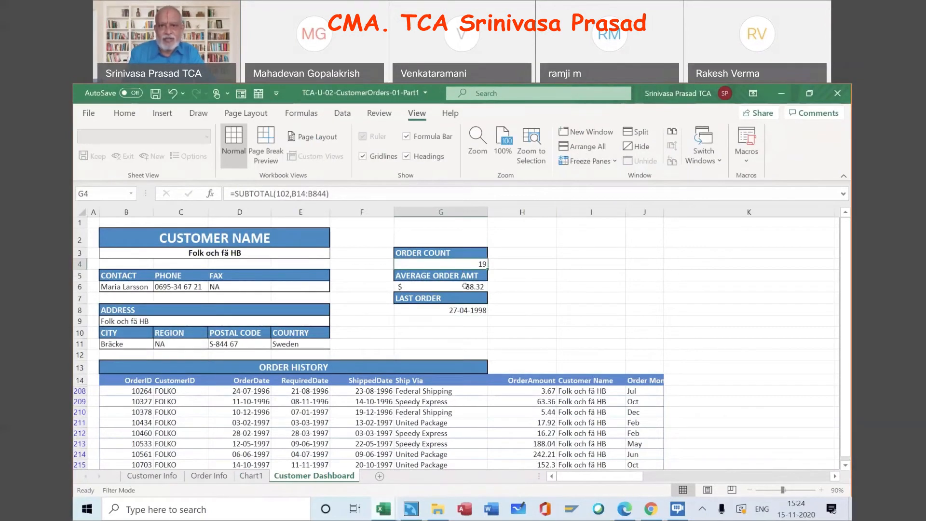
{"action": "left_click", "coordinate": [464, 286]}
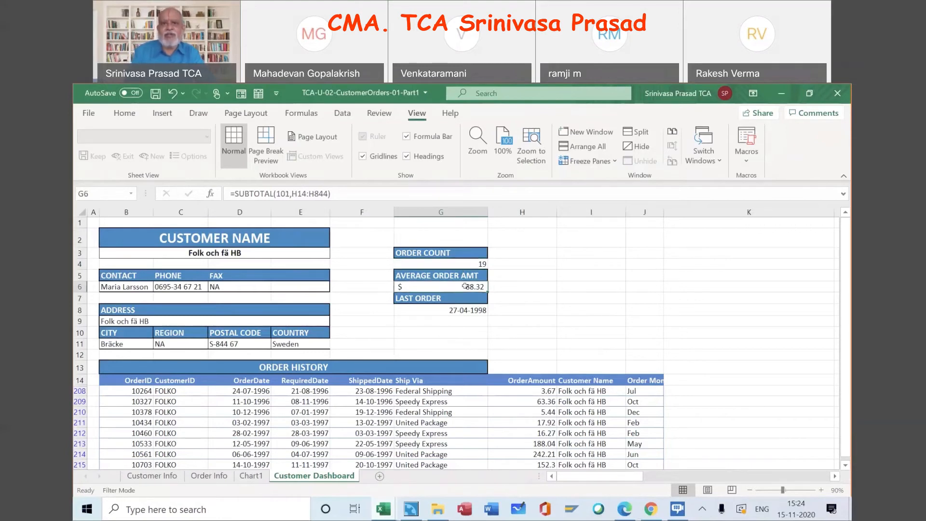
{"action": "left_click", "coordinate": [458, 308]}
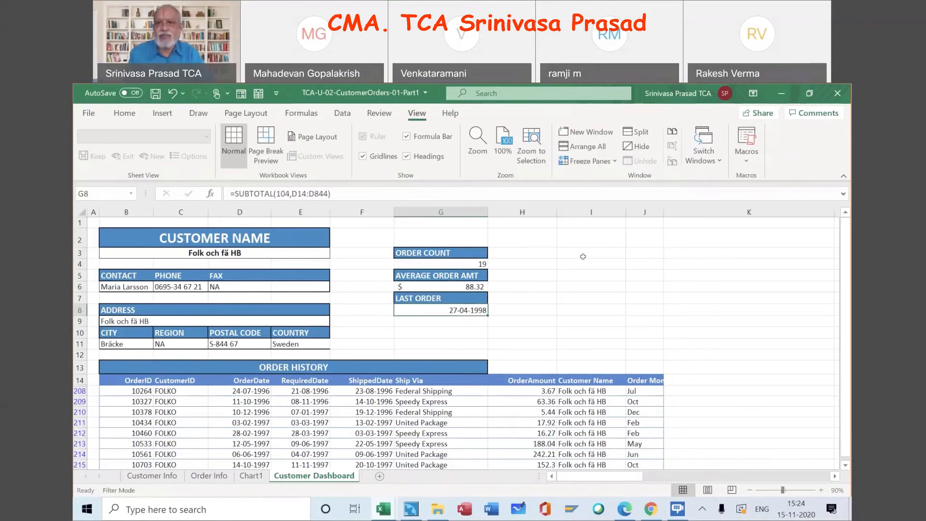
- Start a SUBTOTAL formula in I3, look through its available function numbers up to 111, and discard the entry
{"action": "left_click", "coordinate": [583, 257]}
{"action": "type", "text": "="}
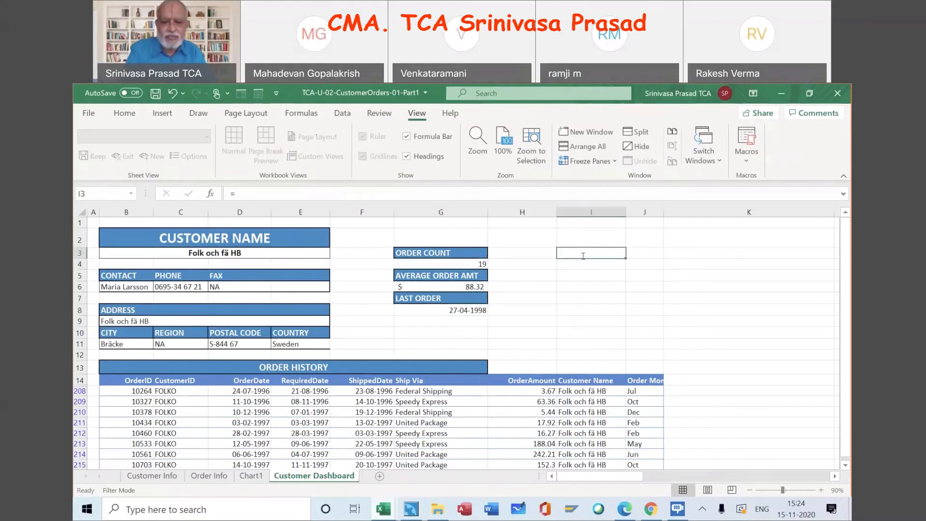
{"action": "type", "text": "subt"}
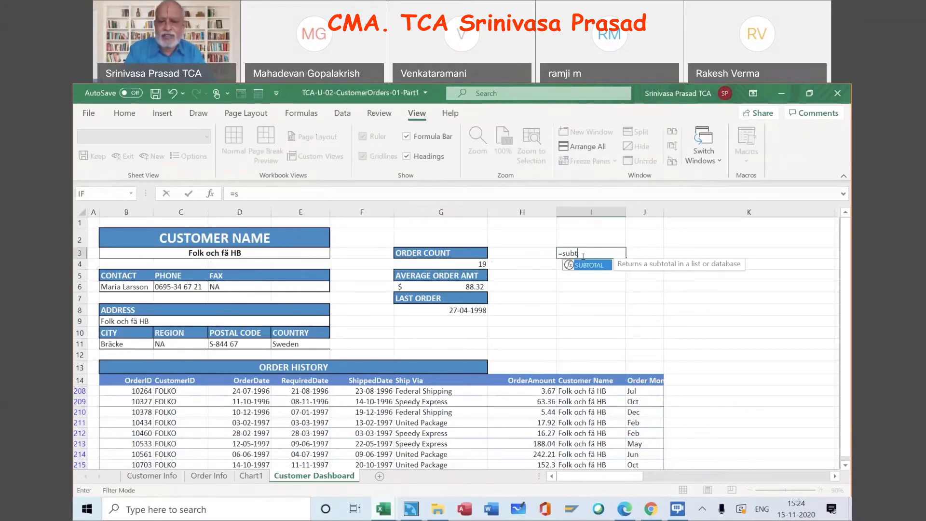
{"action": "type", "text": "otal("}
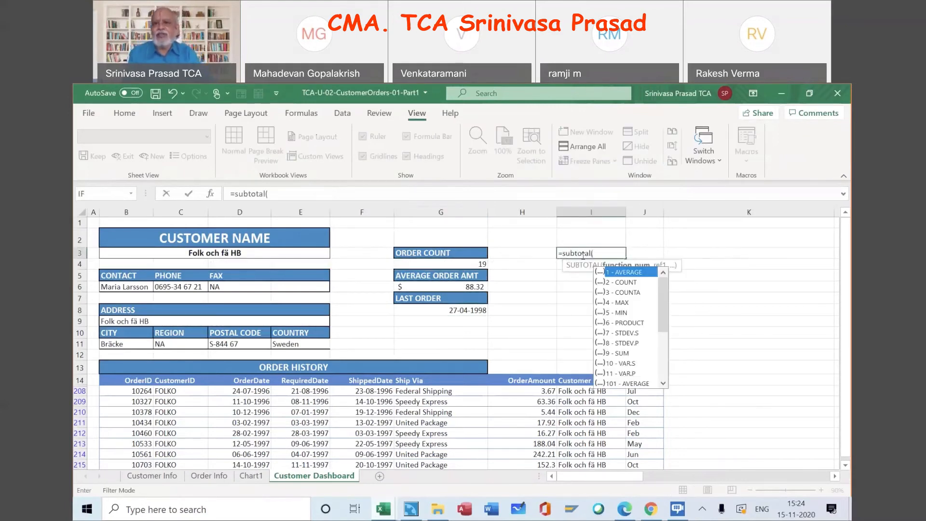
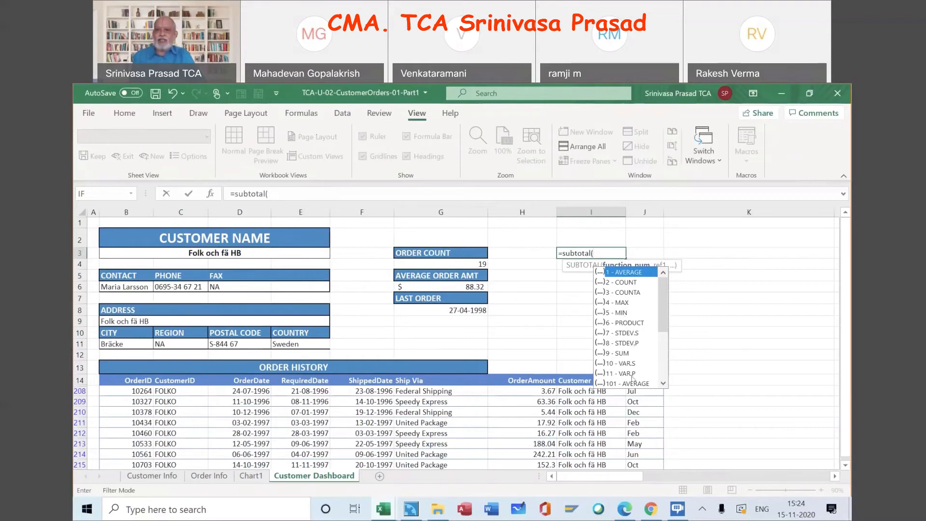
{"action": "left_click", "coordinate": [663, 383]}
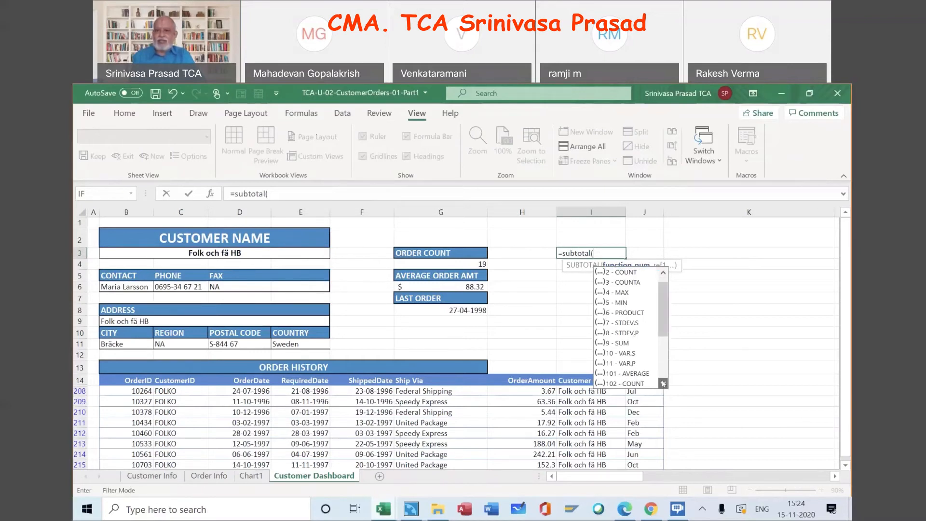
{"action": "left_click", "coordinate": [663, 383]}
{"action": "left_click", "coordinate": [663, 383]}
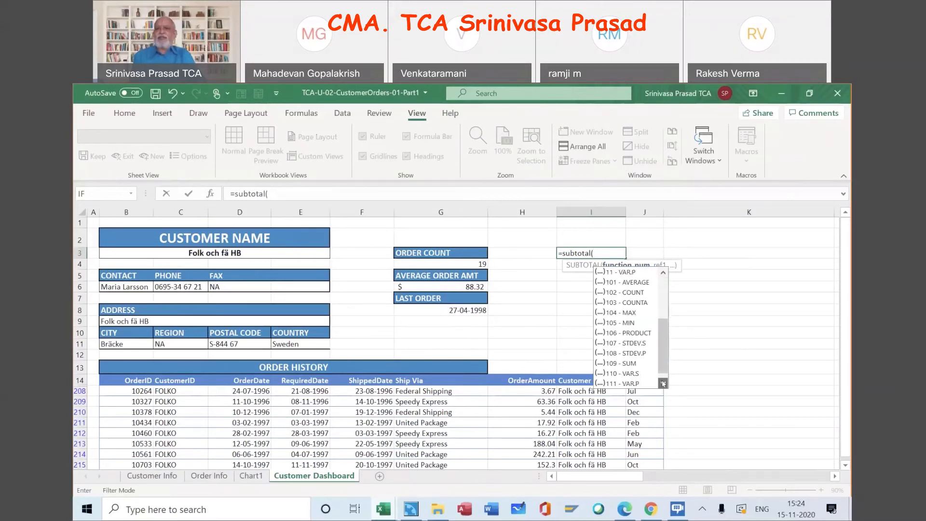
{"action": "left_click", "coordinate": [663, 284]}
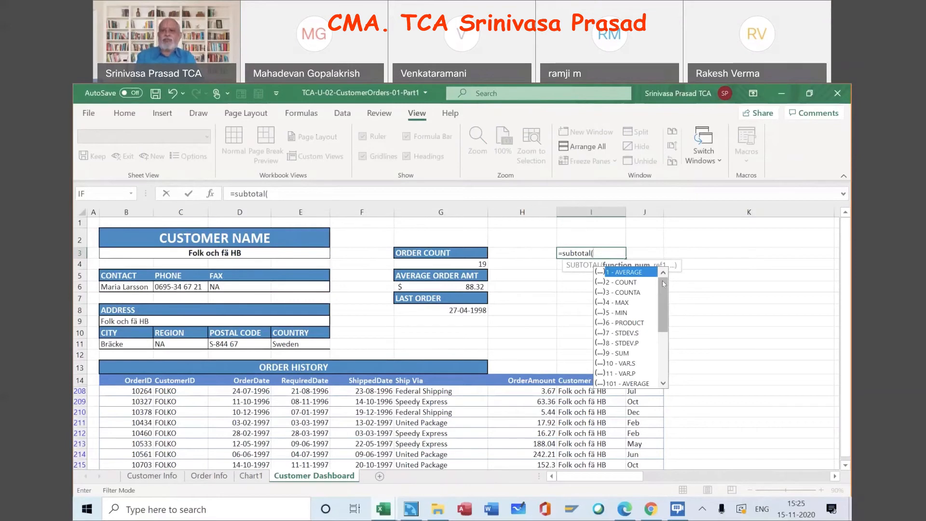
{"action": "left_click", "coordinate": [704, 317]}
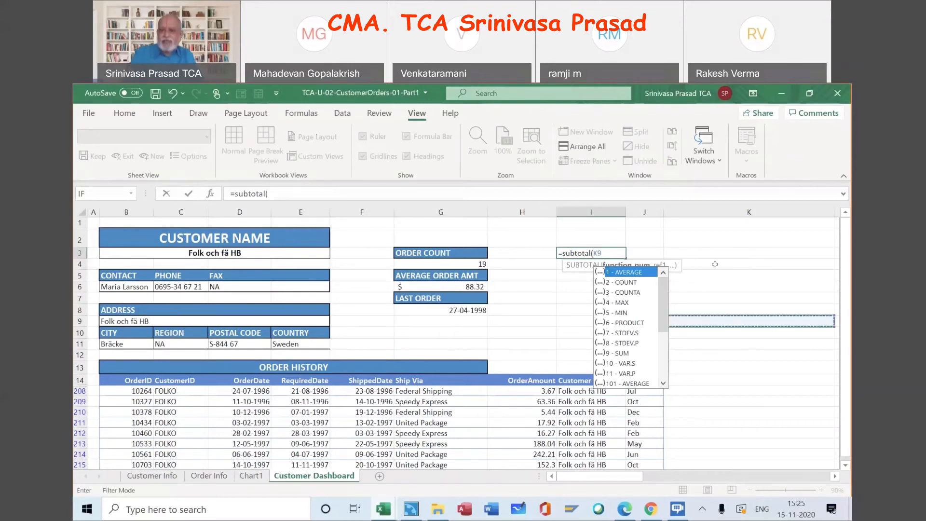
{"action": "key", "text": "BackSpace"}
{"action": "key", "text": "BackSpace"}
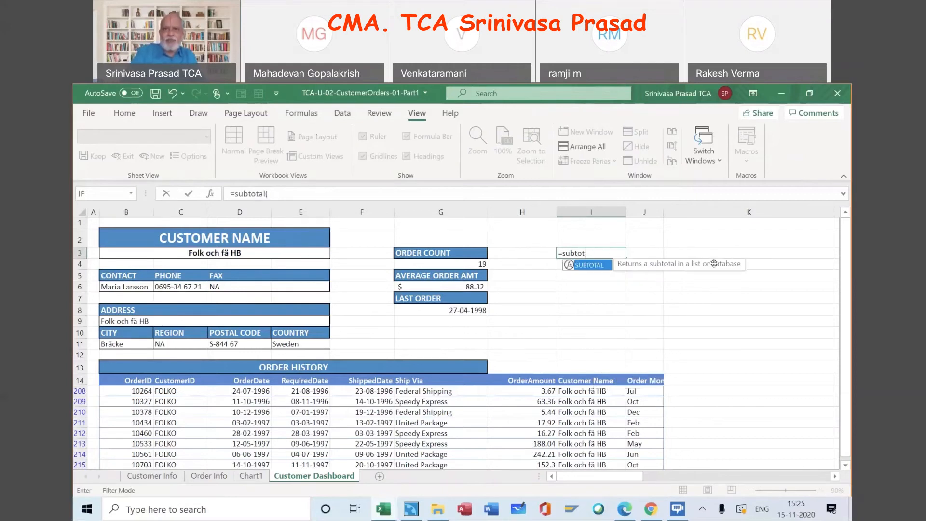
{"action": "key", "text": "Escape"}
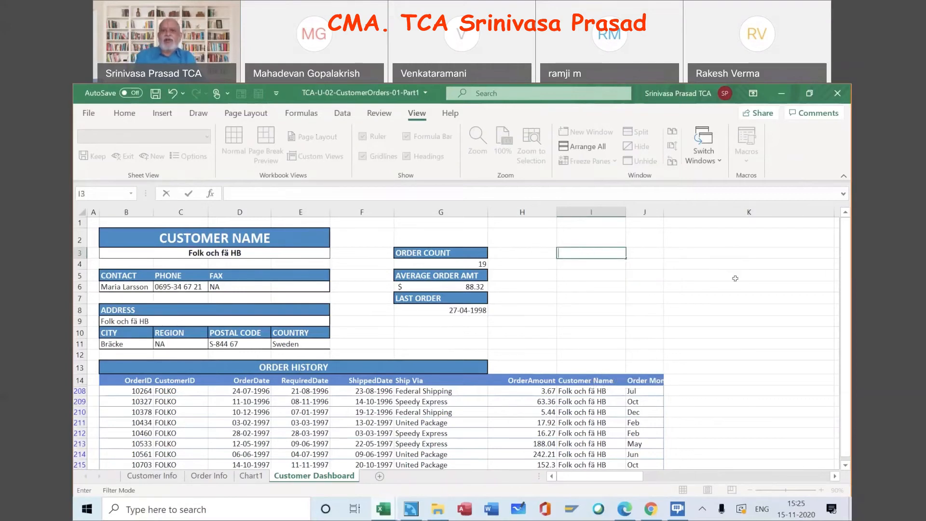
- Choose Galería del gastrónomo as the dashboard customer
{"action": "left_click", "coordinate": [515, 326]}
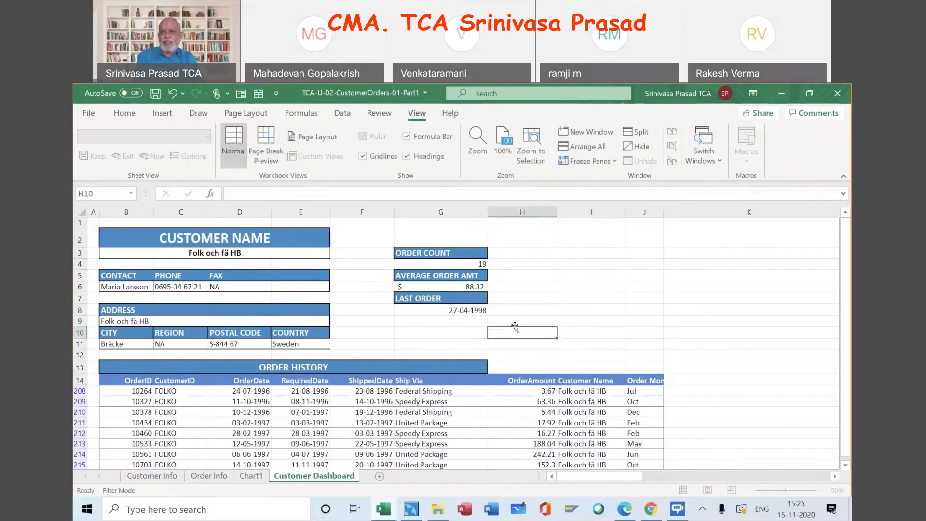
{"action": "left_click", "coordinate": [272, 254]}
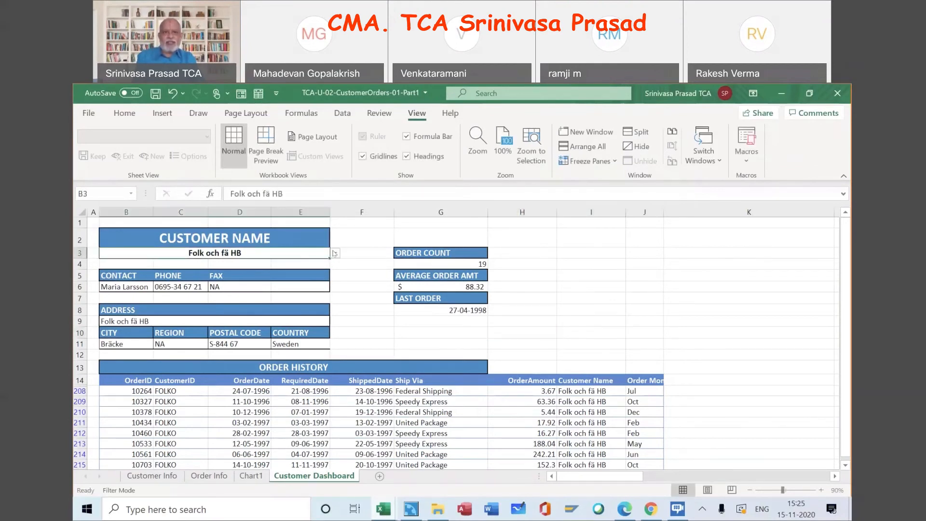
{"action": "left_click", "coordinate": [334, 253]}
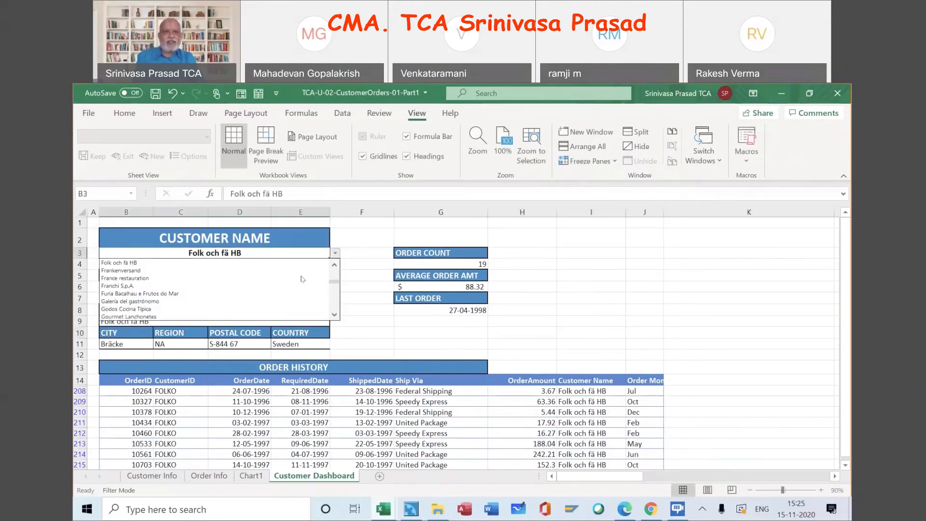
{"action": "left_click", "coordinate": [286, 300]}
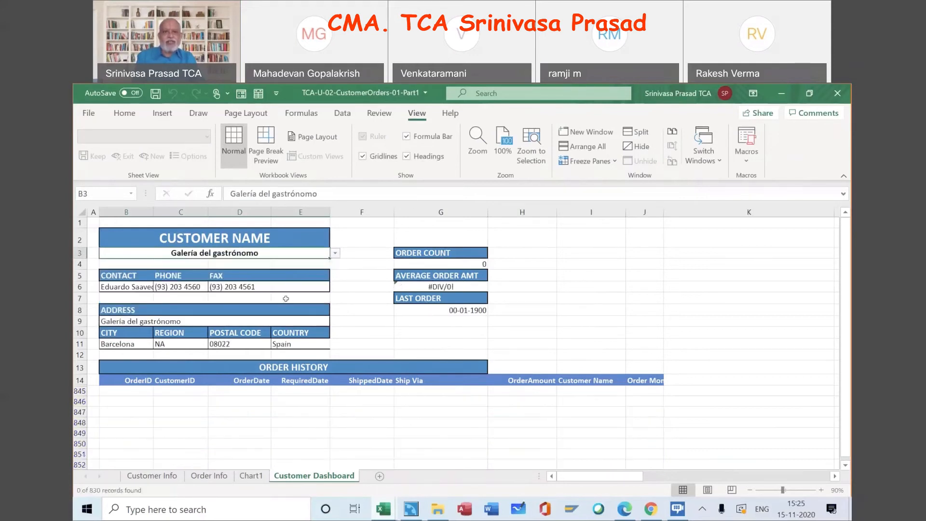
- Choose Hanari Carnes as the dashboard customer and look over the filtered order history
{"action": "left_click", "coordinate": [335, 254]}
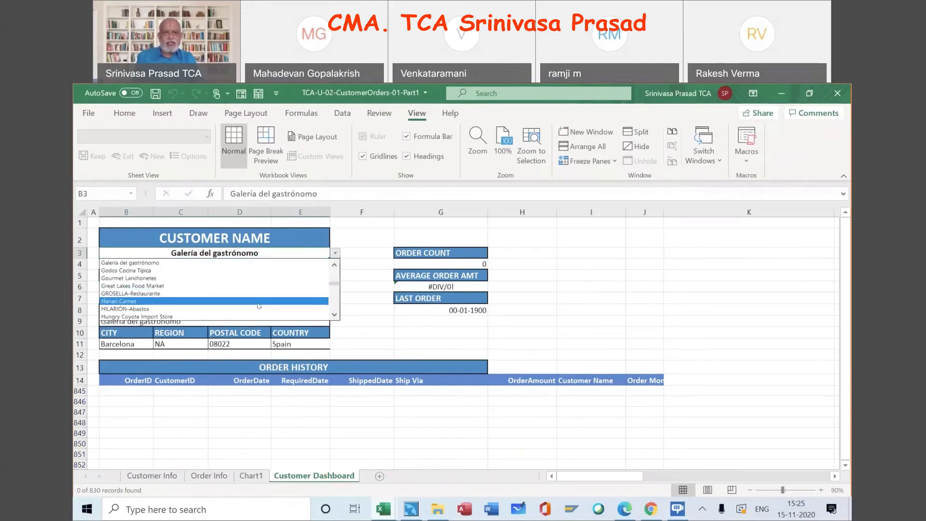
{"action": "left_click", "coordinate": [257, 302]}
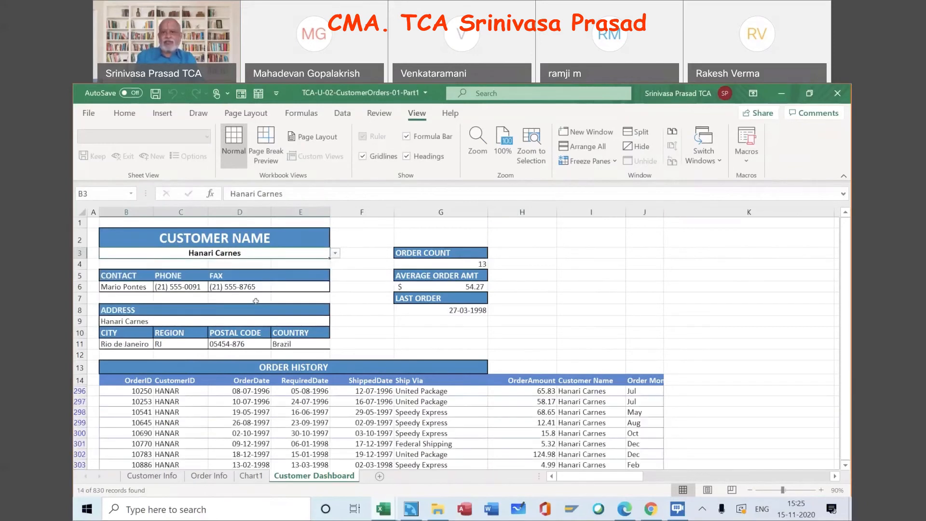
{"action": "scroll", "coordinate": [688, 415], "scroll_direction": "down", "scroll_amount": 4}
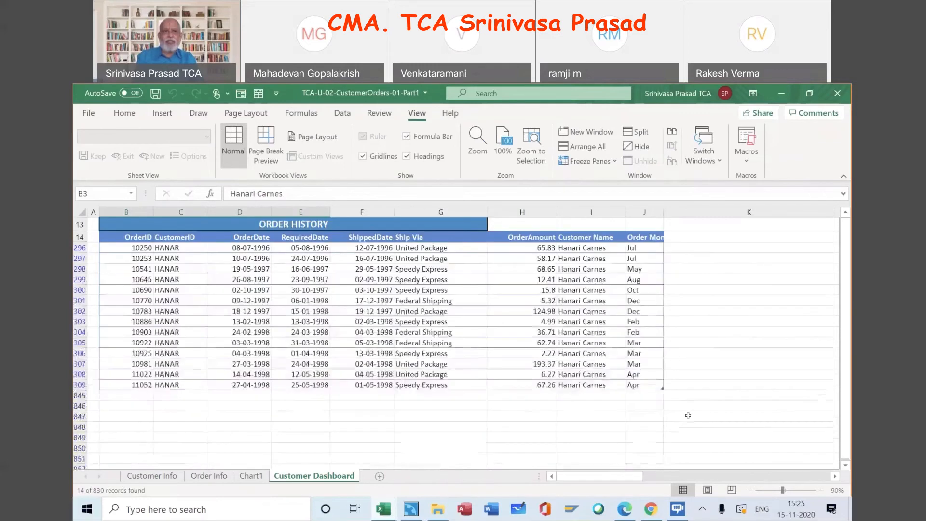
- Step through the filtered OrderID entries from first to last and compare their number with the dashboard's order count
{"action": "left_click", "coordinate": [139, 247]}
{"action": "key", "text": "Down"}
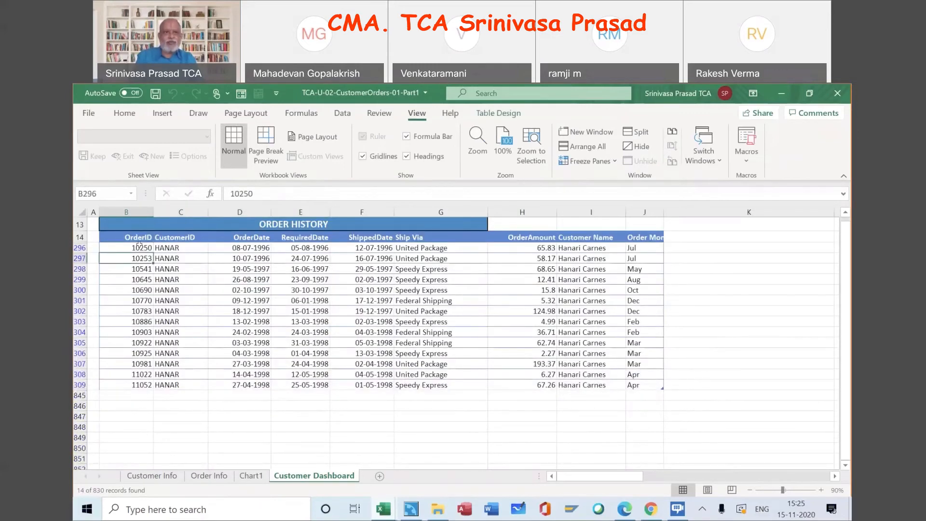
{"action": "key", "text": "Down"}
{"action": "key", "text": "Down"}
{"action": "key", "text": "Down"}
{"action": "key", "text": "Down"}
{"action": "key", "text": "Down"}
{"action": "key", "text": "Down"}
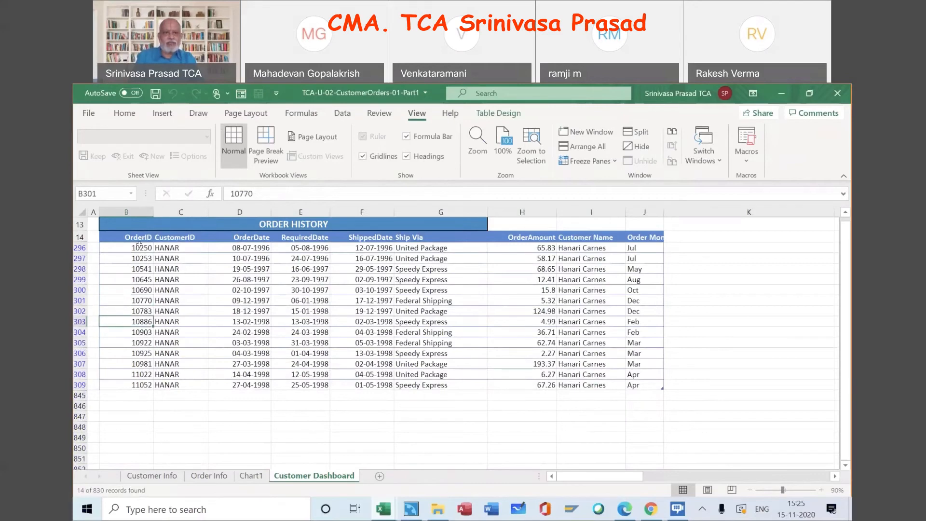
{"action": "key", "text": "Down"}
{"action": "key", "text": "Down"}
{"action": "key", "text": "Down"}
{"action": "key", "text": "Down"}
{"action": "key", "text": "Down"}
{"action": "key", "text": "Down"}
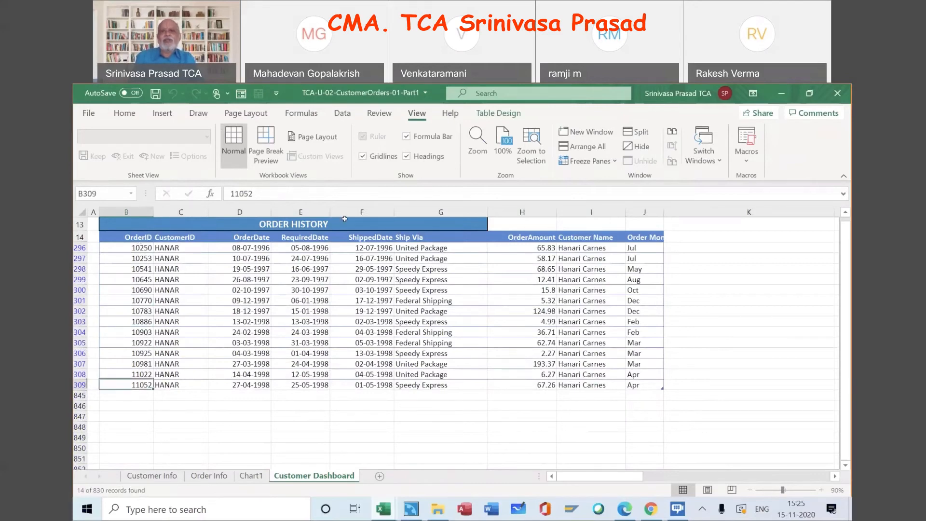
{"action": "scroll", "coordinate": [545, 424], "scroll_direction": "up", "scroll_amount": 4}
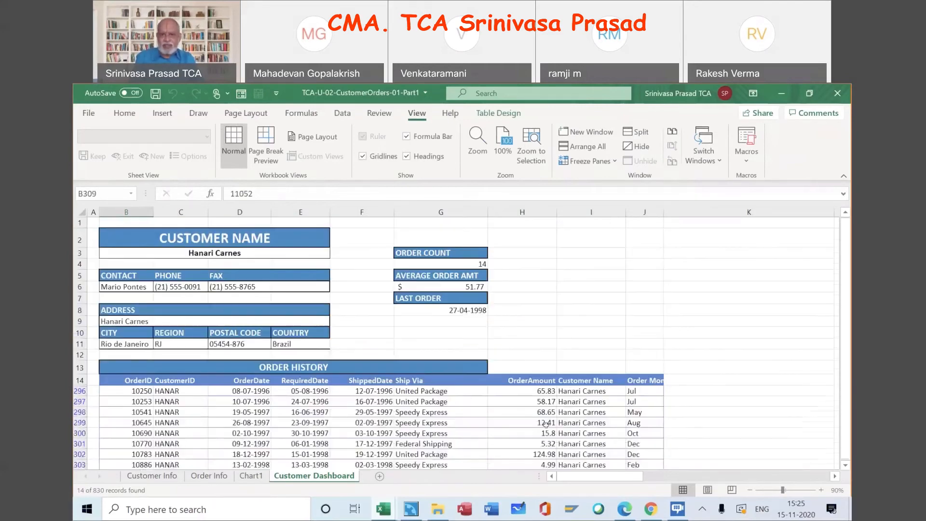
- Select all filtered OrderAmount values in H296:H309 and compare their average with the dashboard's average order amount
{"action": "scroll", "coordinate": [545, 424], "scroll_direction": "down", "scroll_amount": 1}
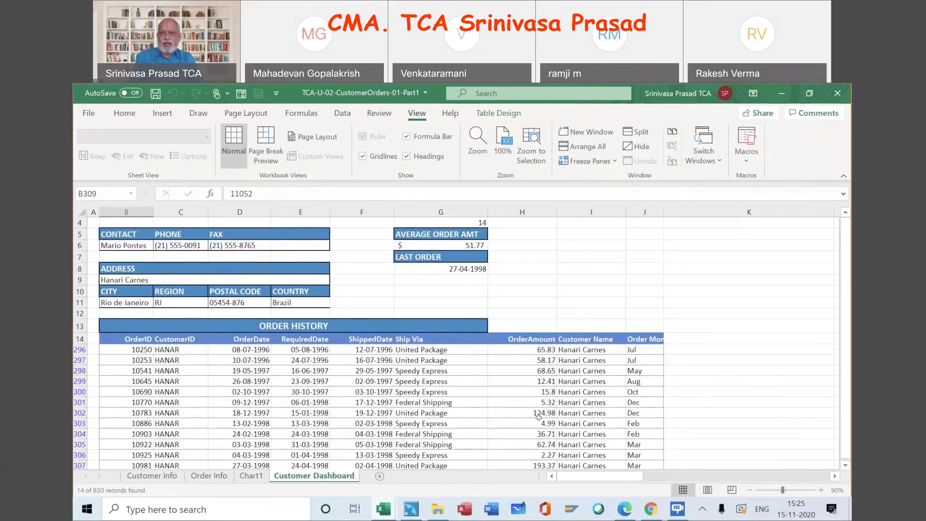
{"action": "scroll", "coordinate": [538, 417], "scroll_direction": "down", "scroll_amount": 2}
{"action": "left_click", "coordinate": [521, 265]}
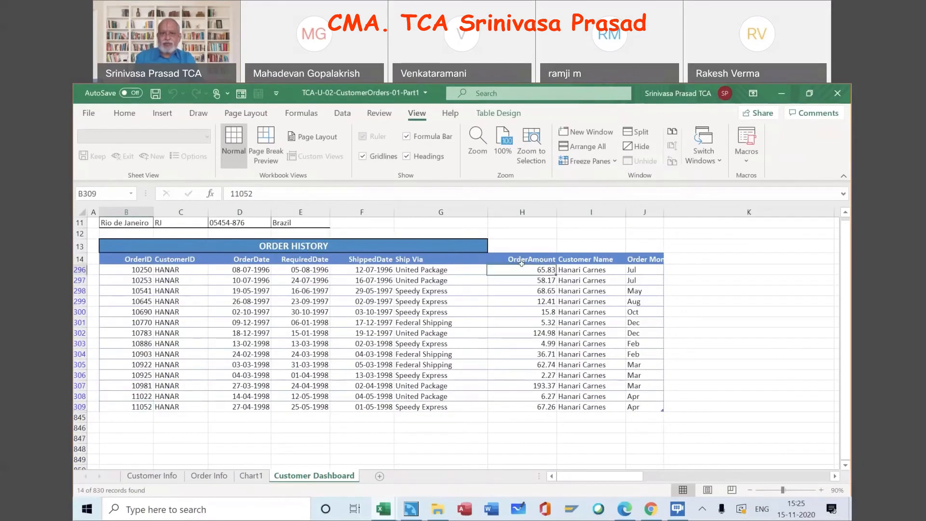
{"action": "key", "text": "shift+Down"}
{"action": "key", "text": "shift+Down"}
{"action": "key", "text": "shift+Down"}
{"action": "key", "text": "shift+Down"}
{"action": "key", "text": "shift+Down"}
{"action": "key", "text": "shift+Down"}
{"action": "key", "text": "shift+Down"}
{"action": "key", "text": "shift+Down"}
{"action": "key", "text": "shift+Down"}
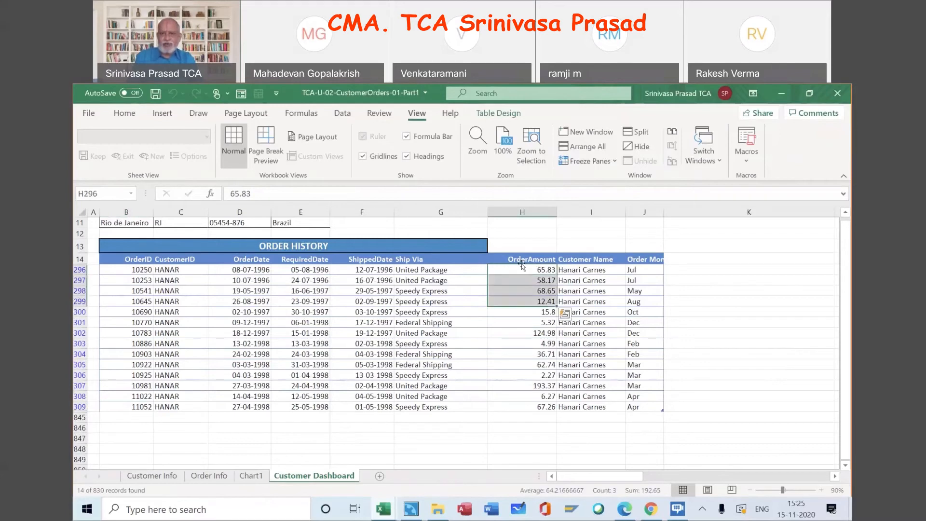
{"action": "key", "text": "shift+Down"}
{"action": "key", "text": "shift+Down"}
{"action": "key", "text": "shift+Down"}
{"action": "key", "text": "shift+Down"}
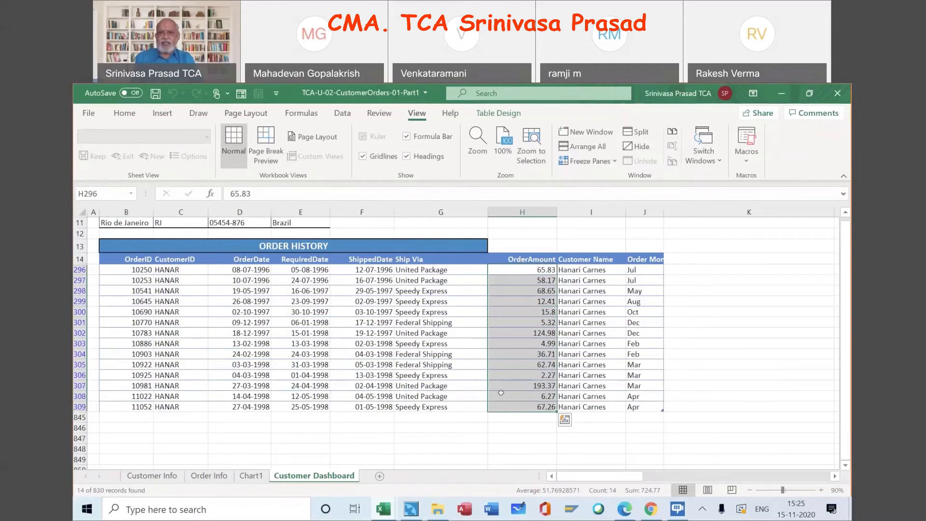
{"action": "scroll", "coordinate": [501, 393], "scroll_direction": "up", "scroll_amount": 4}
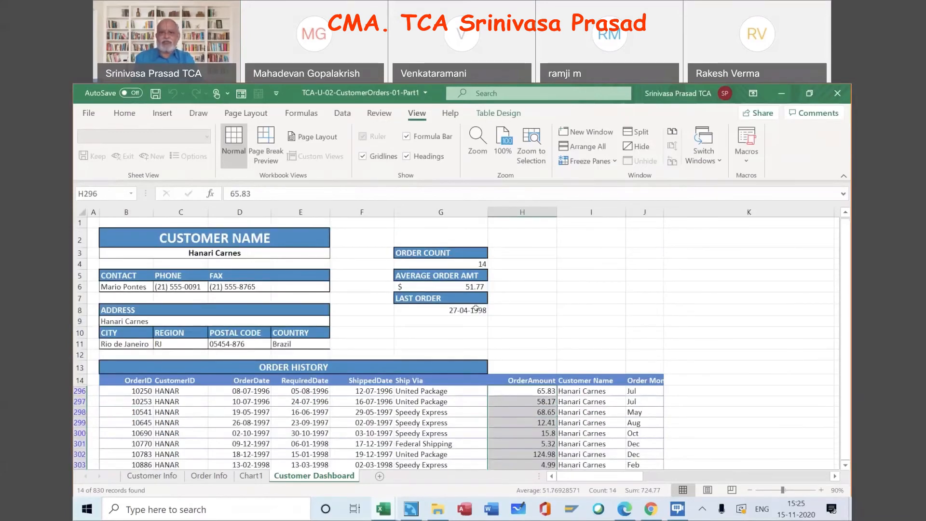
- Check the last order formula in G8 against the filtered OrderDate values from D296 to D309
{"action": "left_click", "coordinate": [473, 309]}
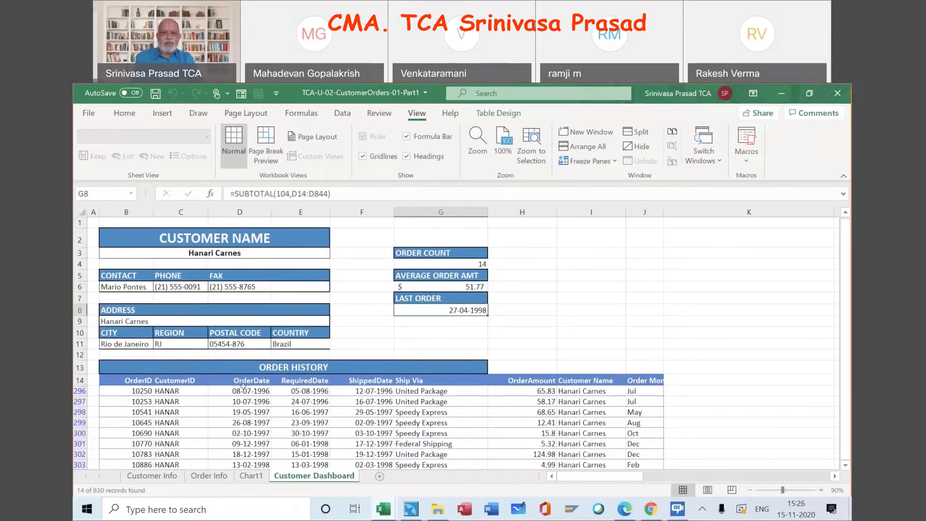
{"action": "left_click", "coordinate": [243, 388]}
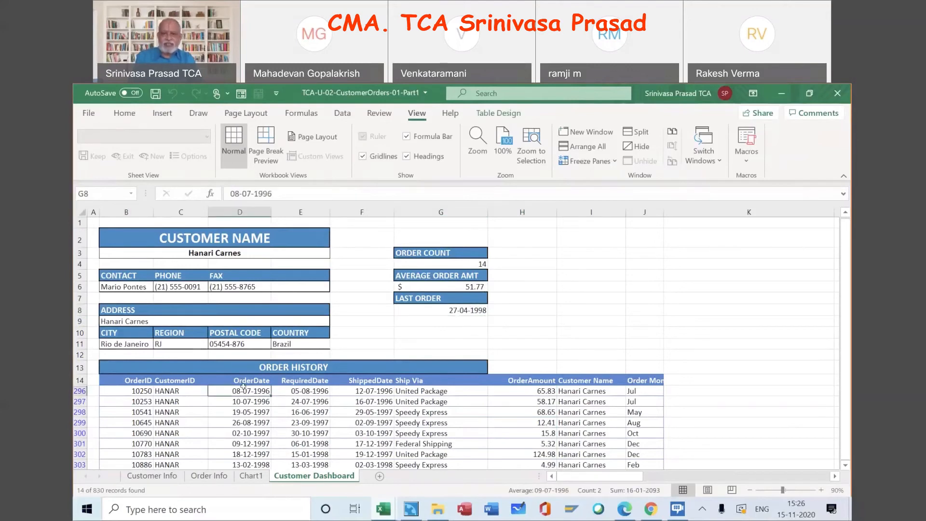
{"action": "left_click_drag", "start_coordinate": [243, 386], "coordinate": [247, 417]}
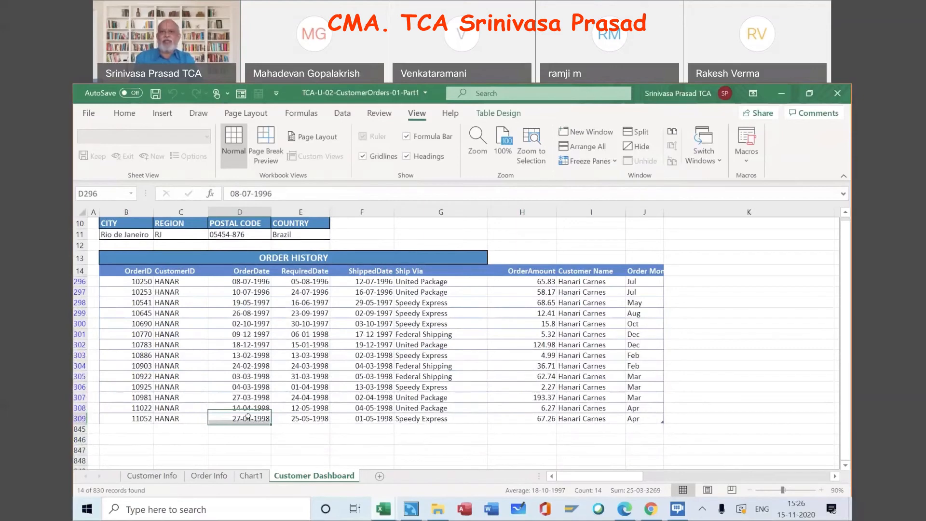
{"action": "scroll", "coordinate": [248, 417], "scroll_direction": "up", "scroll_amount": 3}
{"action": "left_click", "coordinate": [454, 311]}
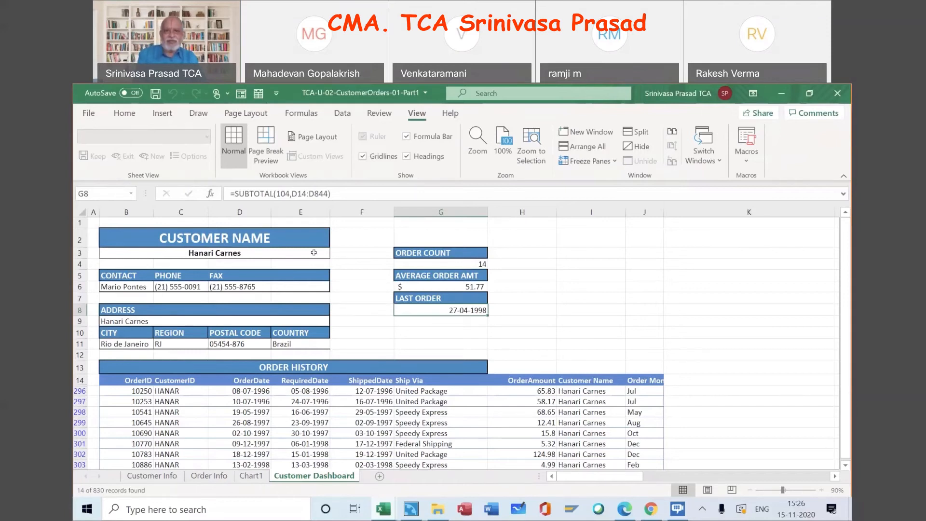
- Review the SUBTOTAL formulas behind the average order amount, last order and order count in G6, G8 and G4
{"action": "left_click", "coordinate": [314, 252]}
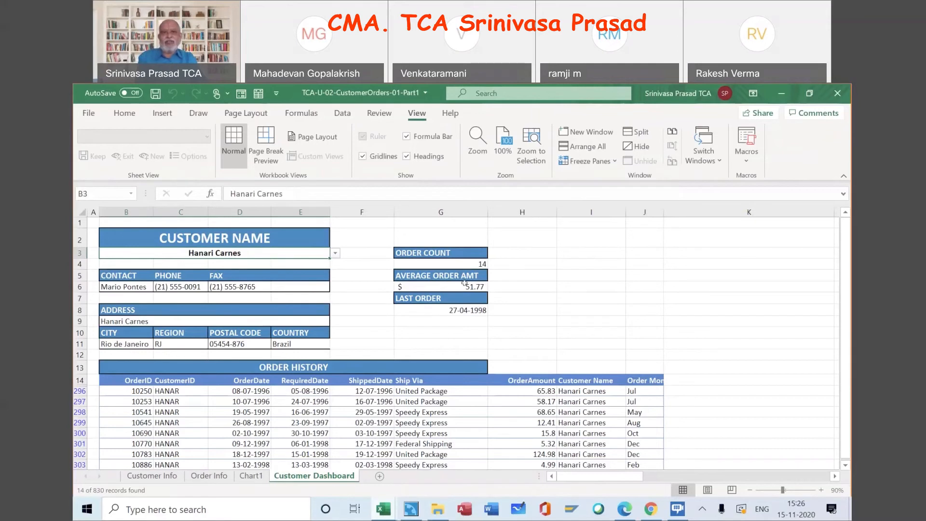
{"action": "left_click", "coordinate": [464, 285]}
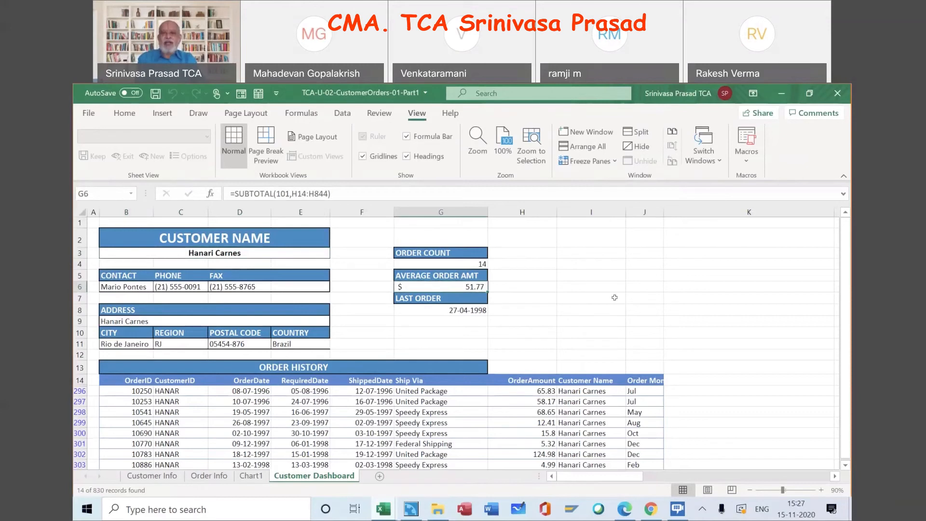
{"action": "left_click", "coordinate": [468, 309]}
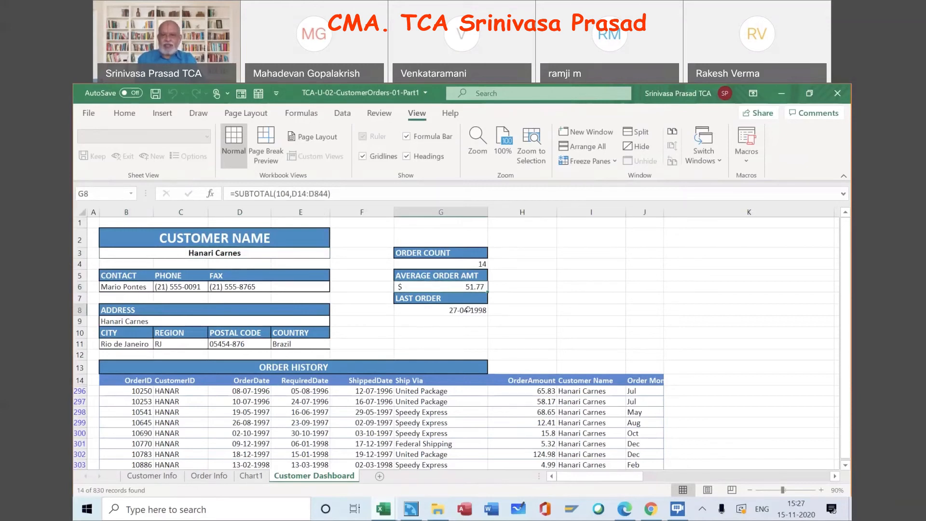
{"action": "left_click", "coordinate": [460, 285]}
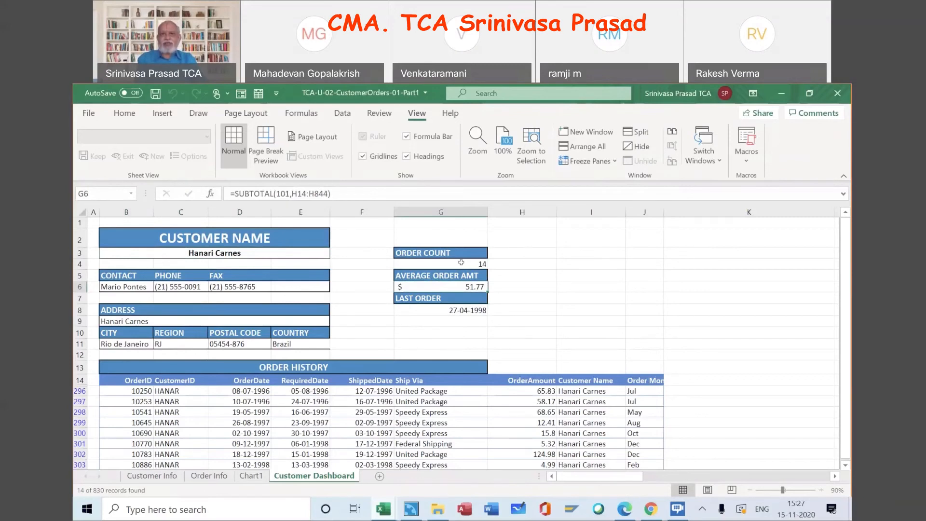
{"action": "left_click", "coordinate": [461, 262]}
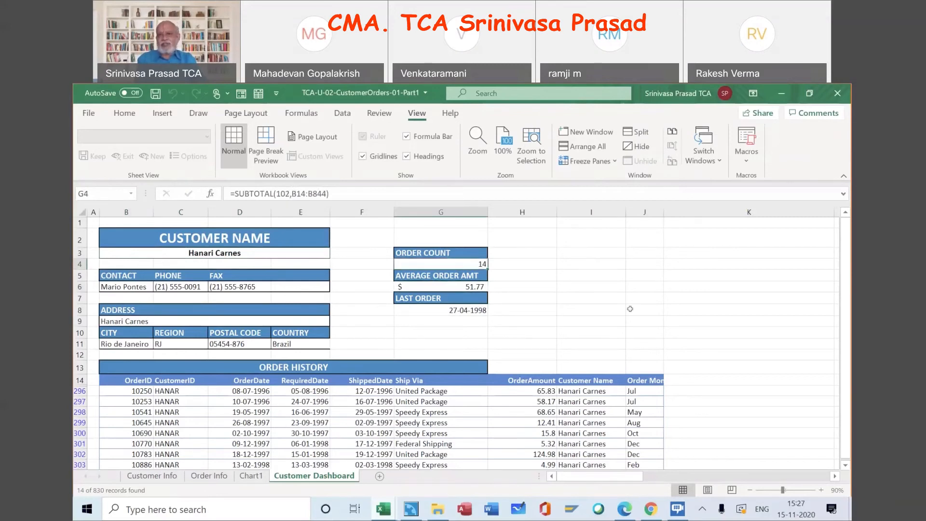
{"action": "left_click", "coordinate": [563, 311]}
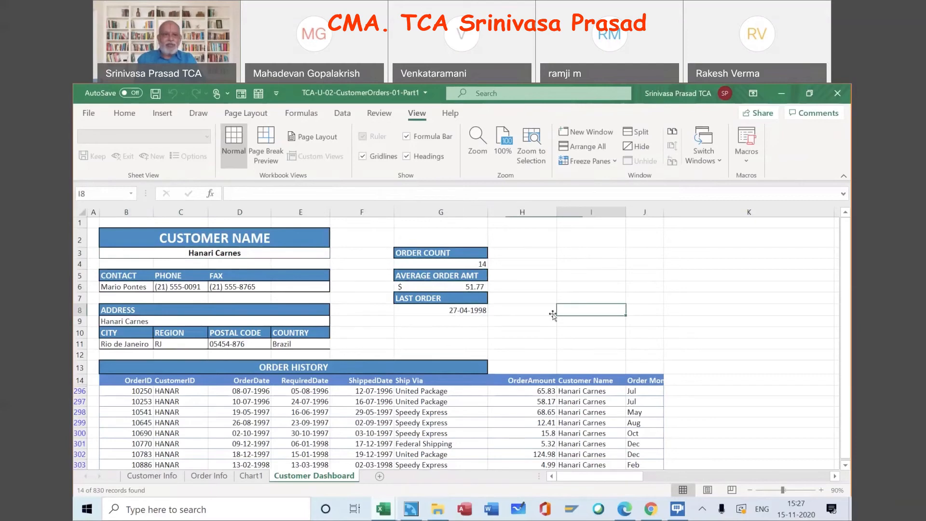
- Select the OrderID column from its header in B14 through row 845 to inspect the range, and clear the selection
{"action": "left_click", "coordinate": [125, 380]}
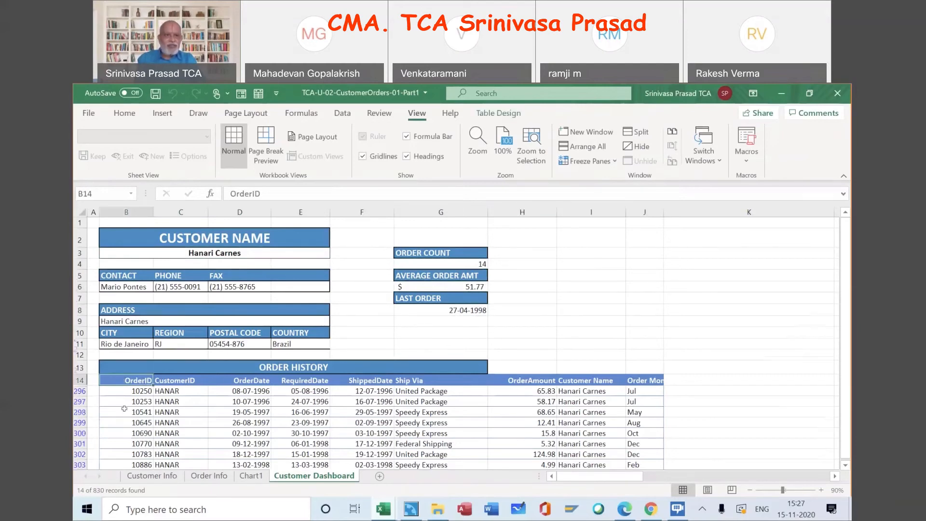
{"action": "scroll", "coordinate": [124, 409], "scroll_direction": "down", "scroll_amount": 3}
{"action": "left_click", "coordinate": [125, 415], "text": "shift"}
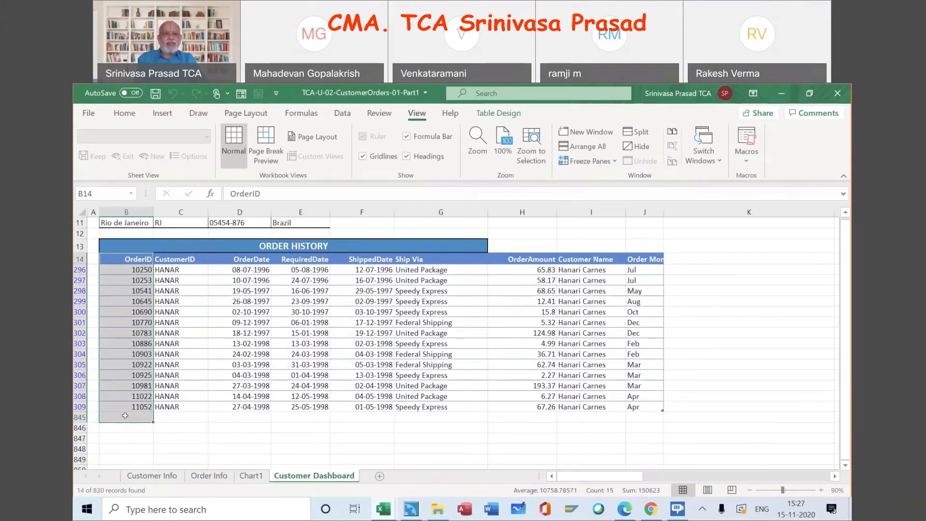
{"action": "left_click", "coordinate": [125, 415], "text": "shift"}
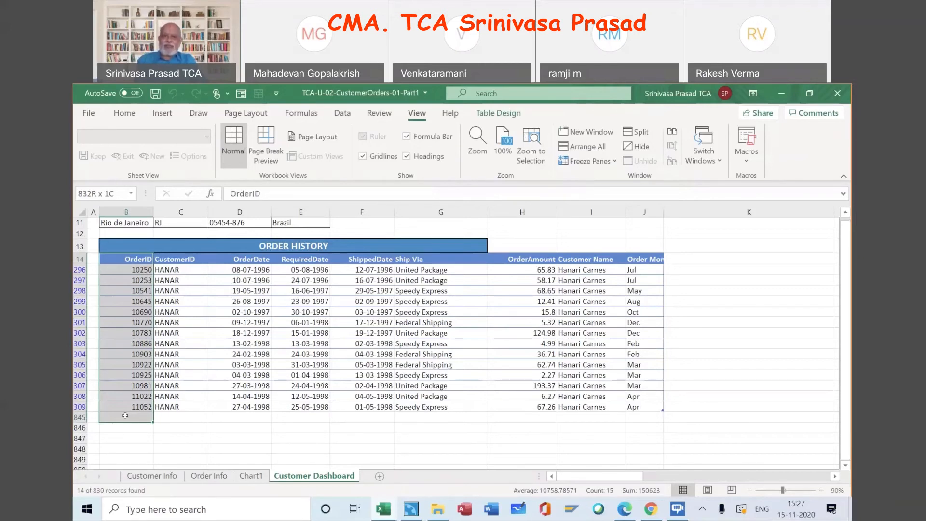
{"action": "left_click", "coordinate": [612, 232]}
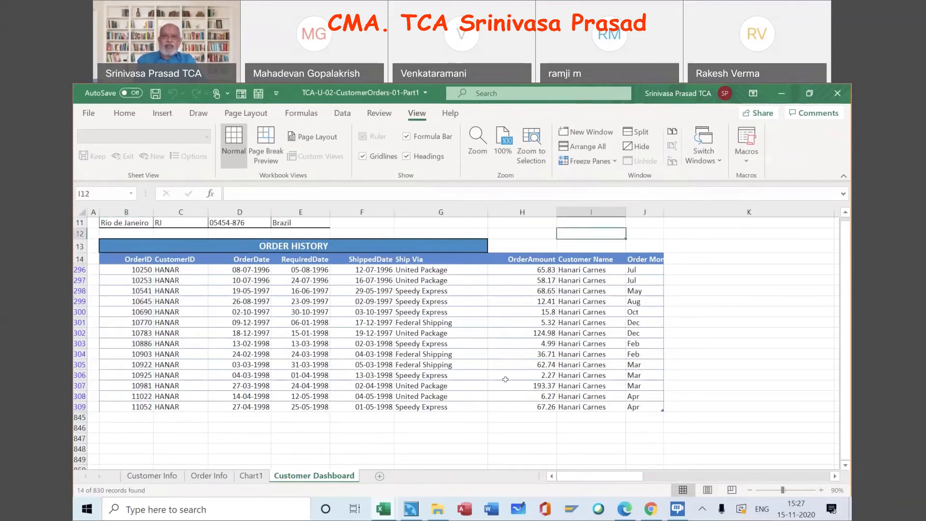
{"action": "left_click_drag", "start_coordinate": [444, 312], "coordinate": [482, 377]}
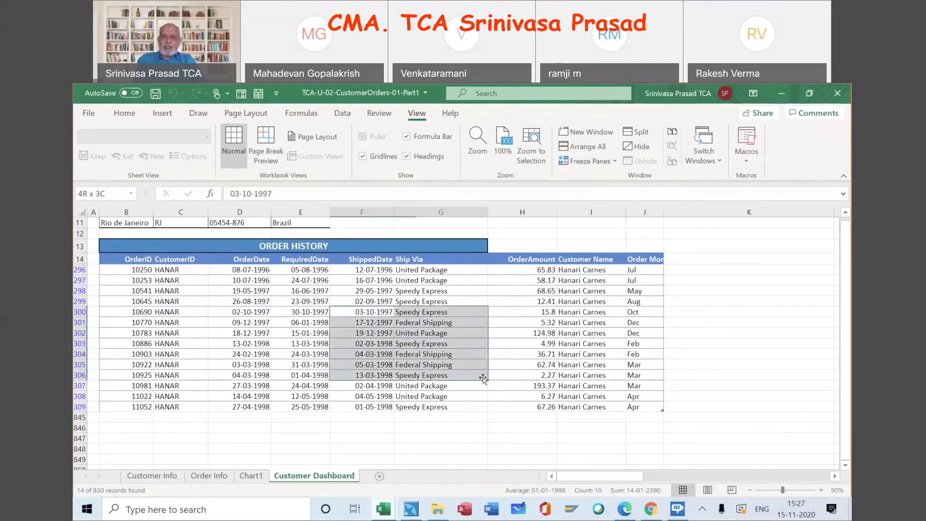
{"action": "left_click", "coordinate": [476, 409]}
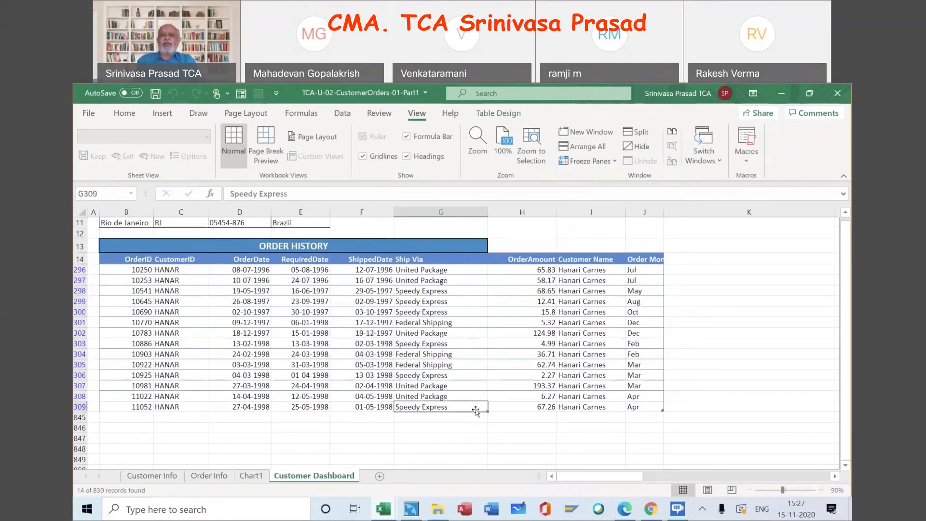
{"action": "scroll", "coordinate": [451, 316], "scroll_direction": "up", "scroll_amount": 1}
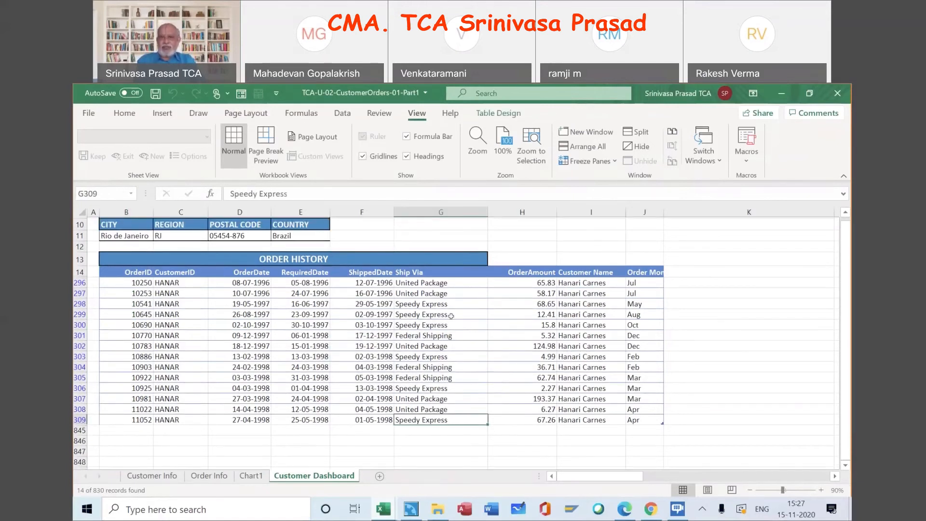
{"action": "scroll", "coordinate": [547, 365], "scroll_direction": "up", "scroll_amount": 3}
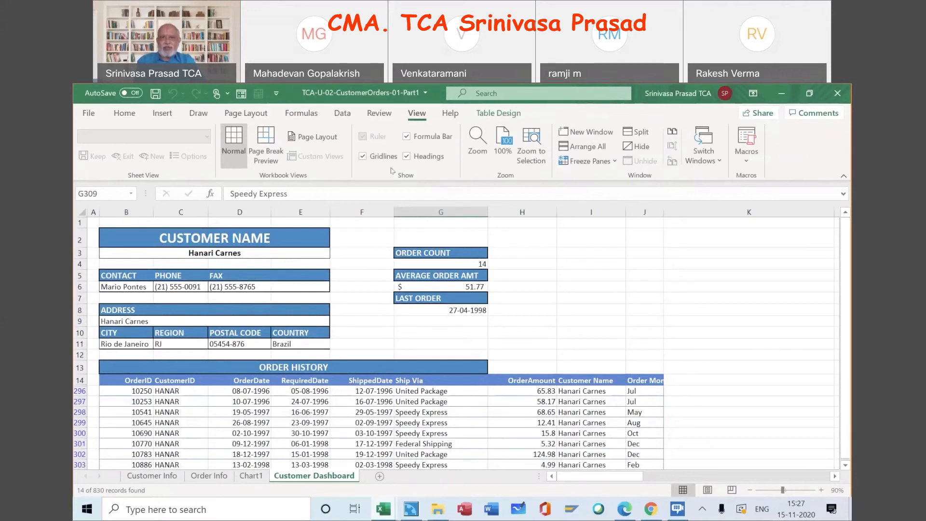
{"action": "left_click", "coordinate": [345, 113]}
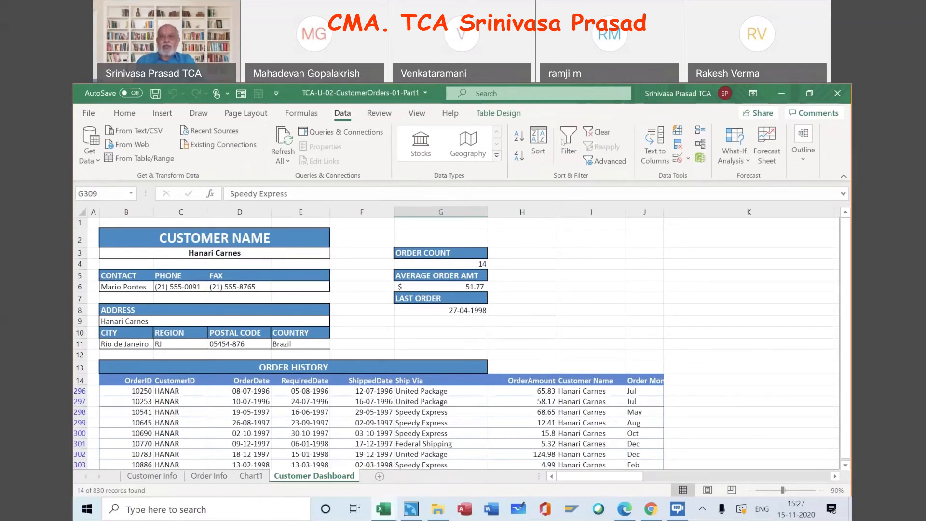
{"action": "left_click", "coordinate": [498, 113]}
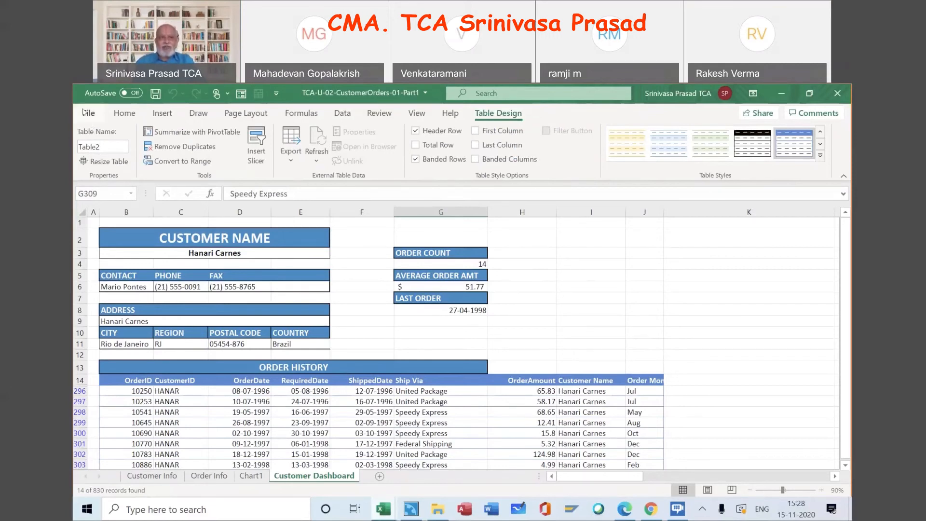
{"action": "left_click", "coordinate": [86, 113]}
{"action": "left_click", "coordinate": [89, 121]}
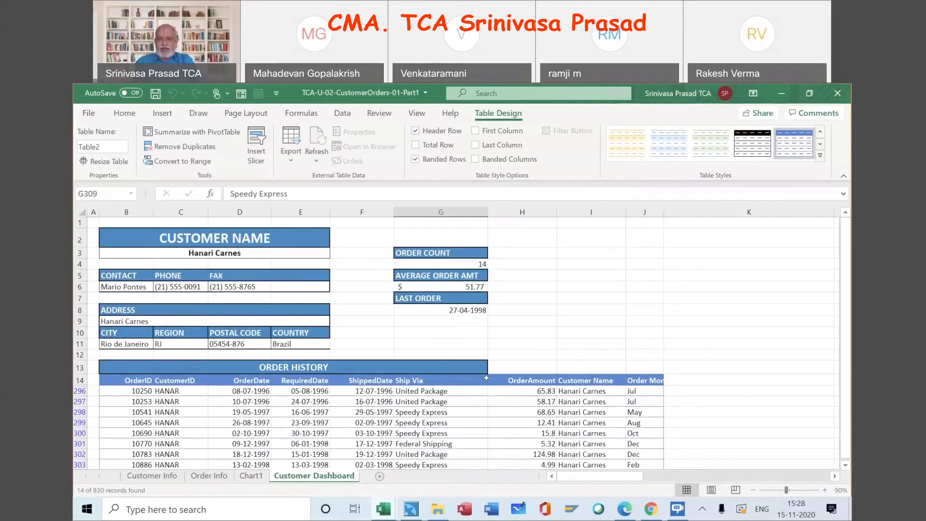
{"action": "scroll", "coordinate": [475, 415], "scroll_direction": "down", "scroll_amount": 1}
{"action": "scroll", "coordinate": [476, 415], "scroll_direction": "down", "scroll_amount": 5}
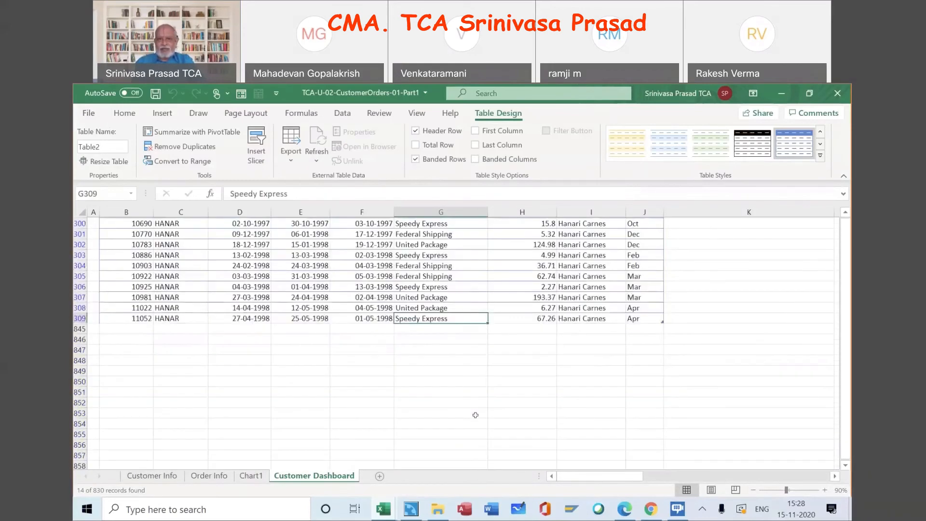
{"action": "scroll", "coordinate": [475, 415], "scroll_direction": "up", "scroll_amount": 3}
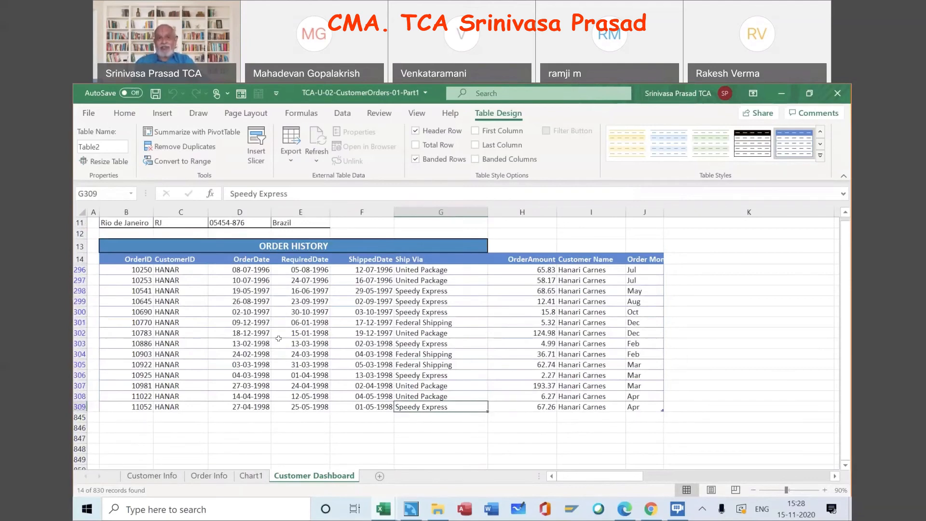
{"action": "scroll", "coordinate": [278, 338], "scroll_direction": "up", "scroll_amount": 3}
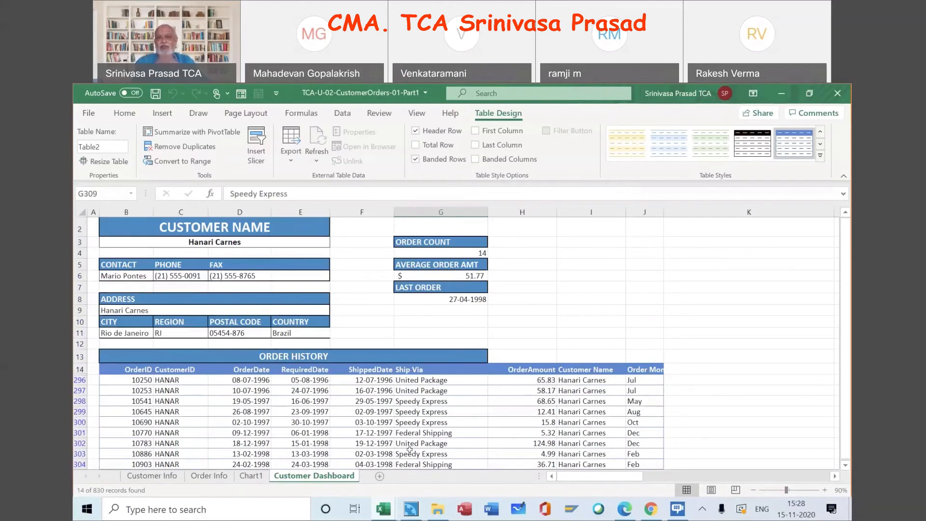
{"action": "scroll", "coordinate": [409, 449], "scroll_direction": "down", "scroll_amount": 2}
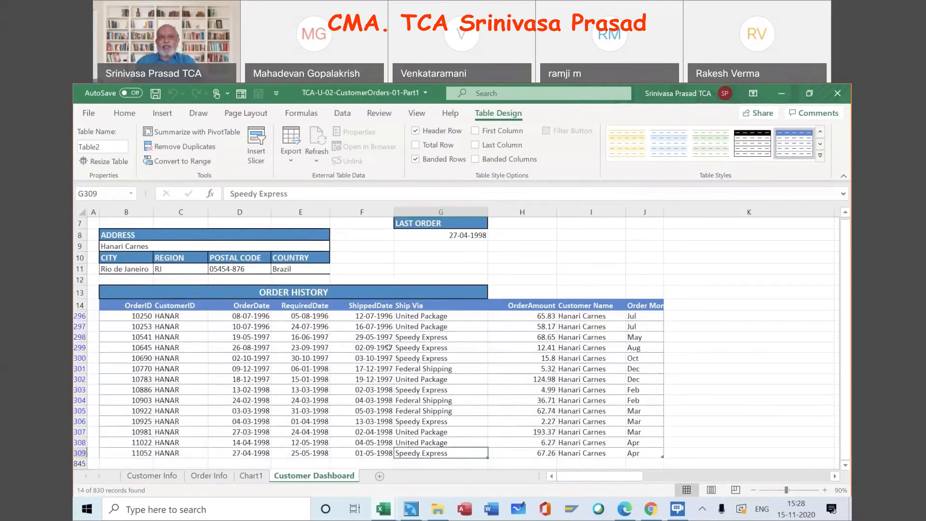
{"action": "scroll", "coordinate": [388, 347], "scroll_direction": "up", "scroll_amount": 2}
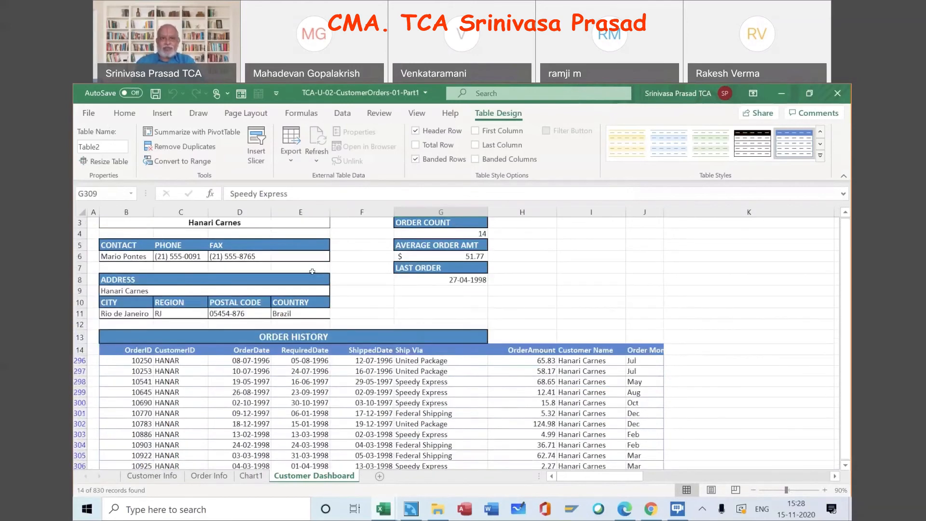
- Switch the dashboard customer in B3 to Island Trading and review its filtered order history
{"action": "scroll", "coordinate": [312, 271], "scroll_direction": "up", "scroll_amount": 1}
{"action": "left_click", "coordinate": [322, 249]}
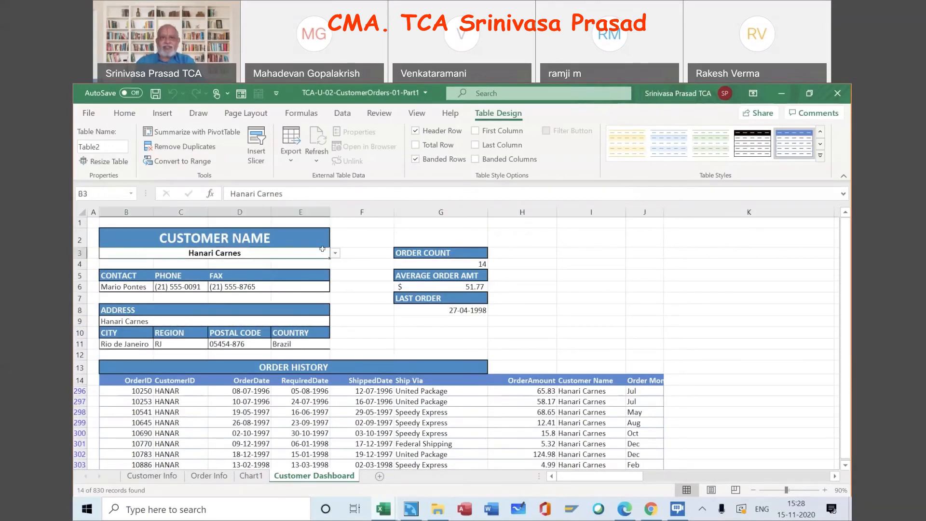
{"action": "left_click", "coordinate": [335, 253]}
{"action": "left_click", "coordinate": [287, 293]}
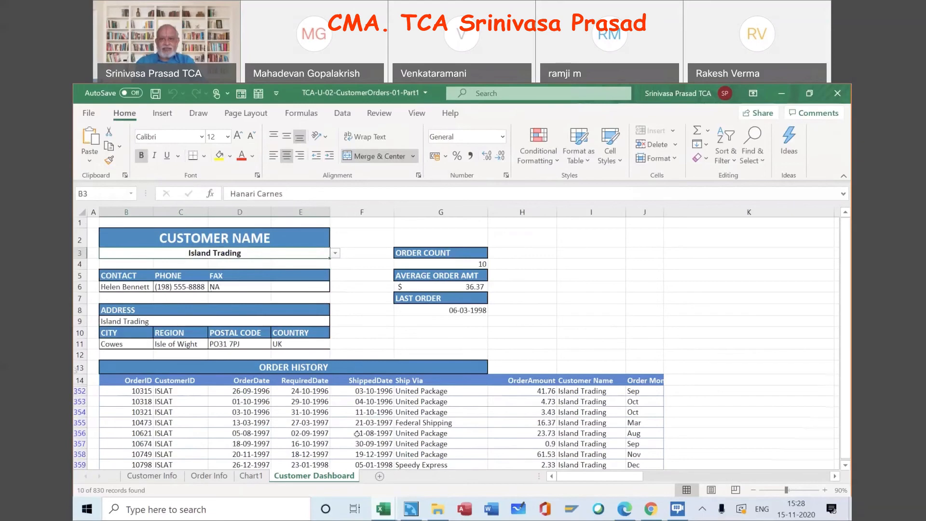
{"action": "scroll", "coordinate": [356, 433], "scroll_direction": "down", "scroll_amount": 1}
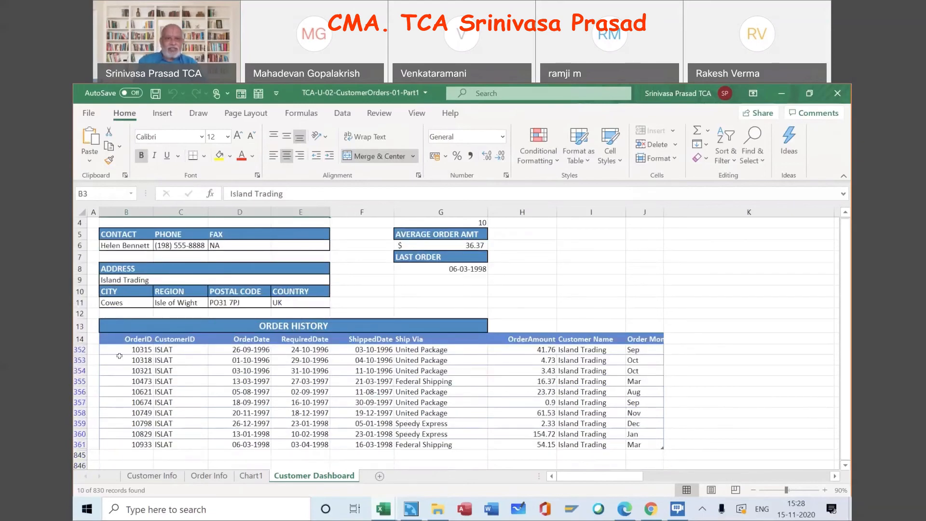
{"action": "left_click", "coordinate": [598, 254]}
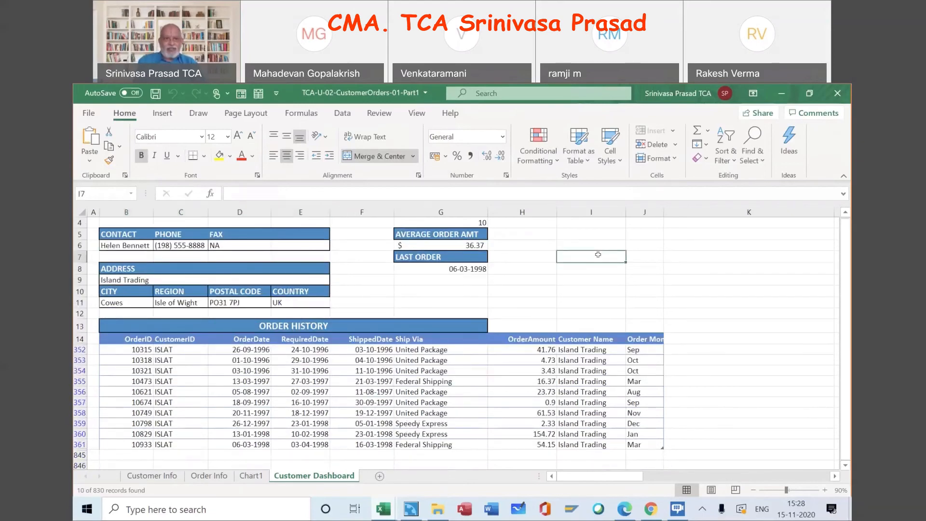
- Select the OrderID column from its header in B14 down to B845 to inspect the counted range, and clear the selection
{"action": "left_click", "coordinate": [127, 337]}
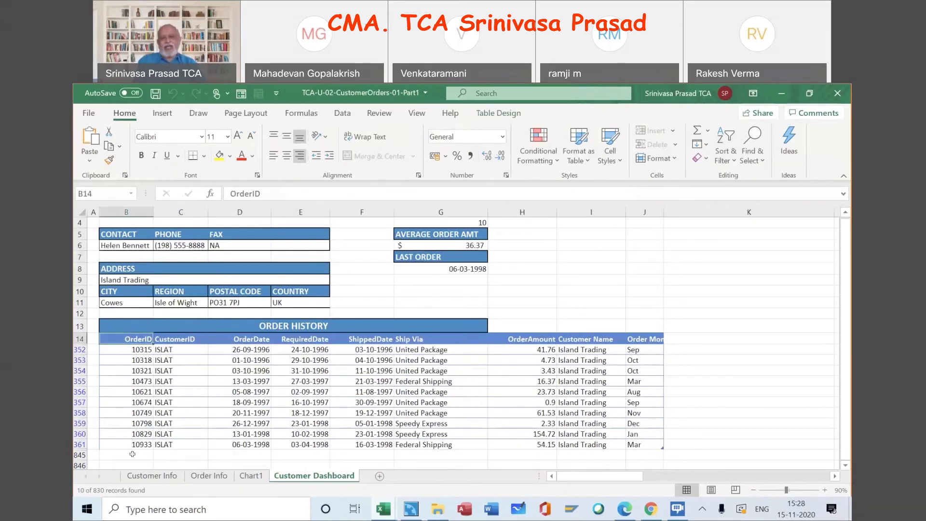
{"action": "left_click", "coordinate": [132, 454], "text": "shift"}
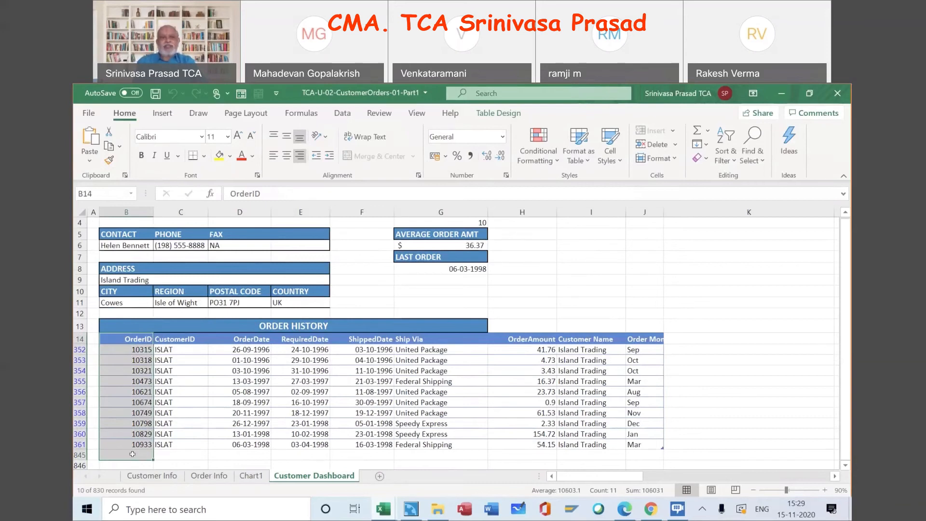
{"action": "left_click", "coordinate": [132, 454]}
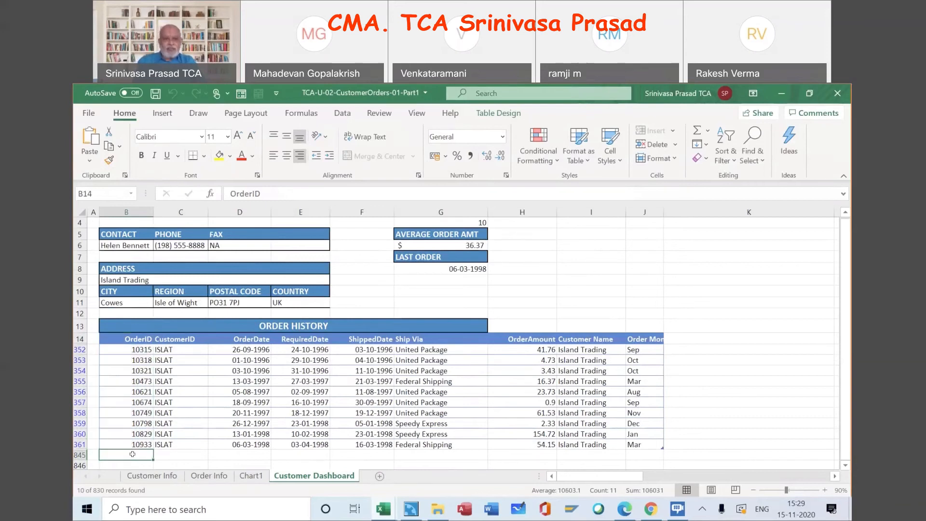
- Highlight the whole of row 845, directly below the order table, with a yellow fill
{"action": "left_click", "coordinate": [78, 455]}
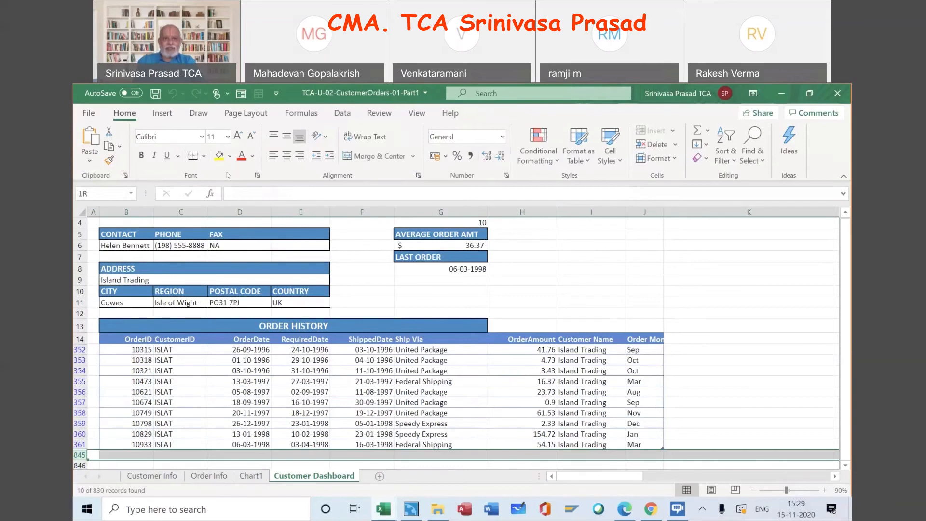
{"action": "left_click", "coordinate": [219, 155]}
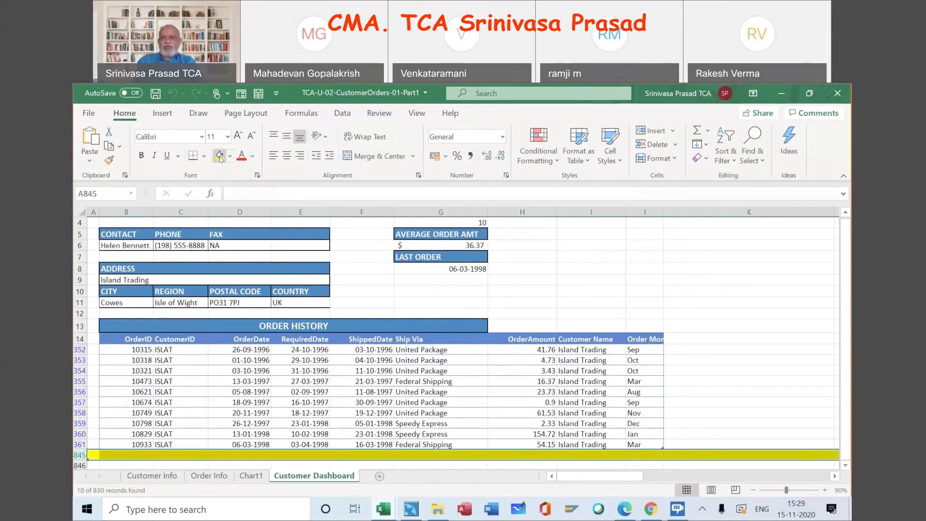
{"action": "left_click", "coordinate": [747, 325]}
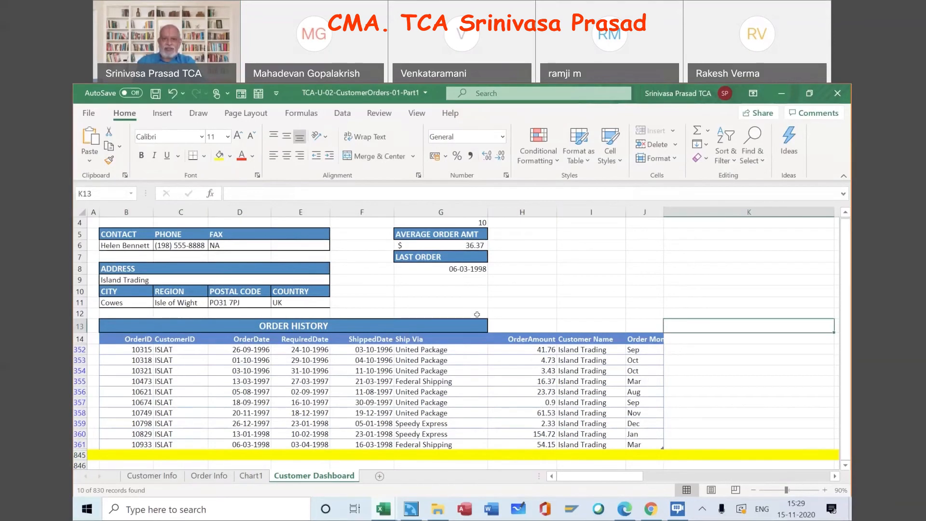
- Change the customer in B3 to Blondel père et fils and check its orders down to the highlighted row
{"action": "scroll", "coordinate": [381, 300], "scroll_direction": "up", "scroll_amount": 1}
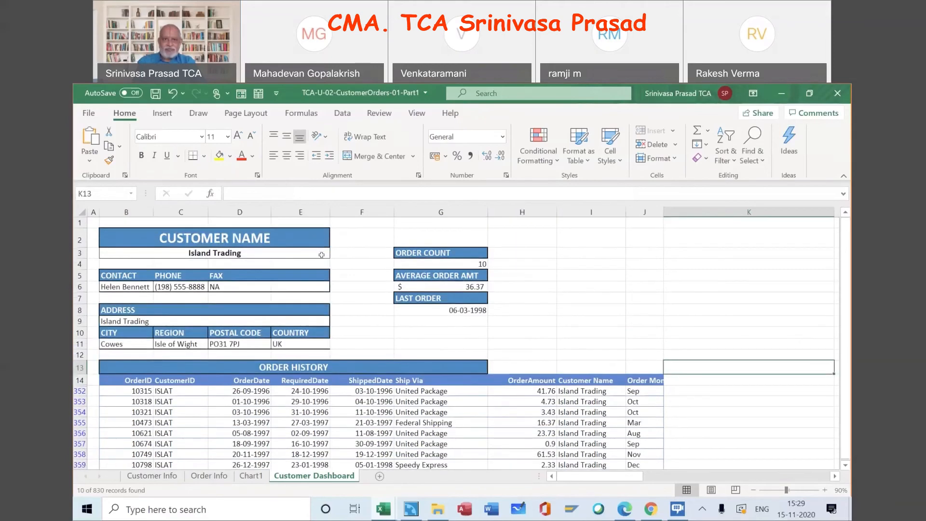
{"action": "left_click", "coordinate": [329, 253]}
{"action": "left_click", "coordinate": [334, 253]}
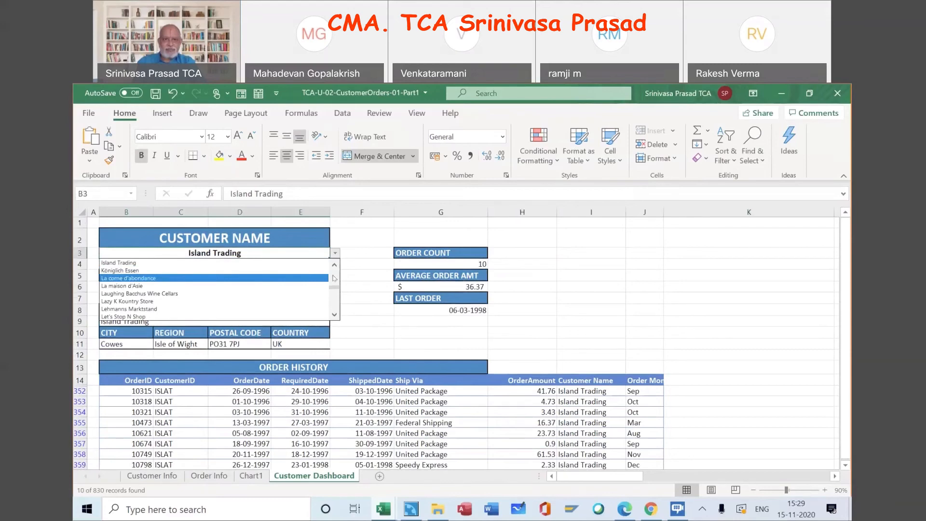
{"action": "scroll", "coordinate": [334, 278], "scroll_direction": "up", "scroll_amount": 5}
{"action": "scroll", "coordinate": [234, 274], "scroll_direction": "up", "scroll_amount": 7}
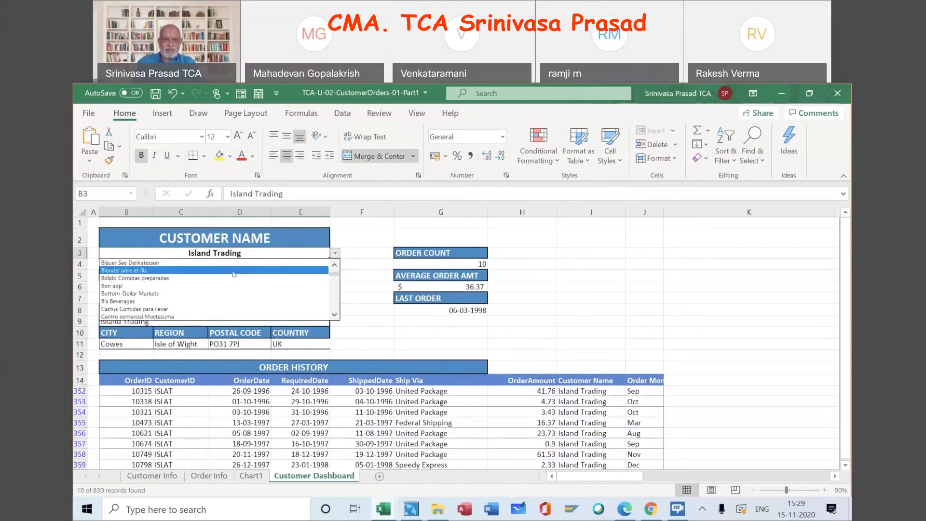
{"action": "left_click", "coordinate": [234, 271]}
{"action": "scroll", "coordinate": [588, 311], "scroll_direction": "down", "scroll_amount": 2}
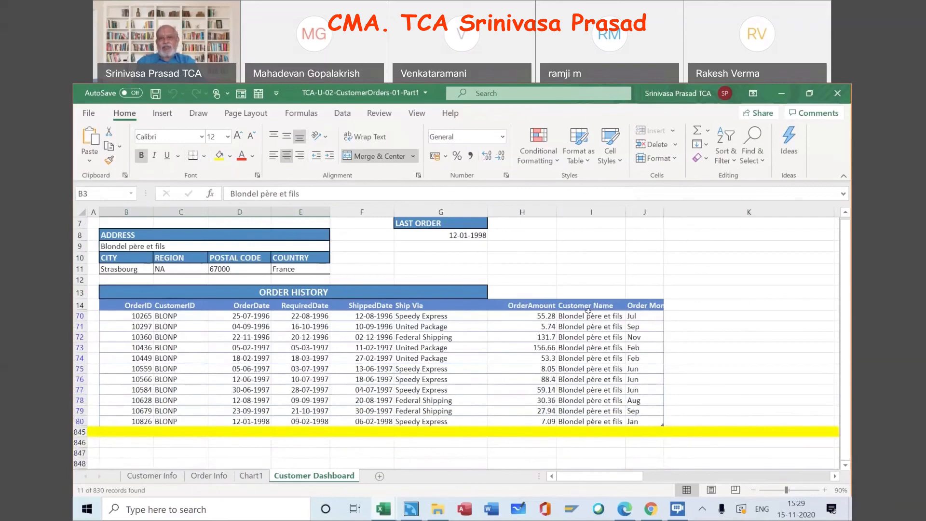
{"action": "scroll", "coordinate": [588, 311], "scroll_direction": "up", "scroll_amount": 1}
{"action": "scroll", "coordinate": [588, 311], "scroll_direction": "up", "scroll_amount": 2}
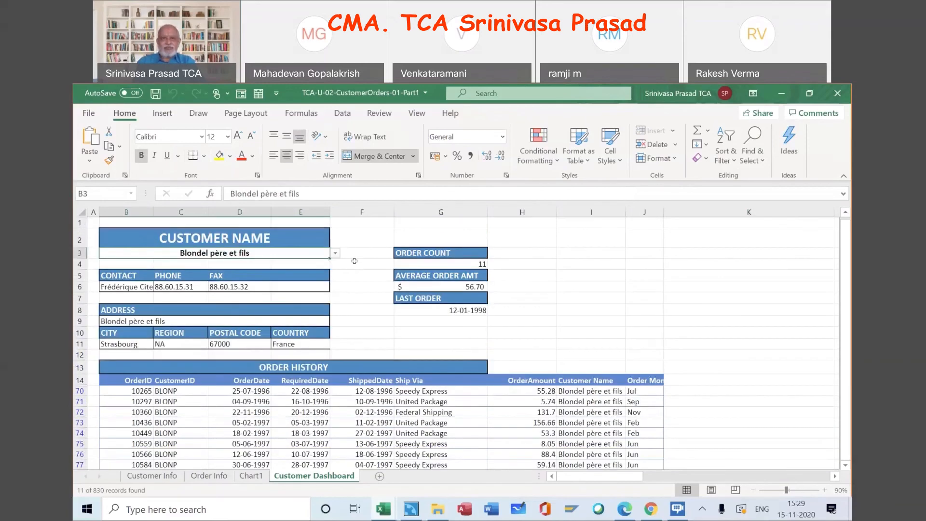
- Change the customer in B3 to Bon app' and check its orders down to the highlighted row
{"action": "left_click", "coordinate": [335, 253]}
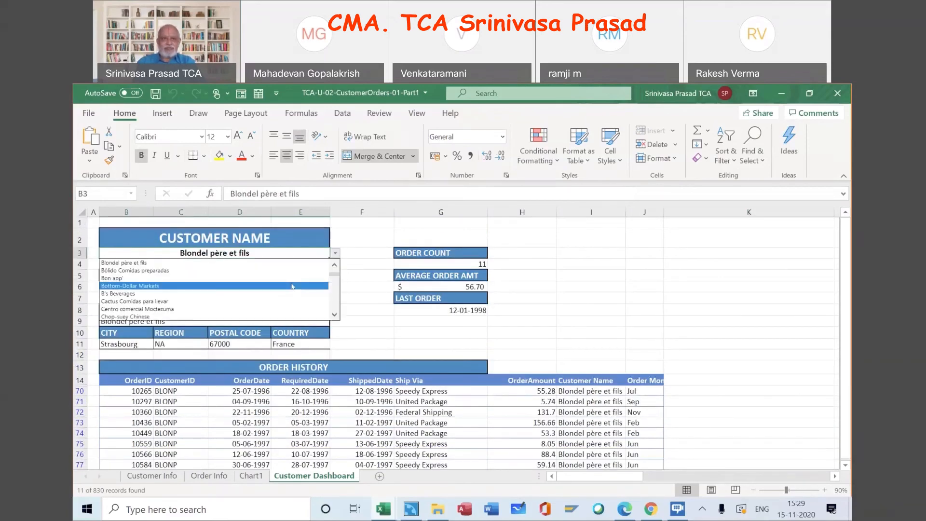
{"action": "left_click", "coordinate": [286, 278]}
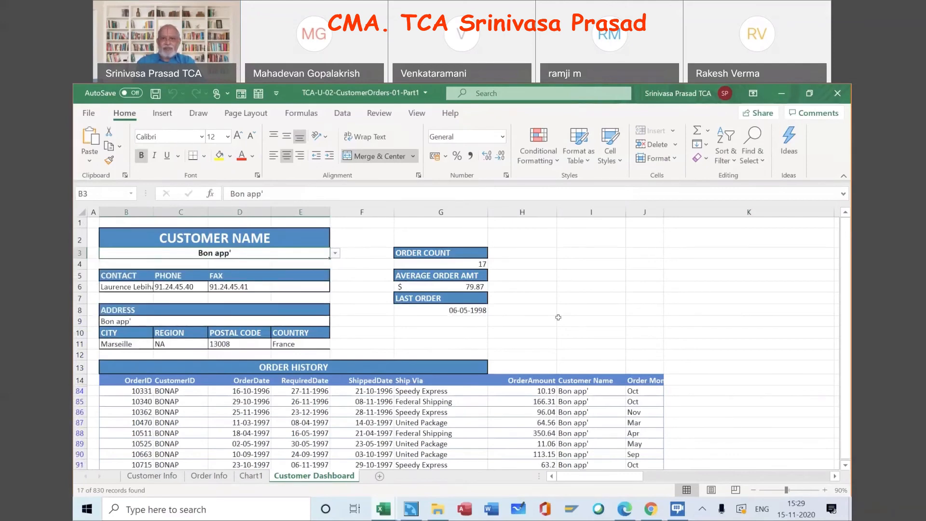
{"action": "scroll", "coordinate": [558, 317], "scroll_direction": "down", "scroll_amount": 4}
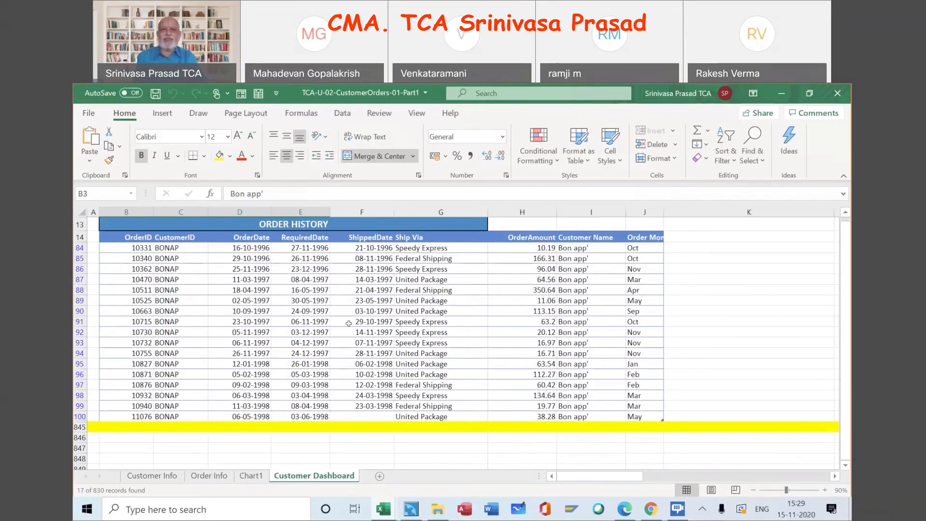
{"action": "scroll", "coordinate": [348, 323], "scroll_direction": "up", "scroll_amount": 5}
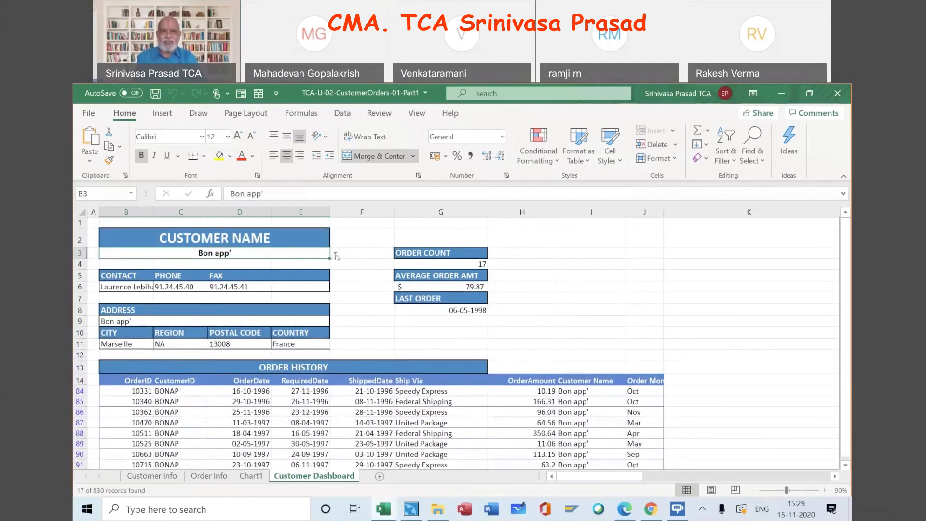
- Set the dashboard customer in B3 to Alfreds Futterkiste
{"action": "left_click", "coordinate": [335, 254]}
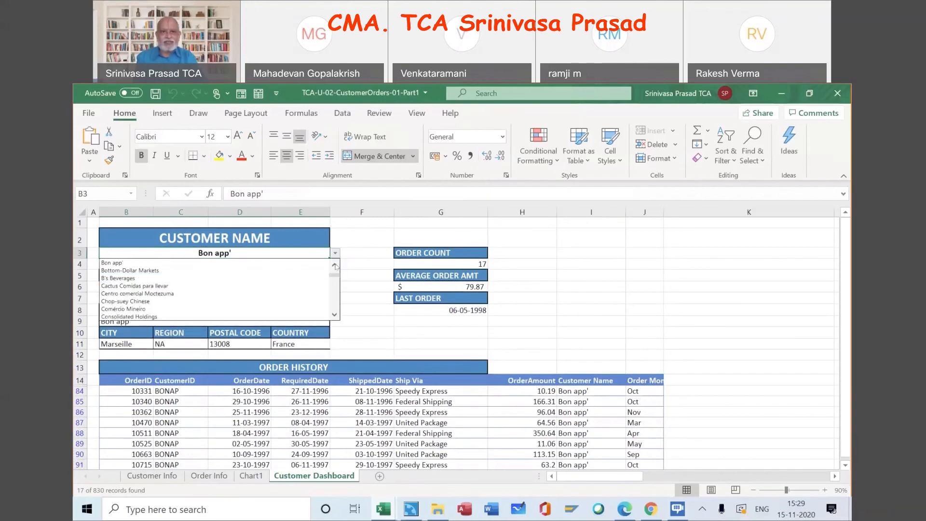
{"action": "scroll", "coordinate": [283, 274], "scroll_direction": "up", "scroll_amount": 3}
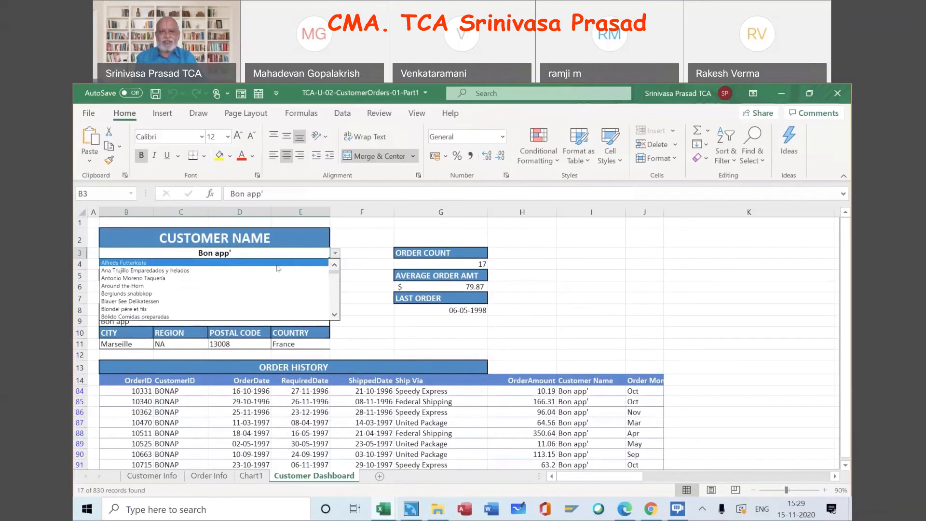
{"action": "left_click", "coordinate": [278, 264]}
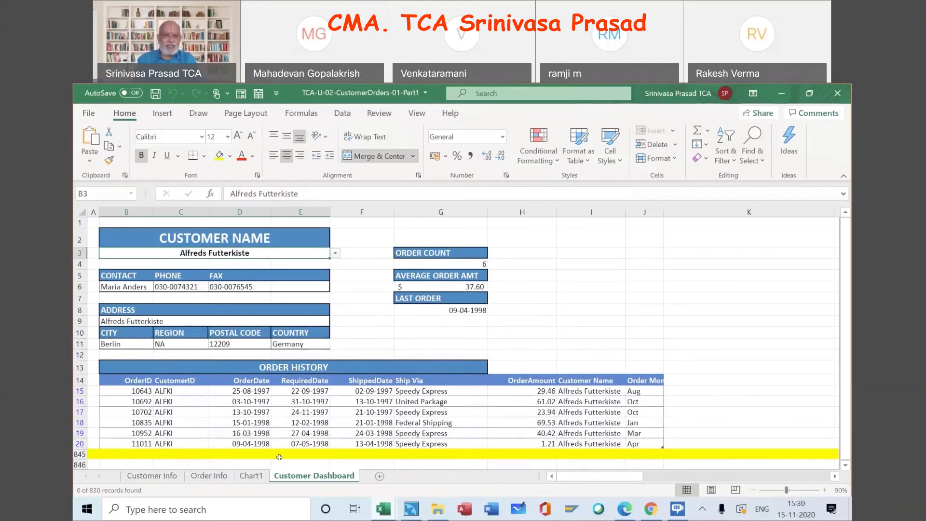
{"action": "left_click", "coordinate": [683, 297]}
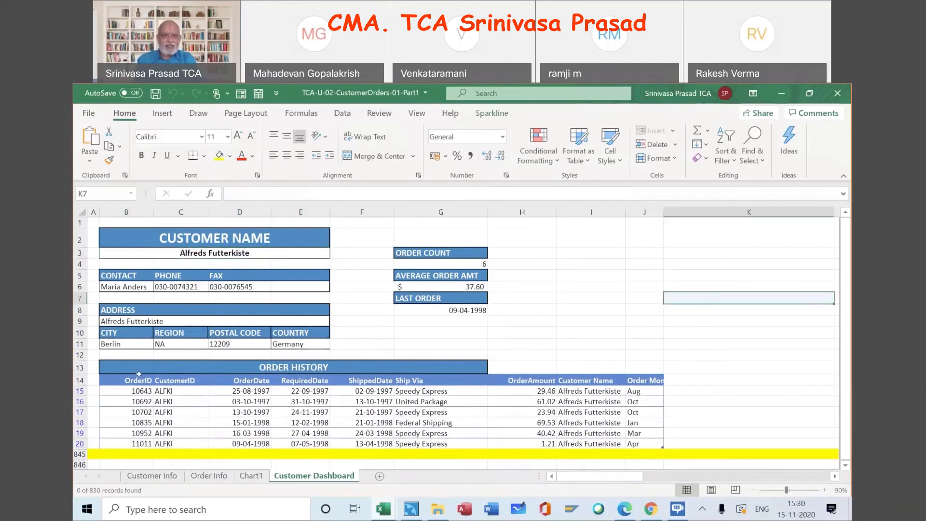
- Select B14:B845 twice to examine how the OrderID range spans the header through the yellow row, clearing the selection each time
{"action": "left_click", "coordinate": [138, 381]}
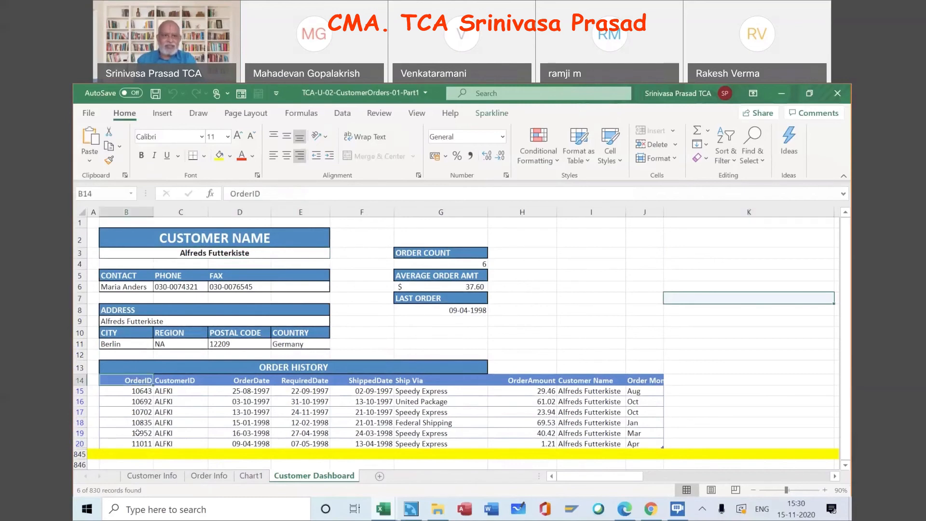
{"action": "left_click", "coordinate": [136, 453], "text": "shift"}
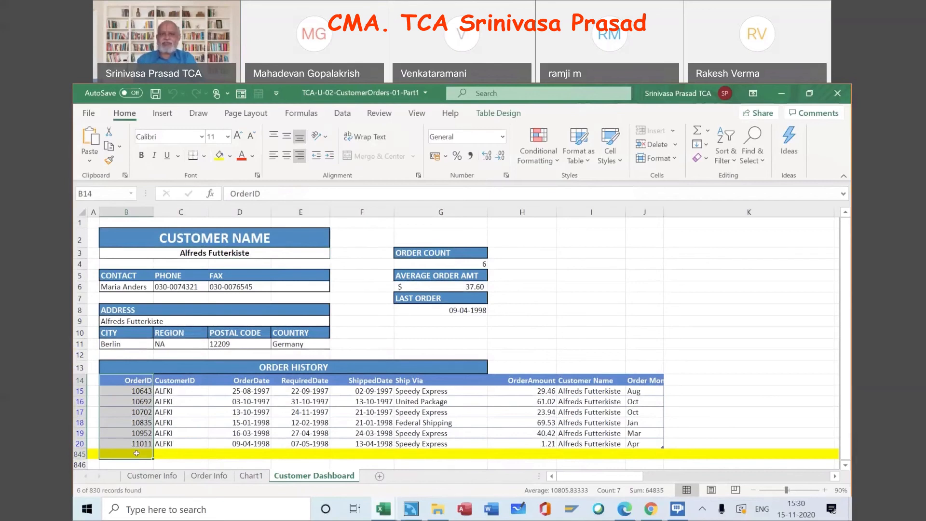
{"action": "left_click", "coordinate": [669, 301]}
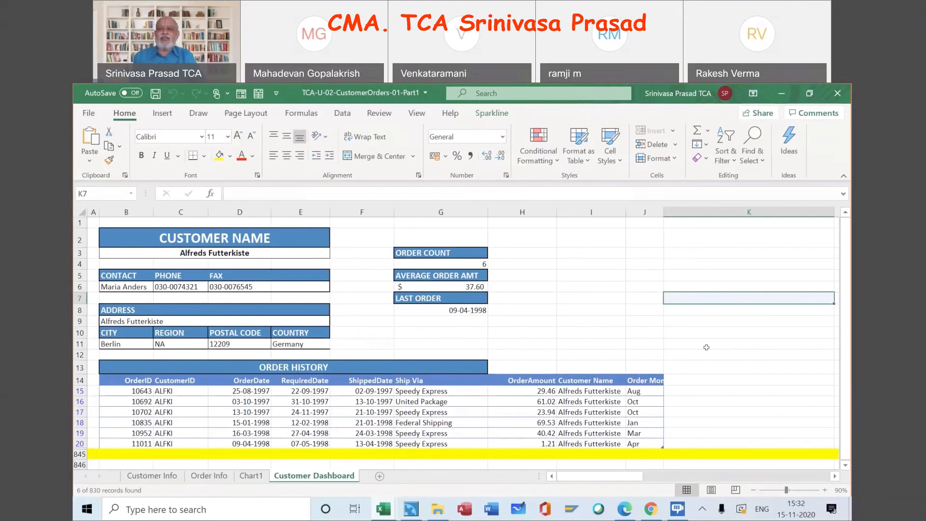
{"action": "left_click", "coordinate": [706, 348]}
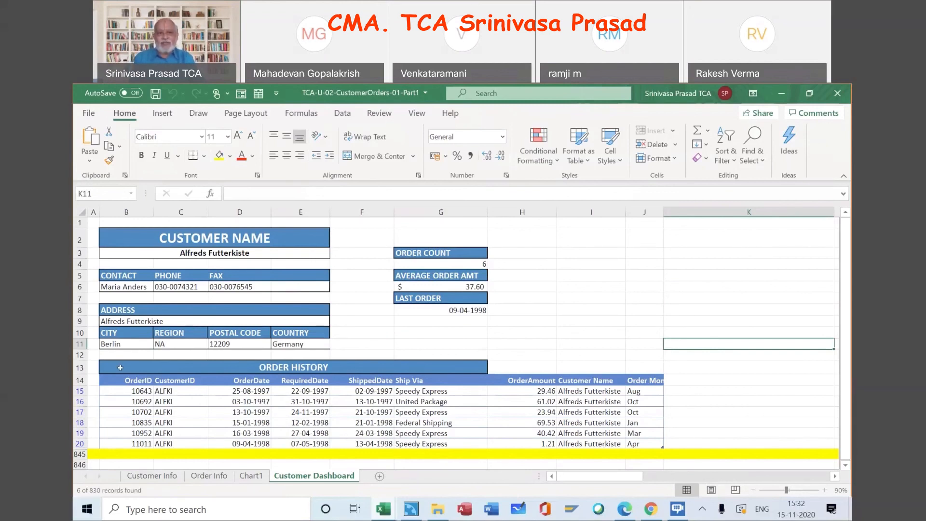
{"action": "left_click", "coordinate": [131, 380]}
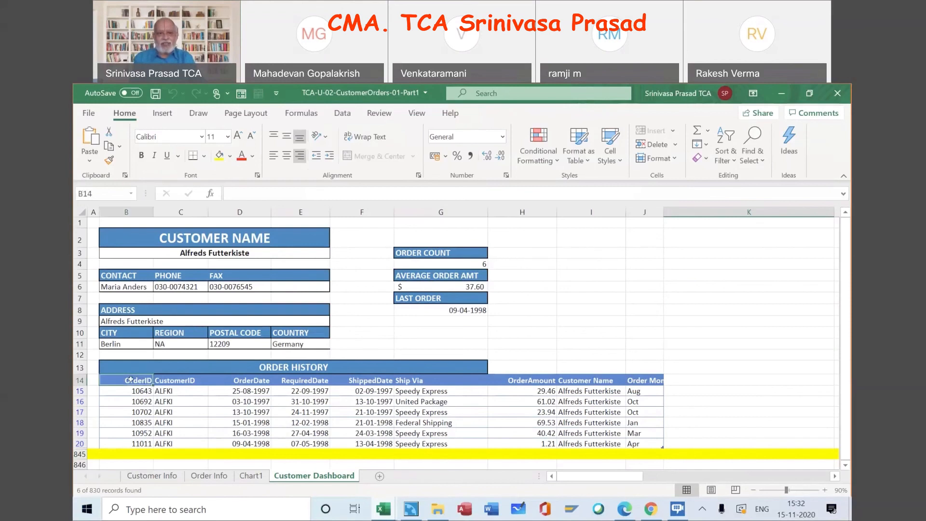
{"action": "left_click", "coordinate": [131, 451], "text": "shift"}
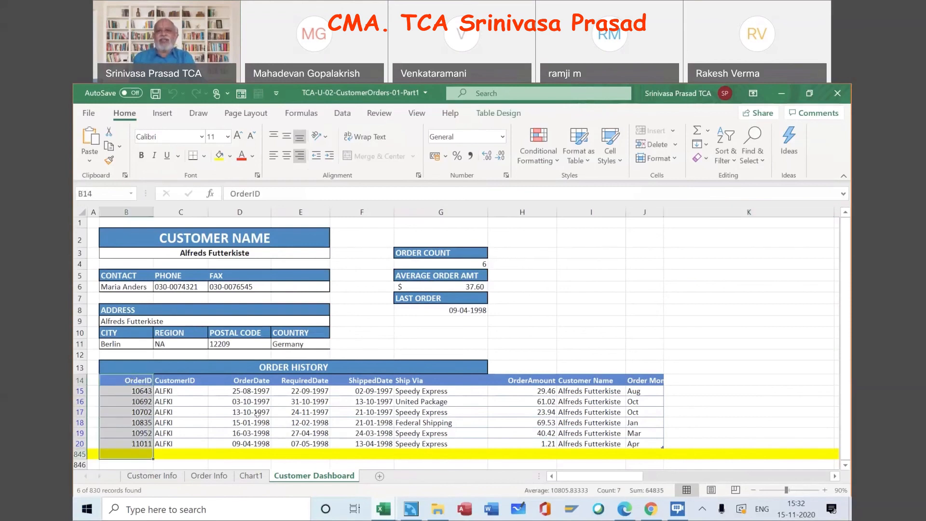
{"action": "left_click", "coordinate": [715, 294]}
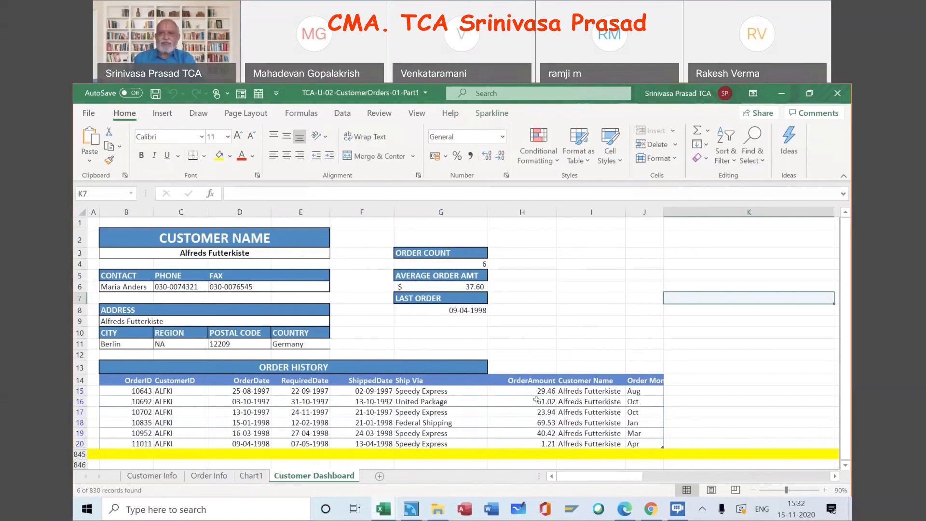
- Minimize both customer order workbooks and the file manager window to end the demonstration
{"action": "left_click", "coordinate": [781, 94]}
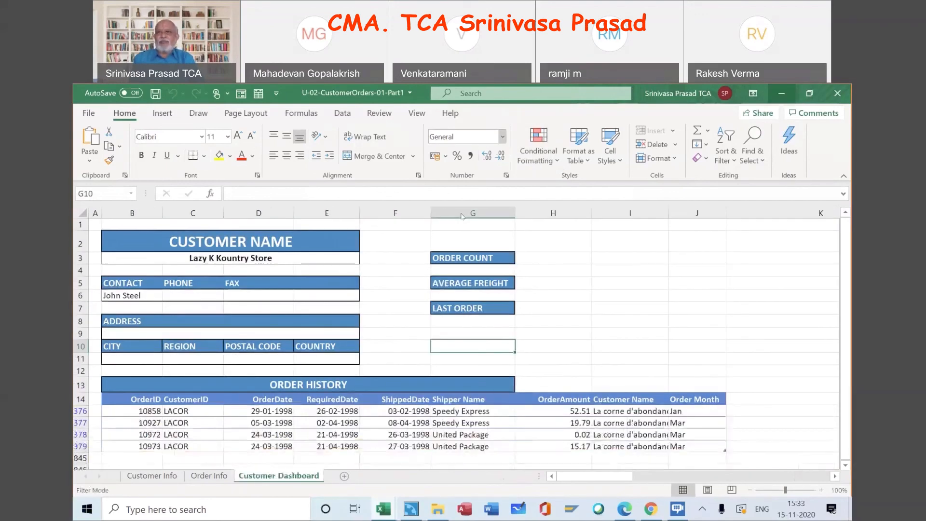
{"action": "left_click", "coordinate": [780, 95]}
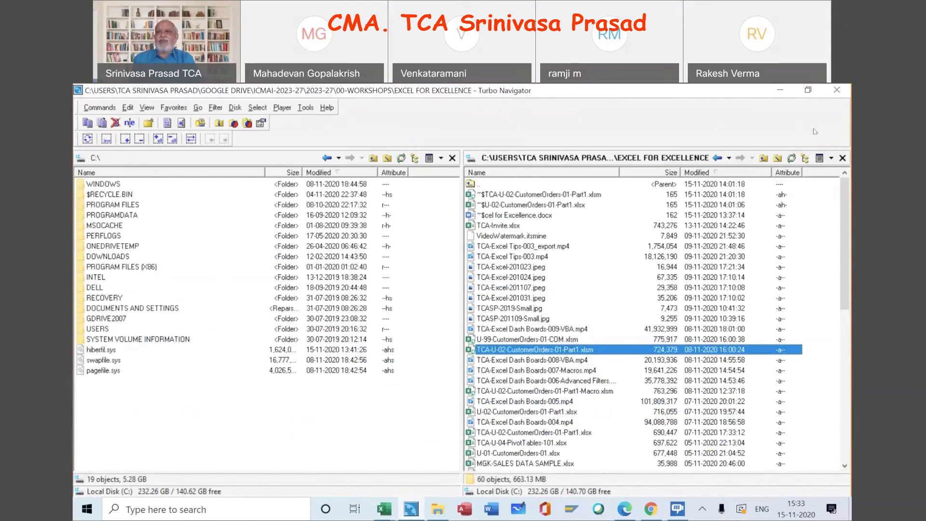
{"action": "left_click", "coordinate": [777, 93]}
{"action": "left_click", "coordinate": [780, 93]}
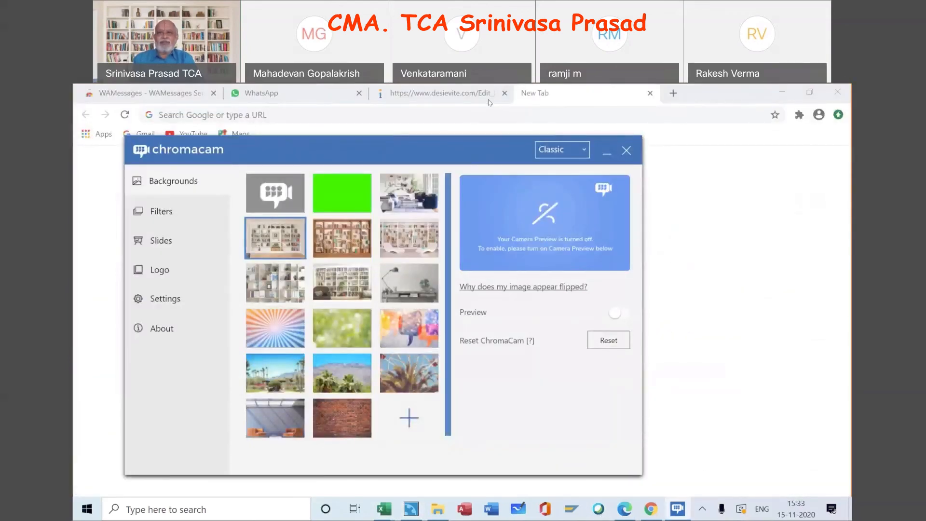
{"action": "left_click", "coordinate": [258, 120]}
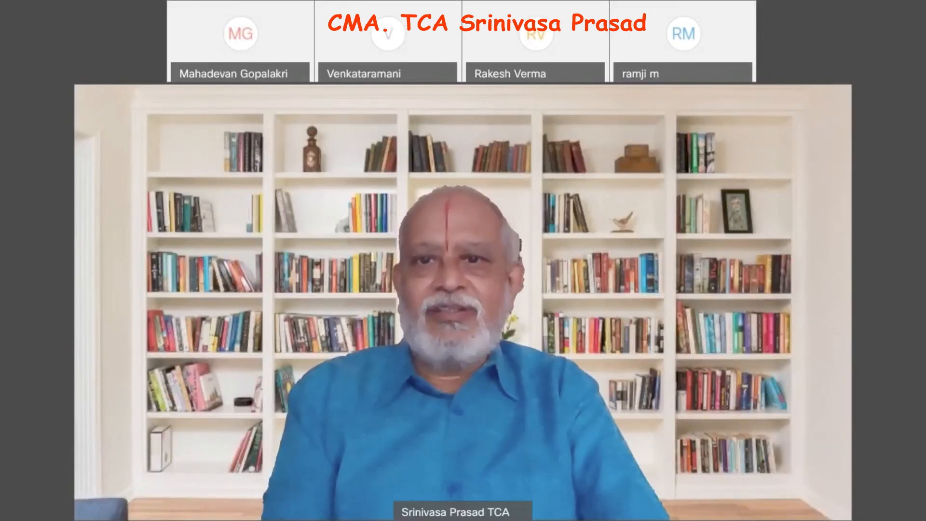